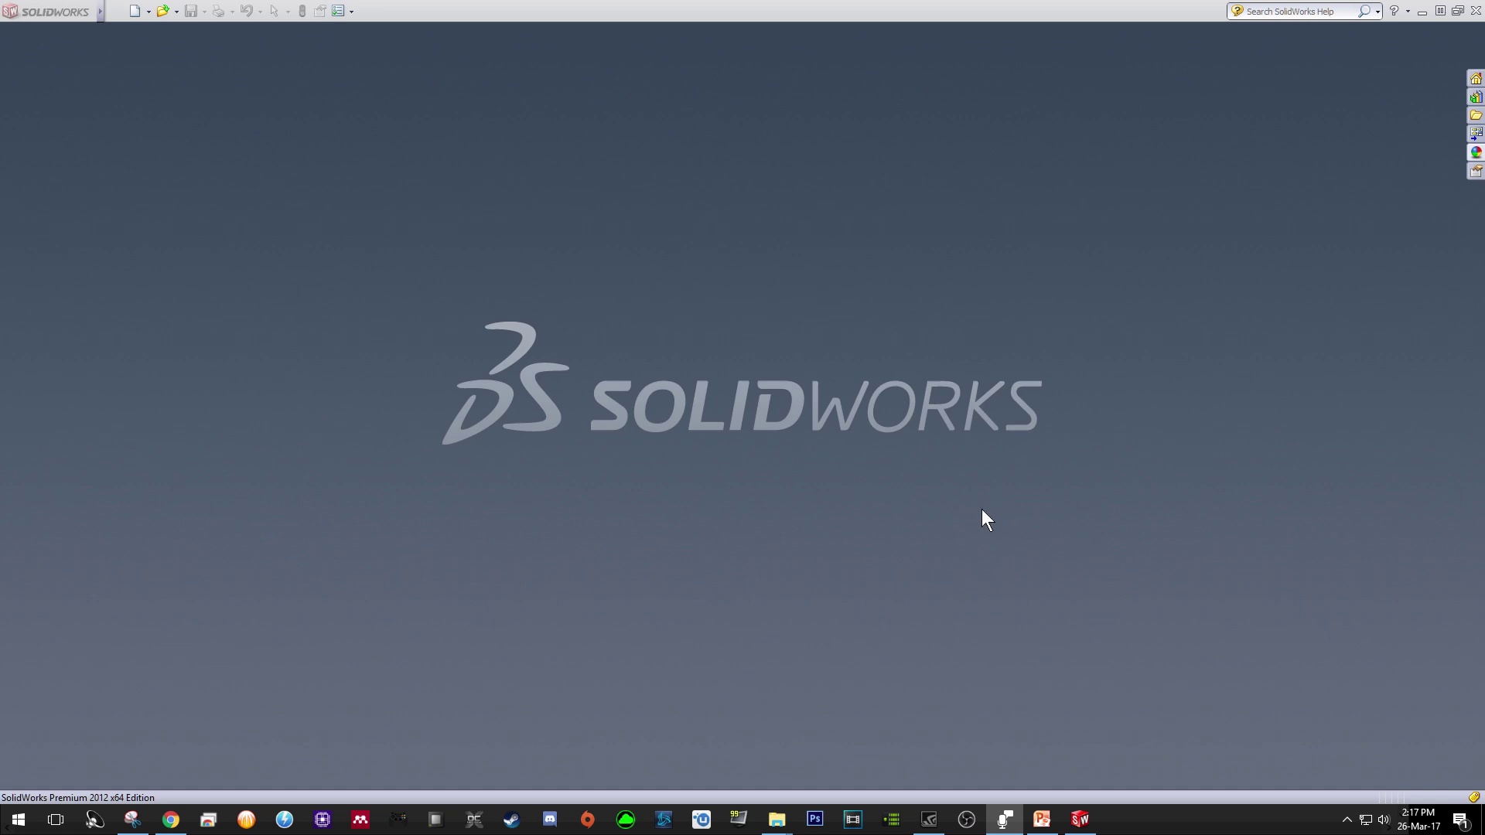
Bring up the C1W9 exercise slide showing the spade's isometric and front views.
left_click(132, 819)
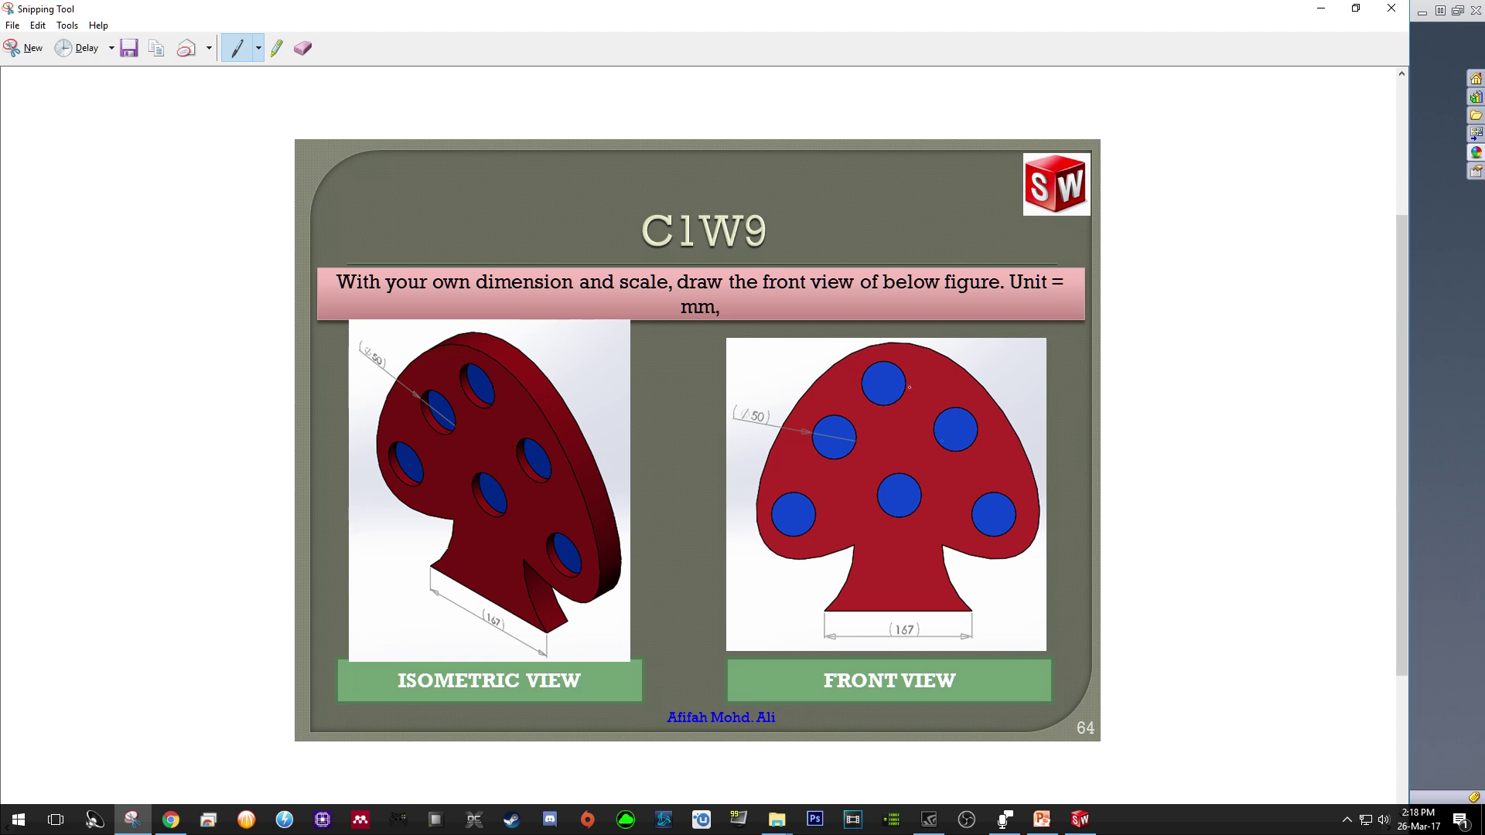
Switch back to the empty SolidWorks start screen.
left_click(1094, 825)
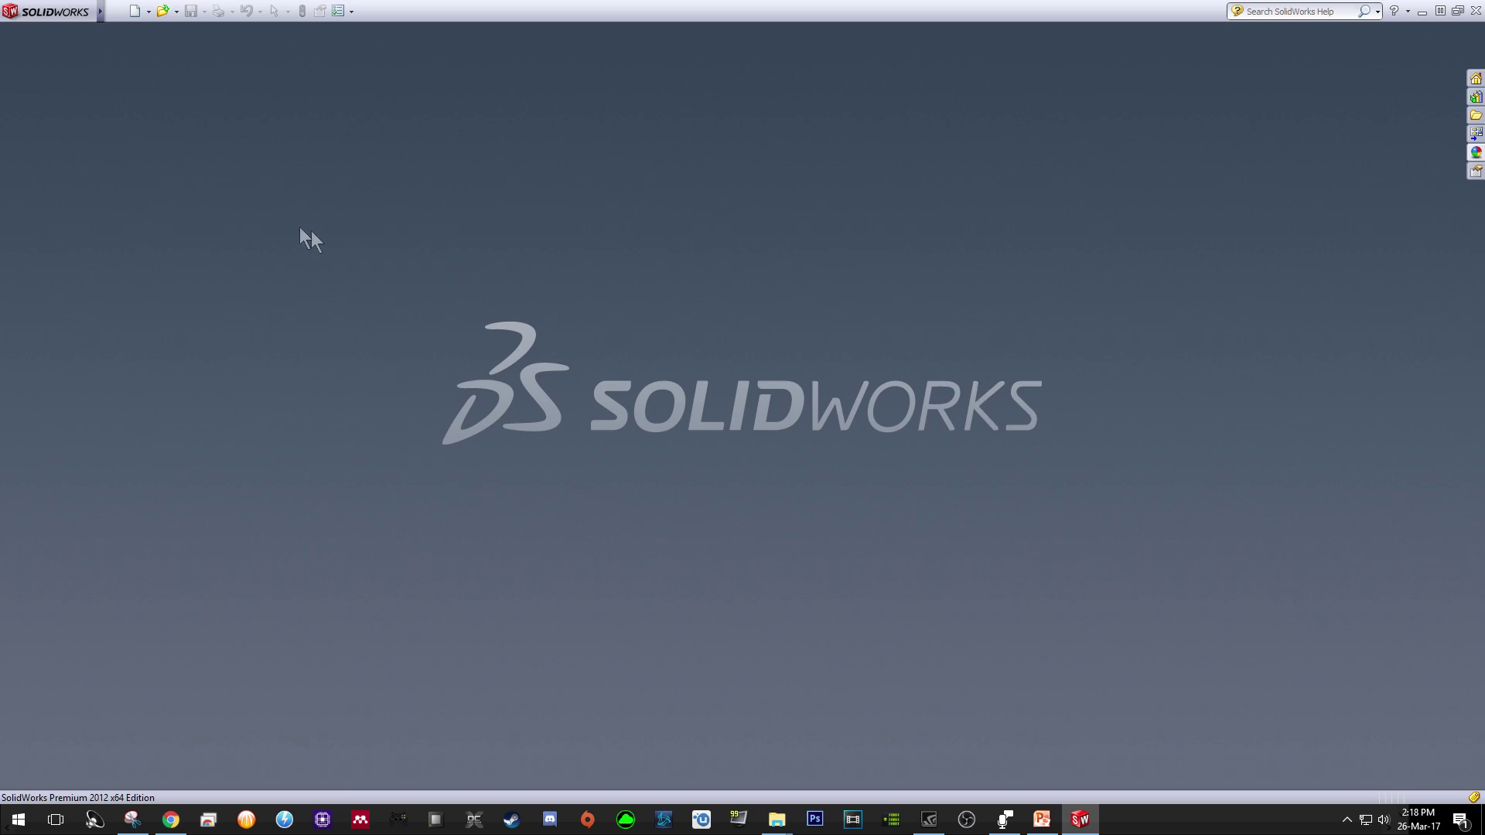
Create a new Part document, Part2, from the New dialog.
left_click(147, 12)
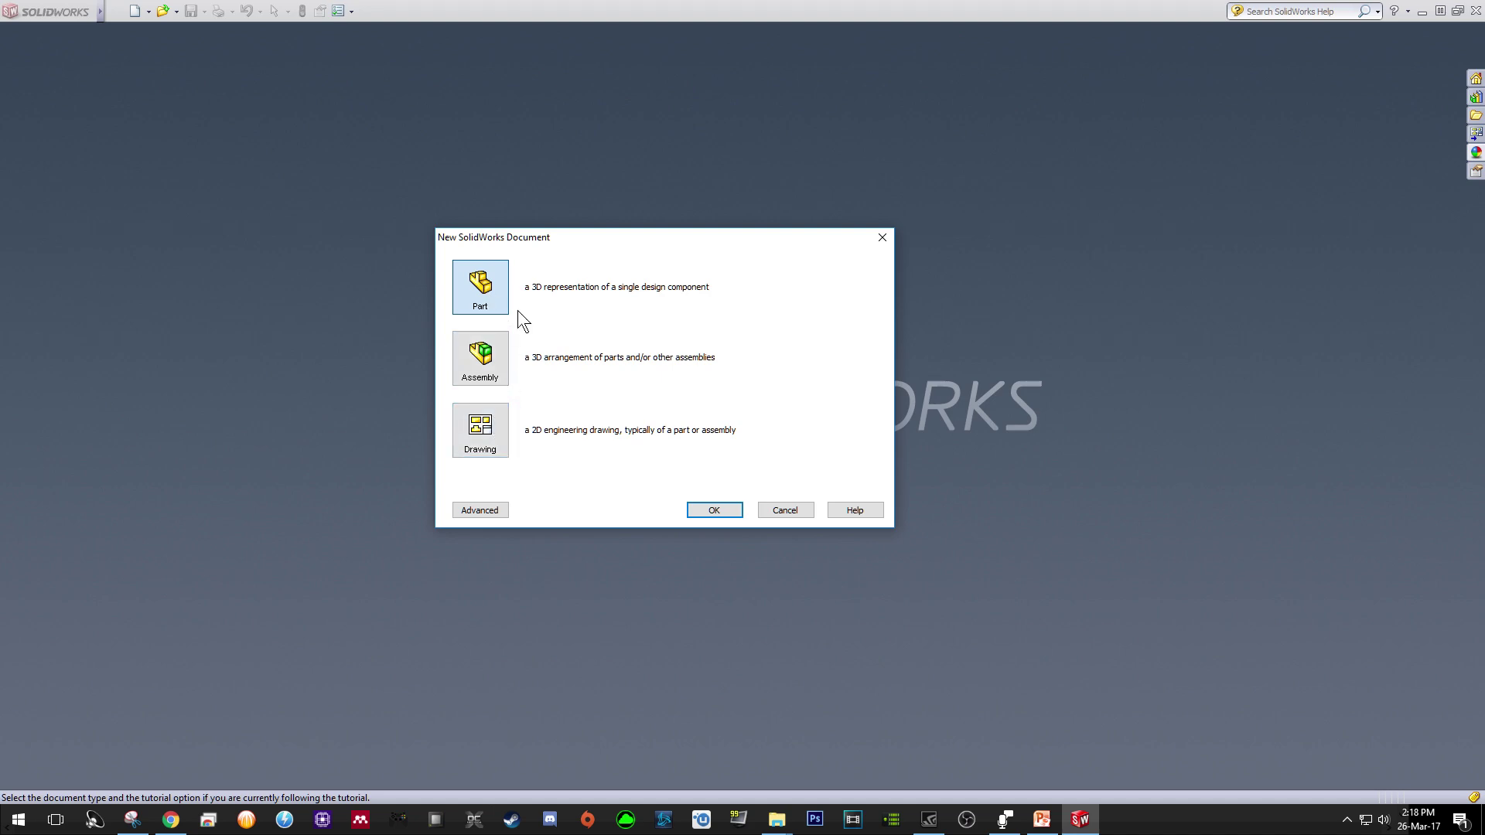
left_click(717, 509)
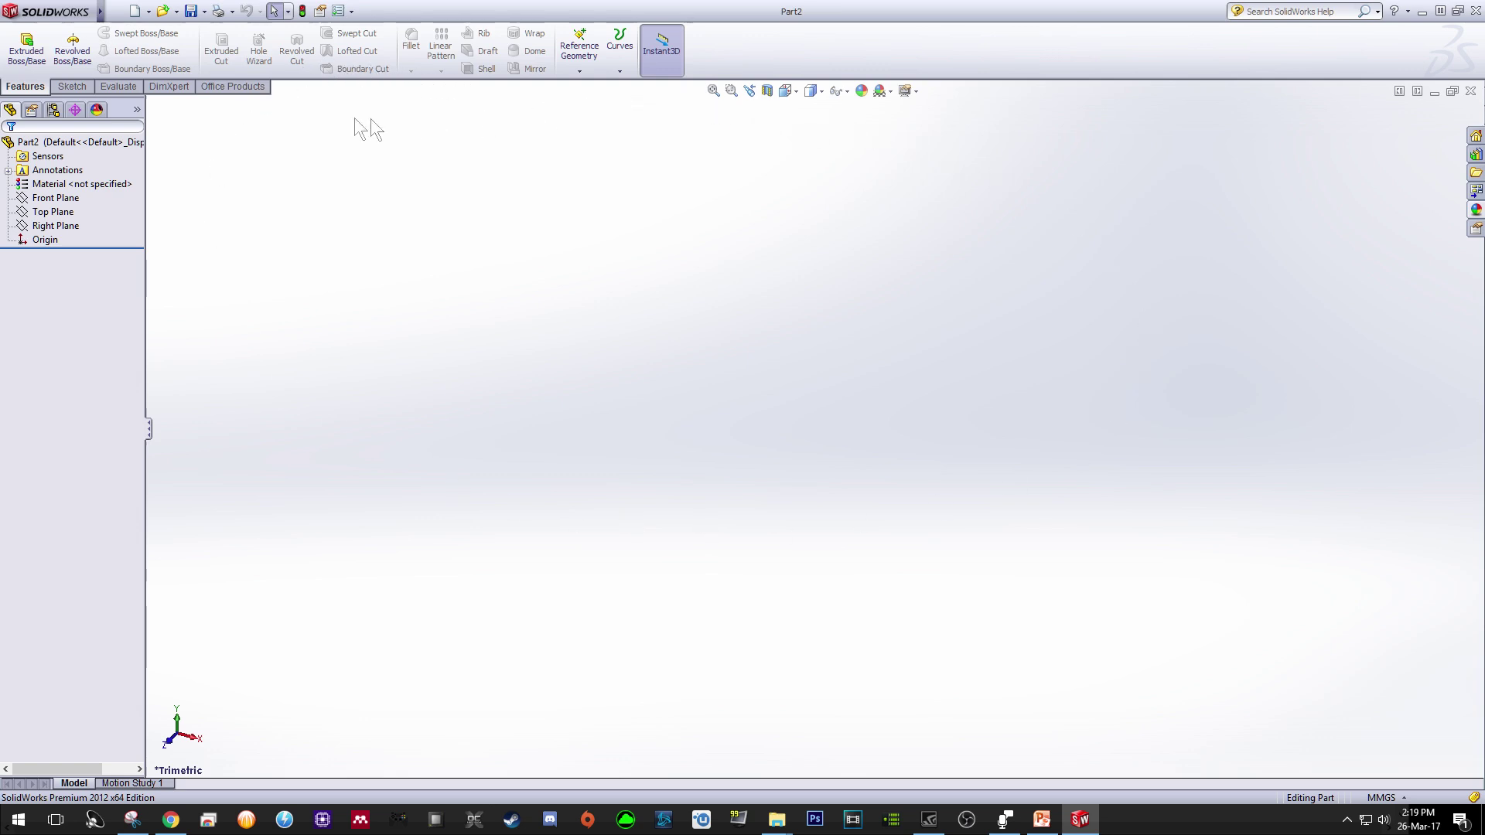
Choose the Centerline tool from the Sketch tab's Line dropdown.
left_click(72, 87)
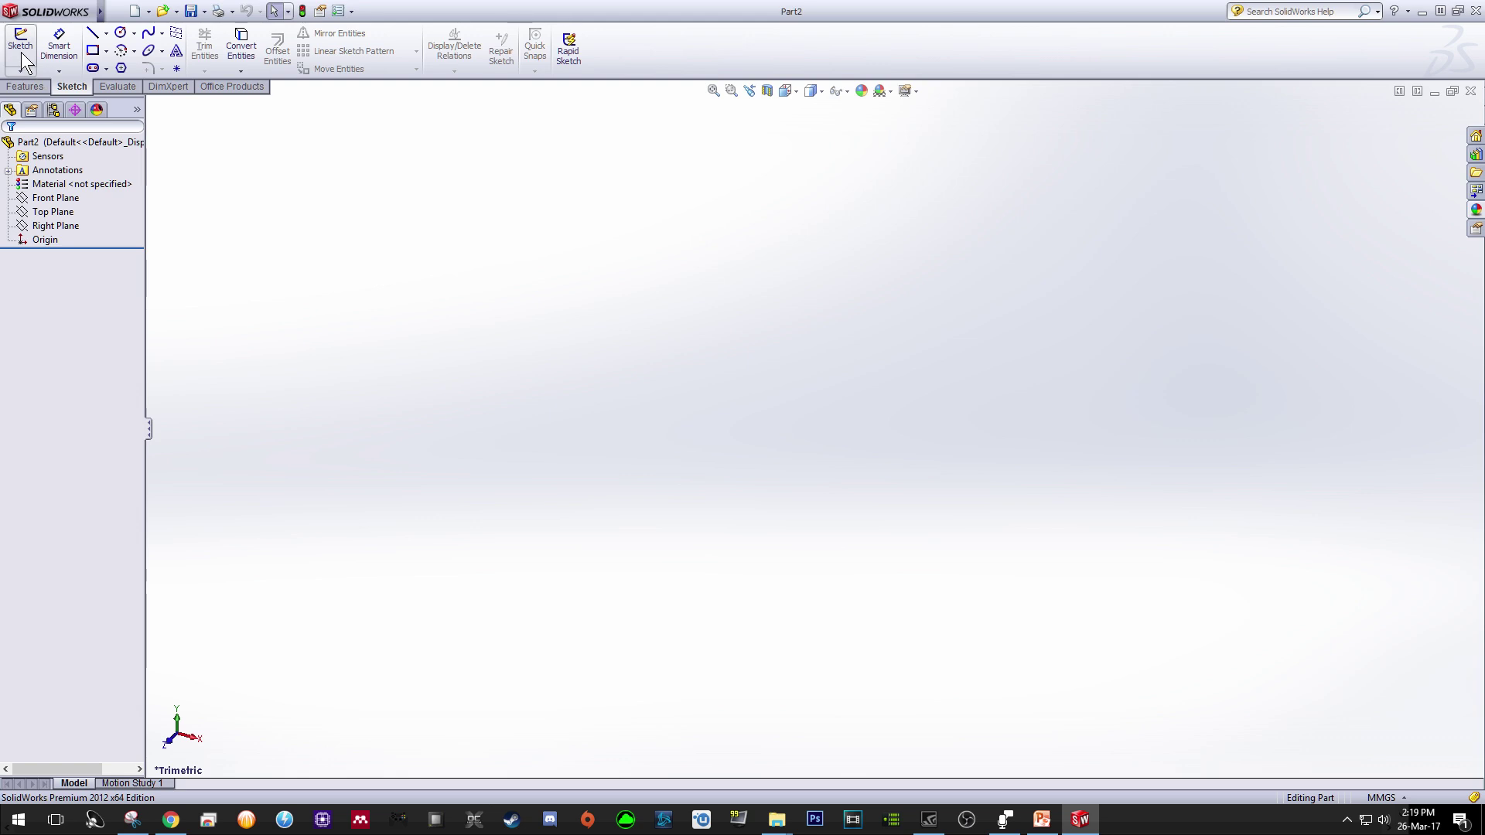
left_click(106, 34)
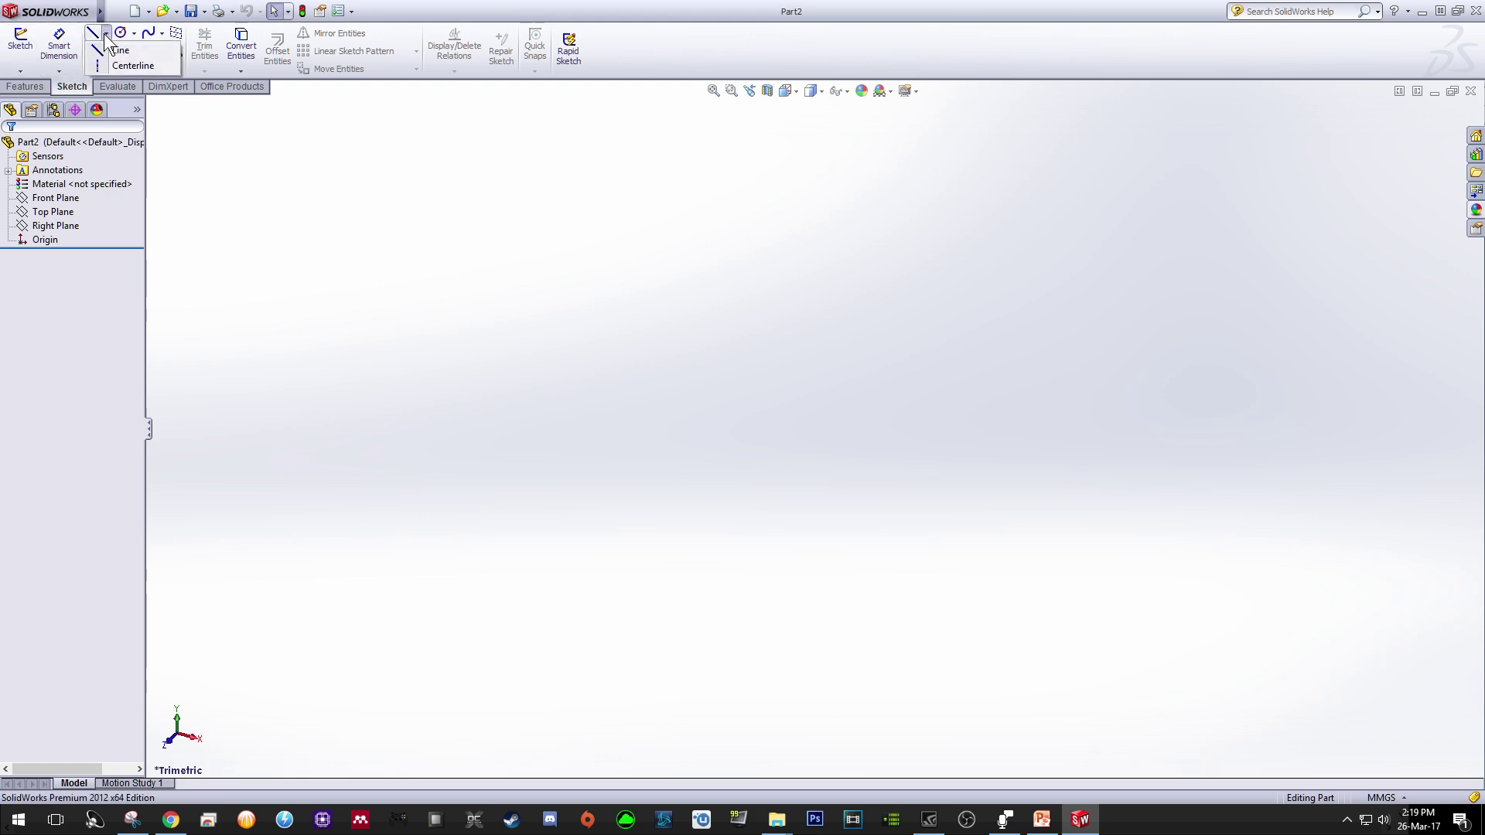
left_click(161, 66)
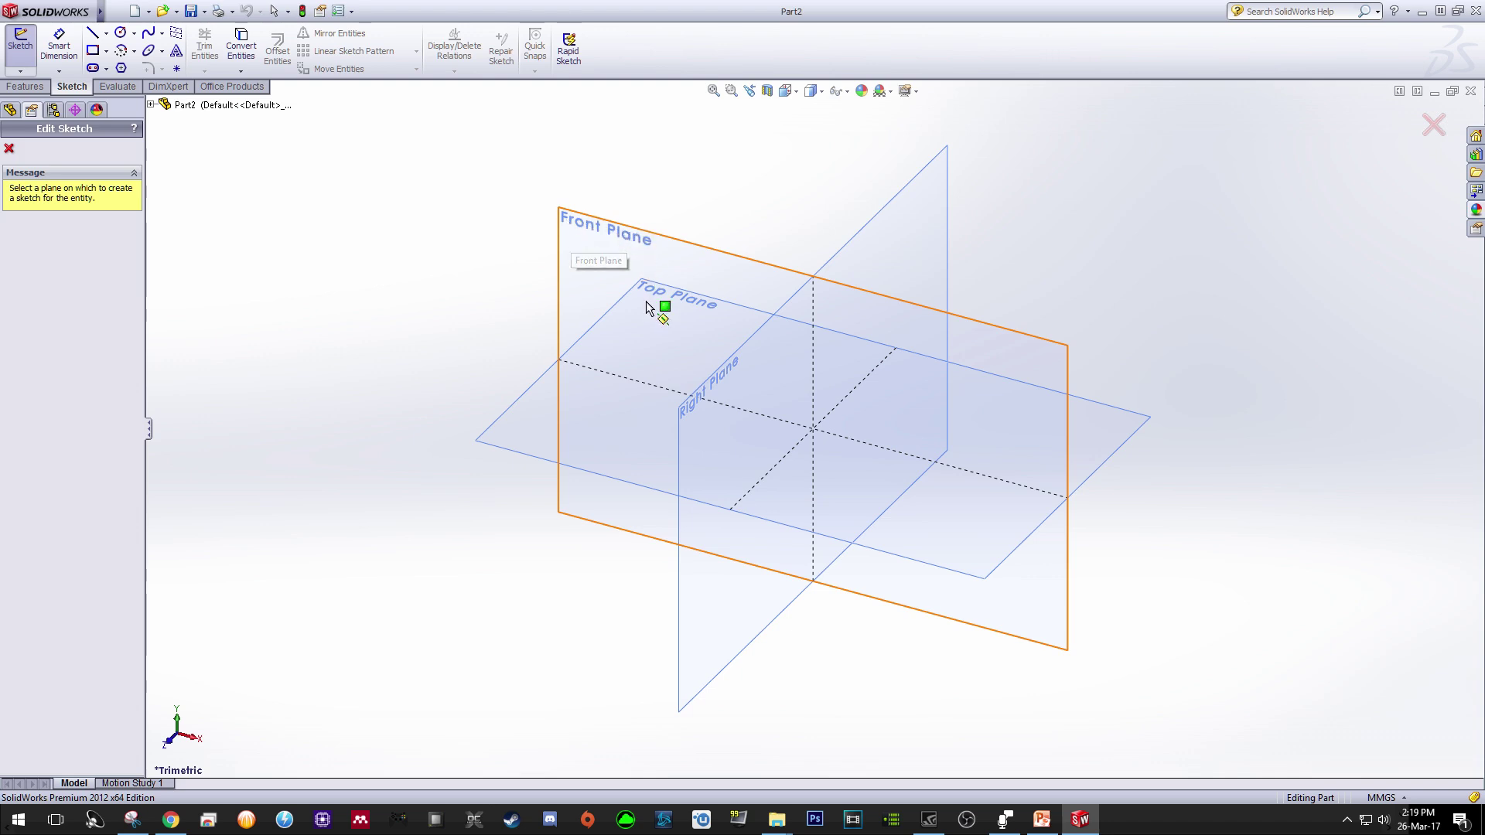
Start Sketch1 on the Front Plane and view it straight on from the front.
left_click(600, 253)
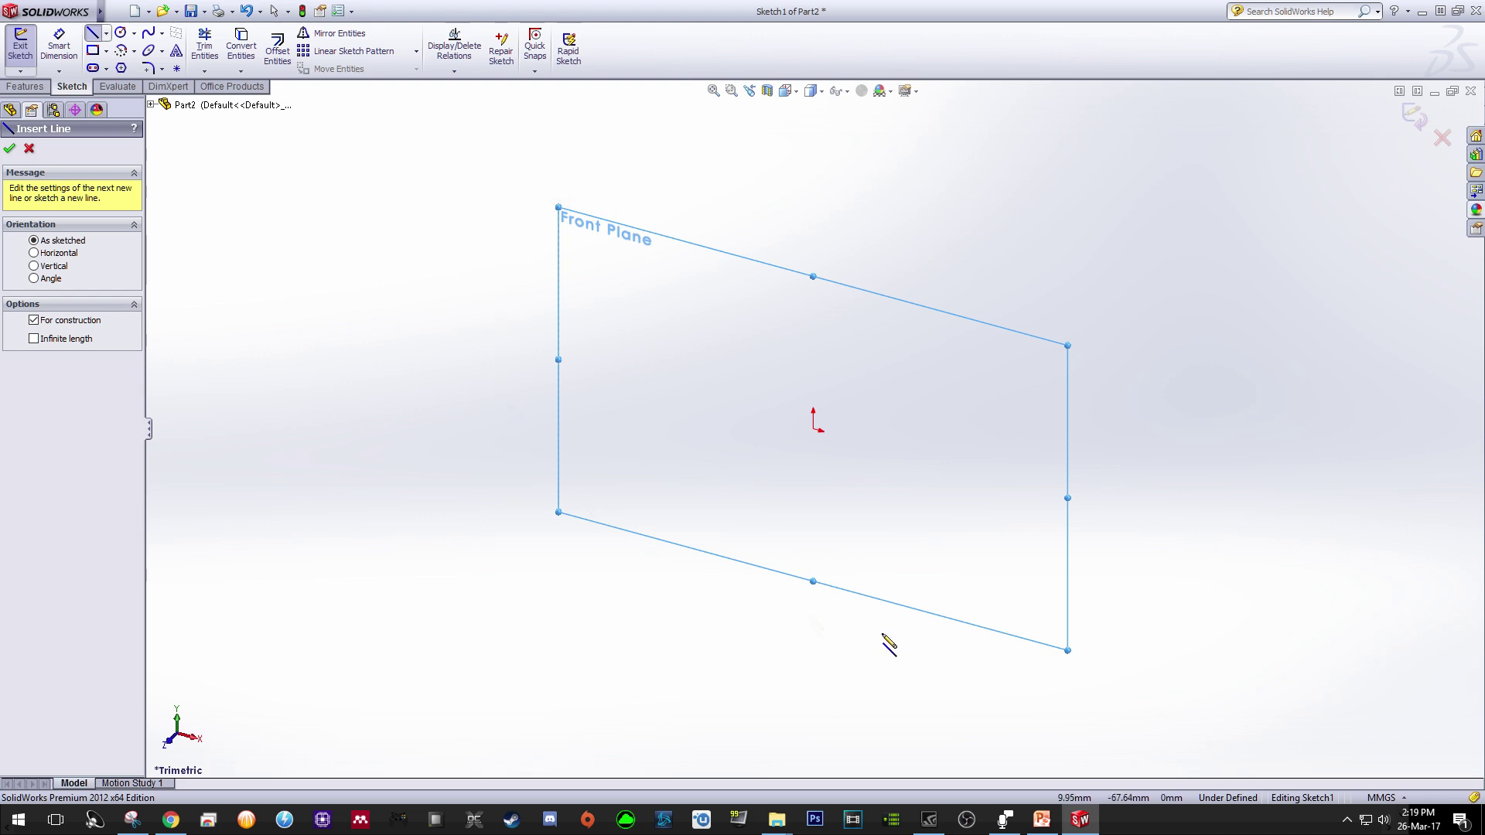
left_click(794, 94)
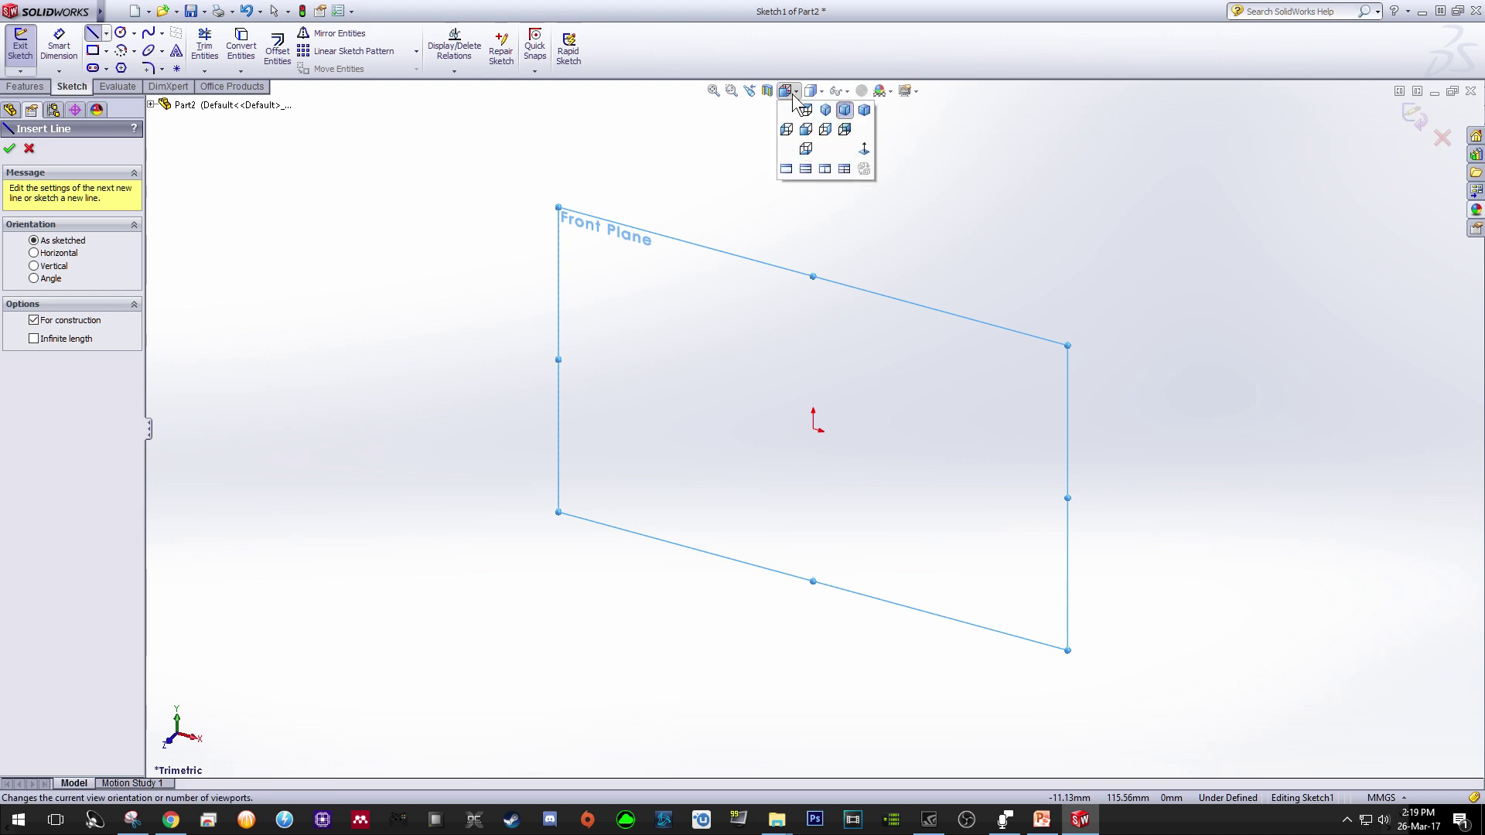
left_click(809, 133)
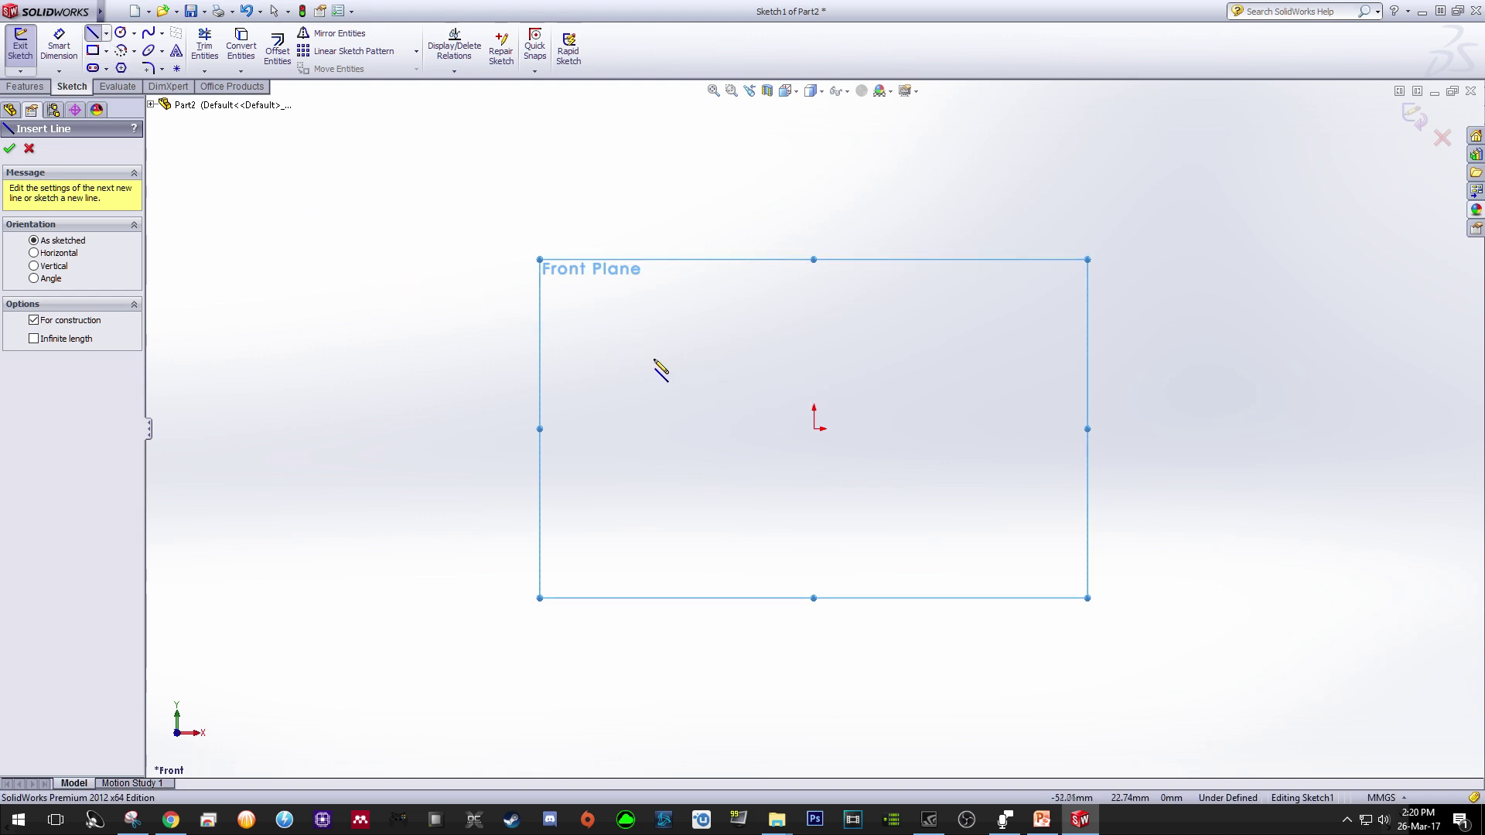
key("Escape")
left_click(106, 33)
Draw a vertical construction centerline from the origin straight upward.
left_click(133, 60)
left_click(814, 429)
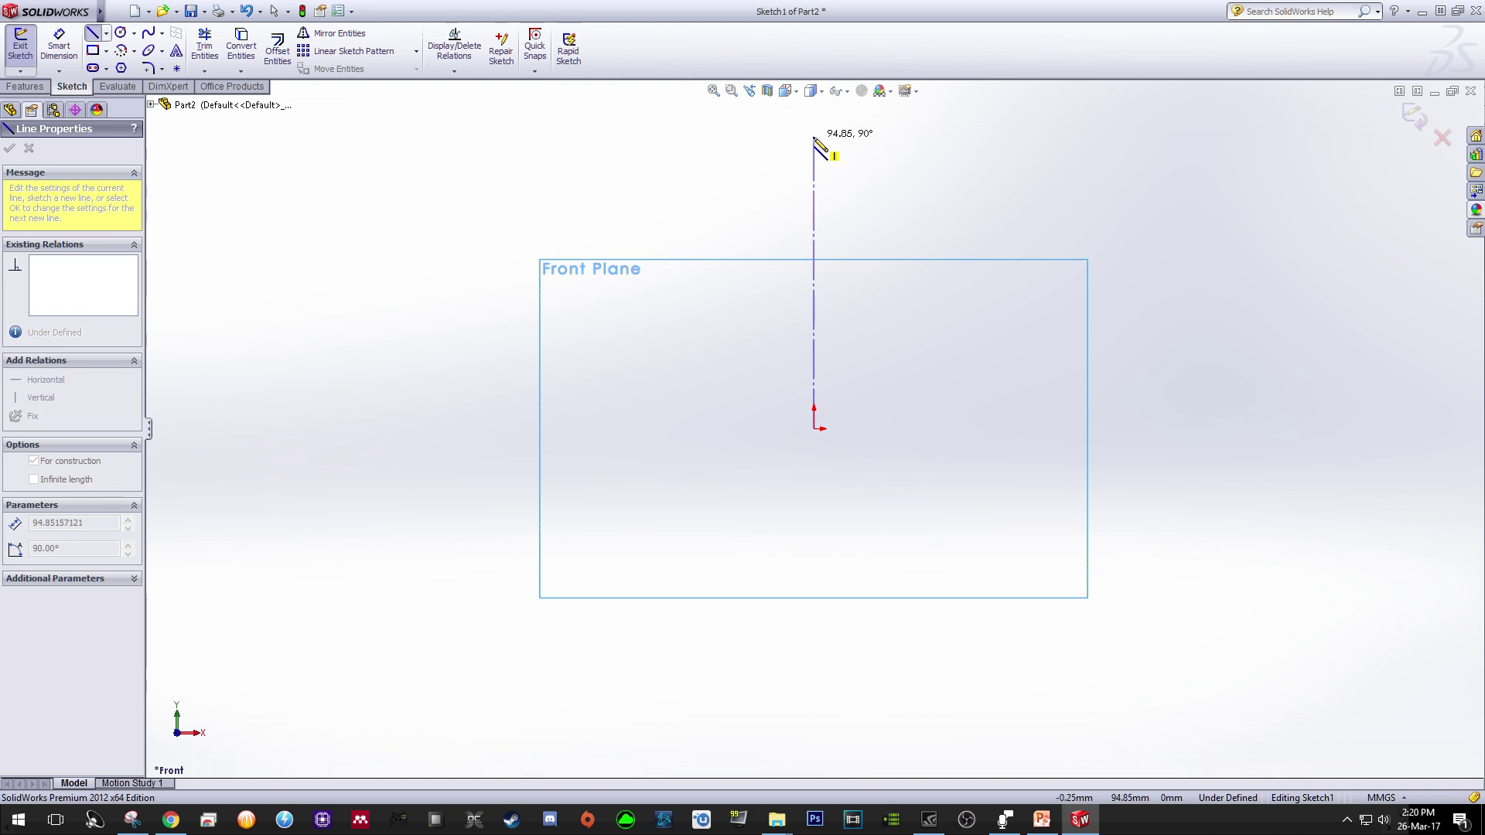
left_click(813, 139)
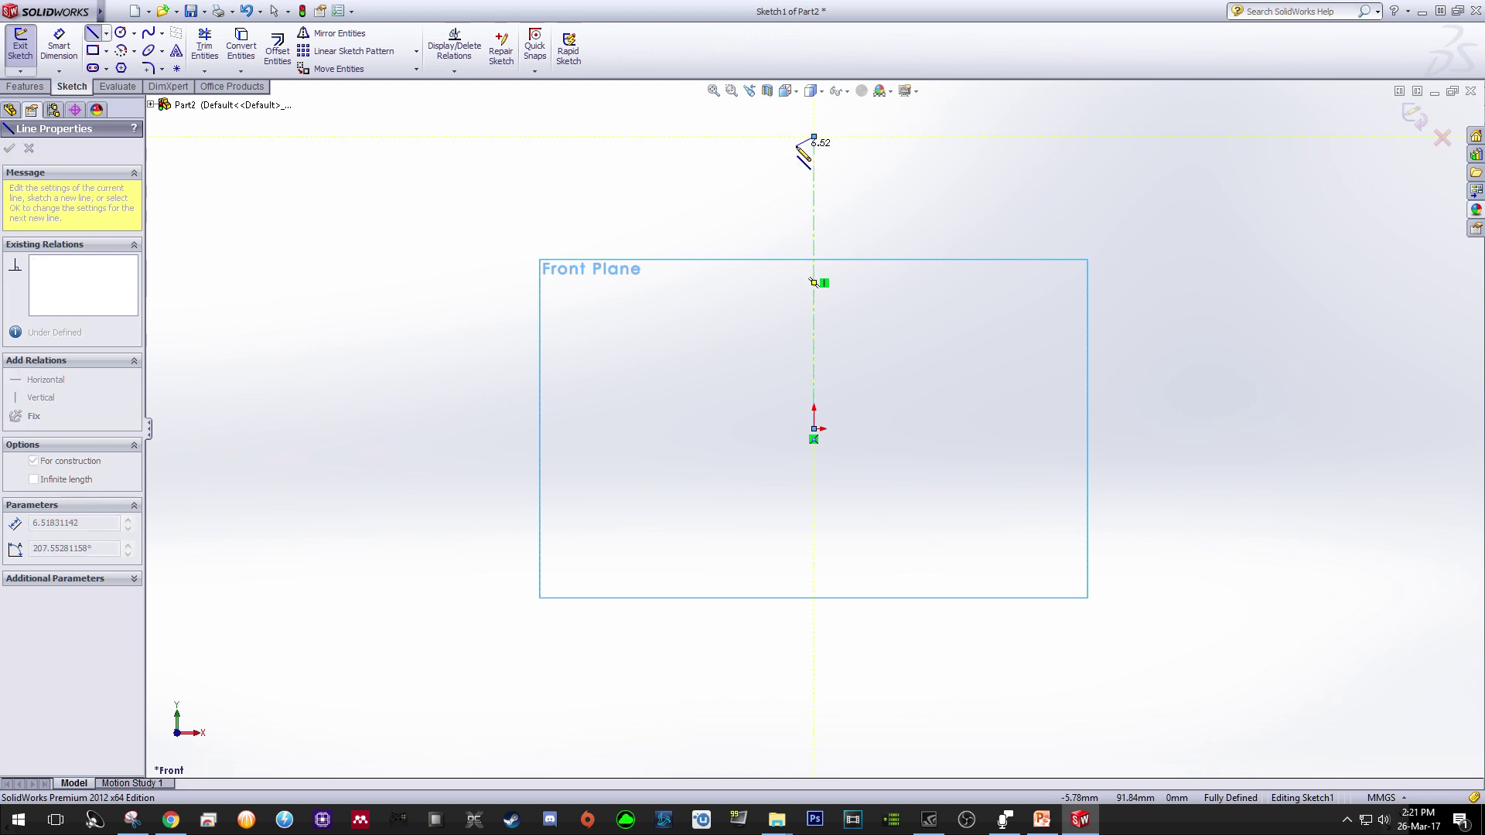
key("Escape")
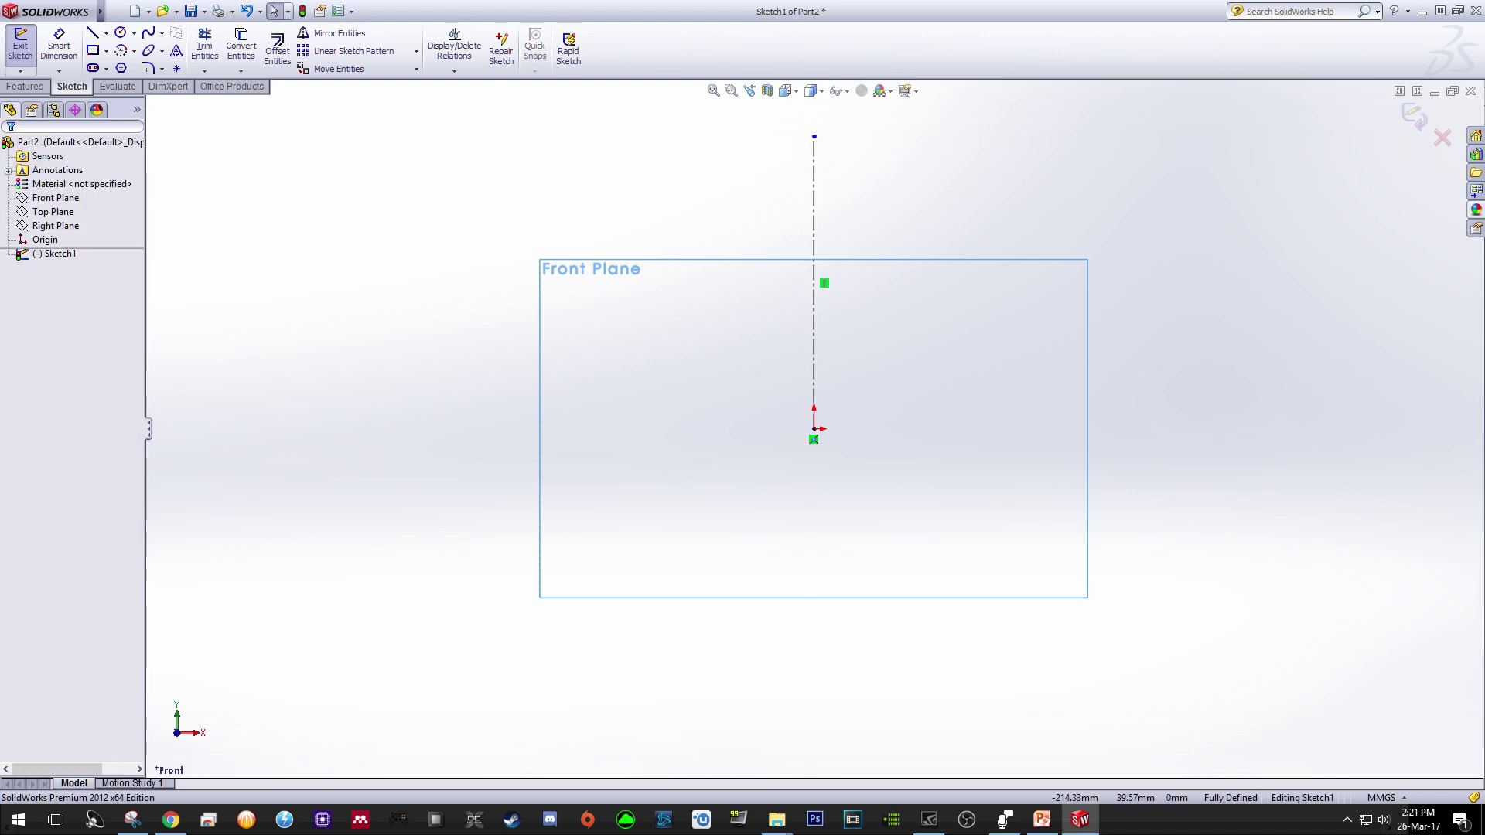
left_click(814, 236)
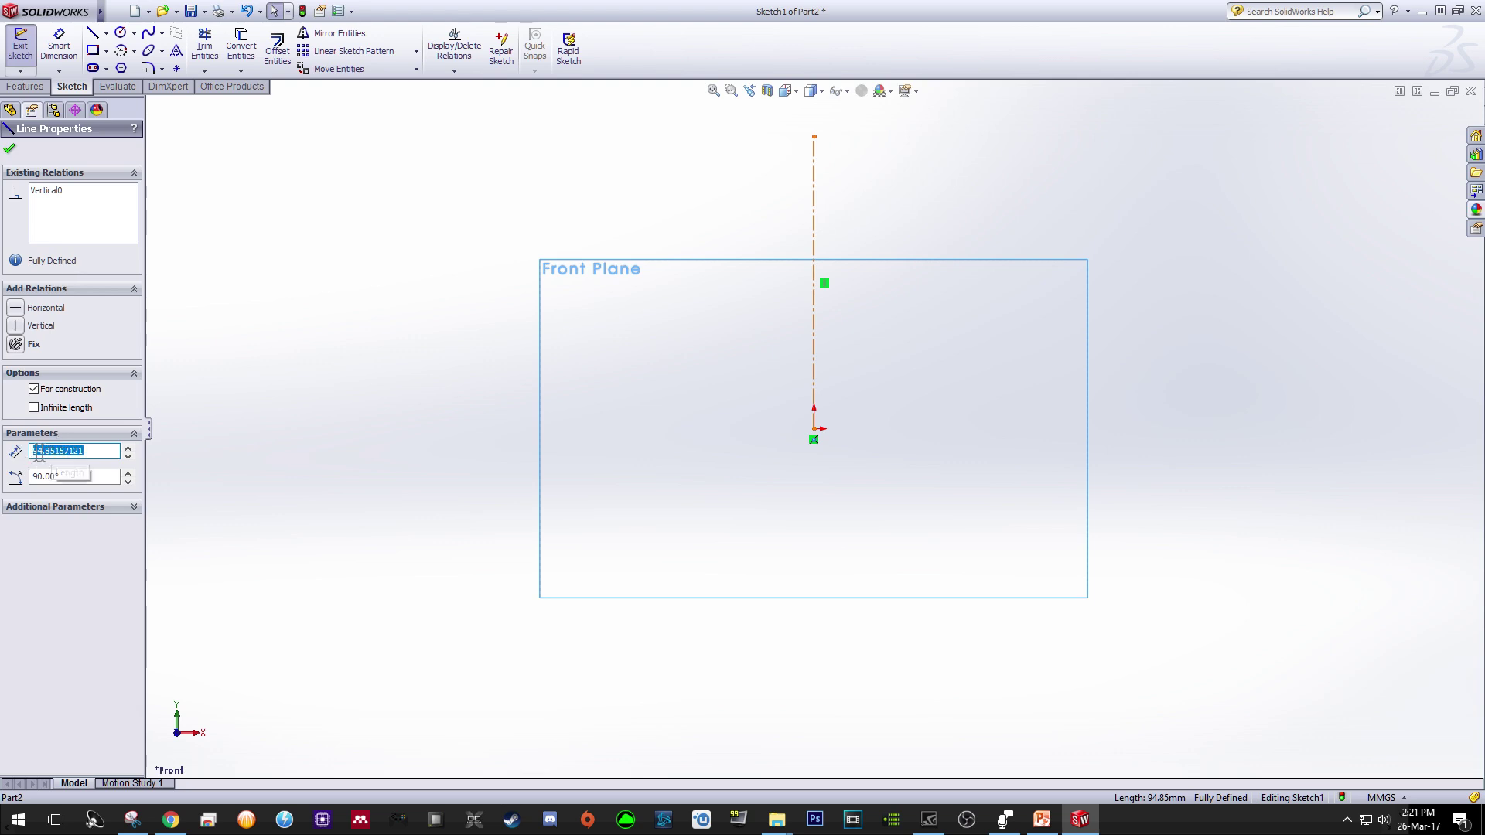
Set the vertical centerline's length to 300 mm and zoom to fit.
left_click(60, 478)
left_click_drag(85, 452, 29, 461)
type("300")
left_click(12, 150)
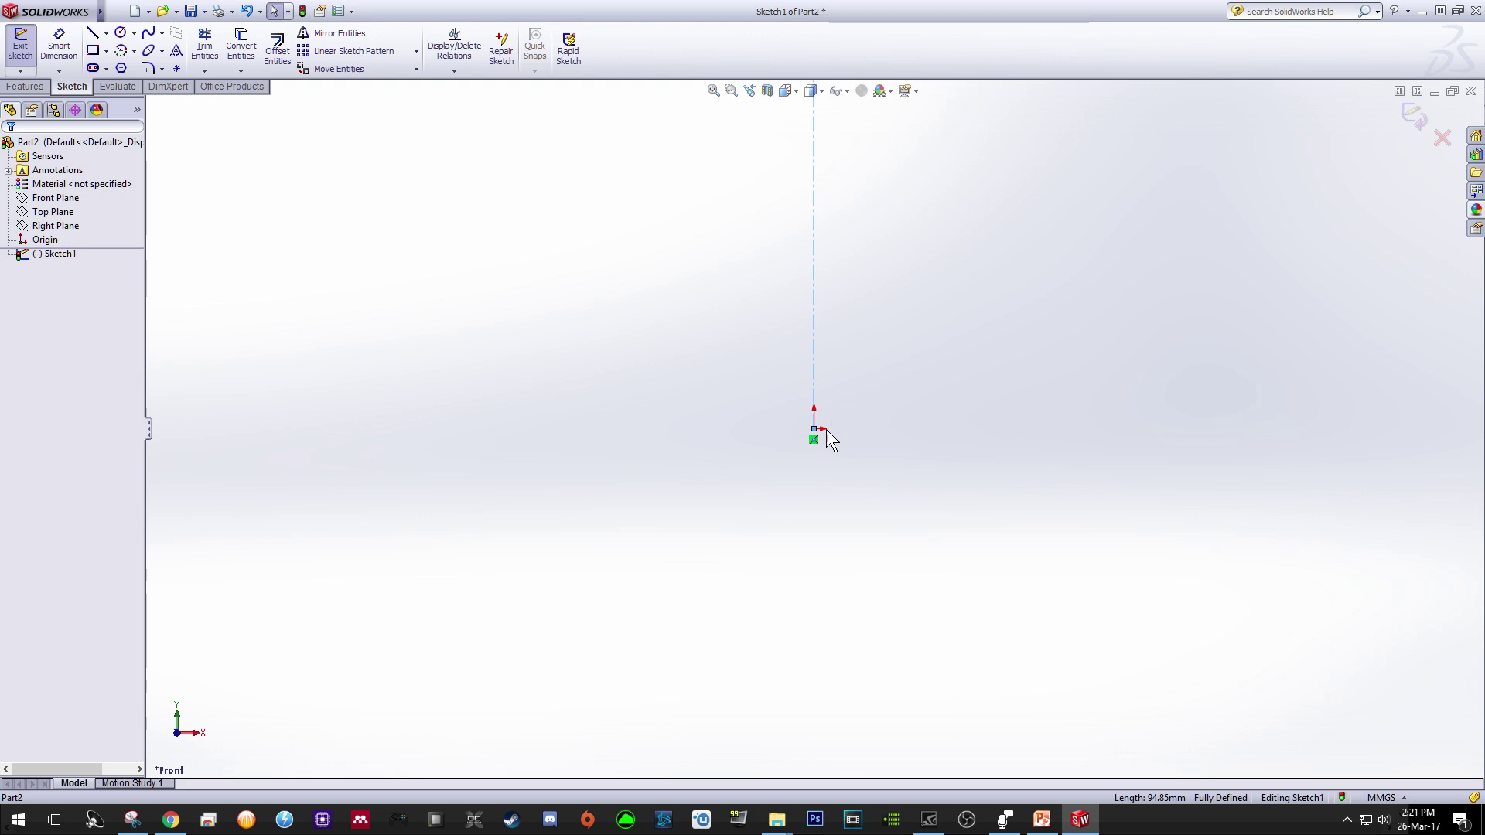
left_click(816, 289)
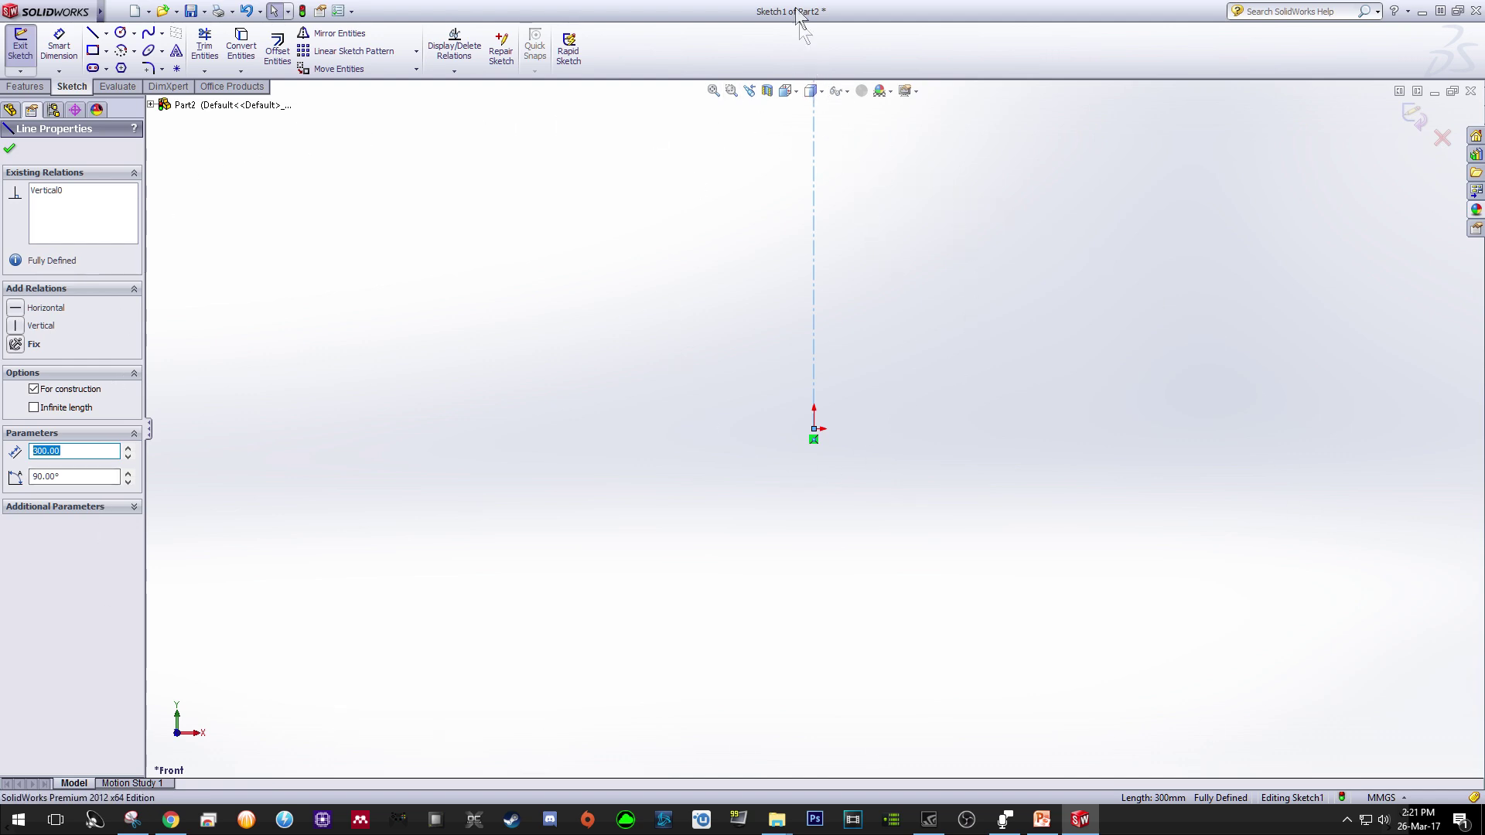
left_click(714, 92)
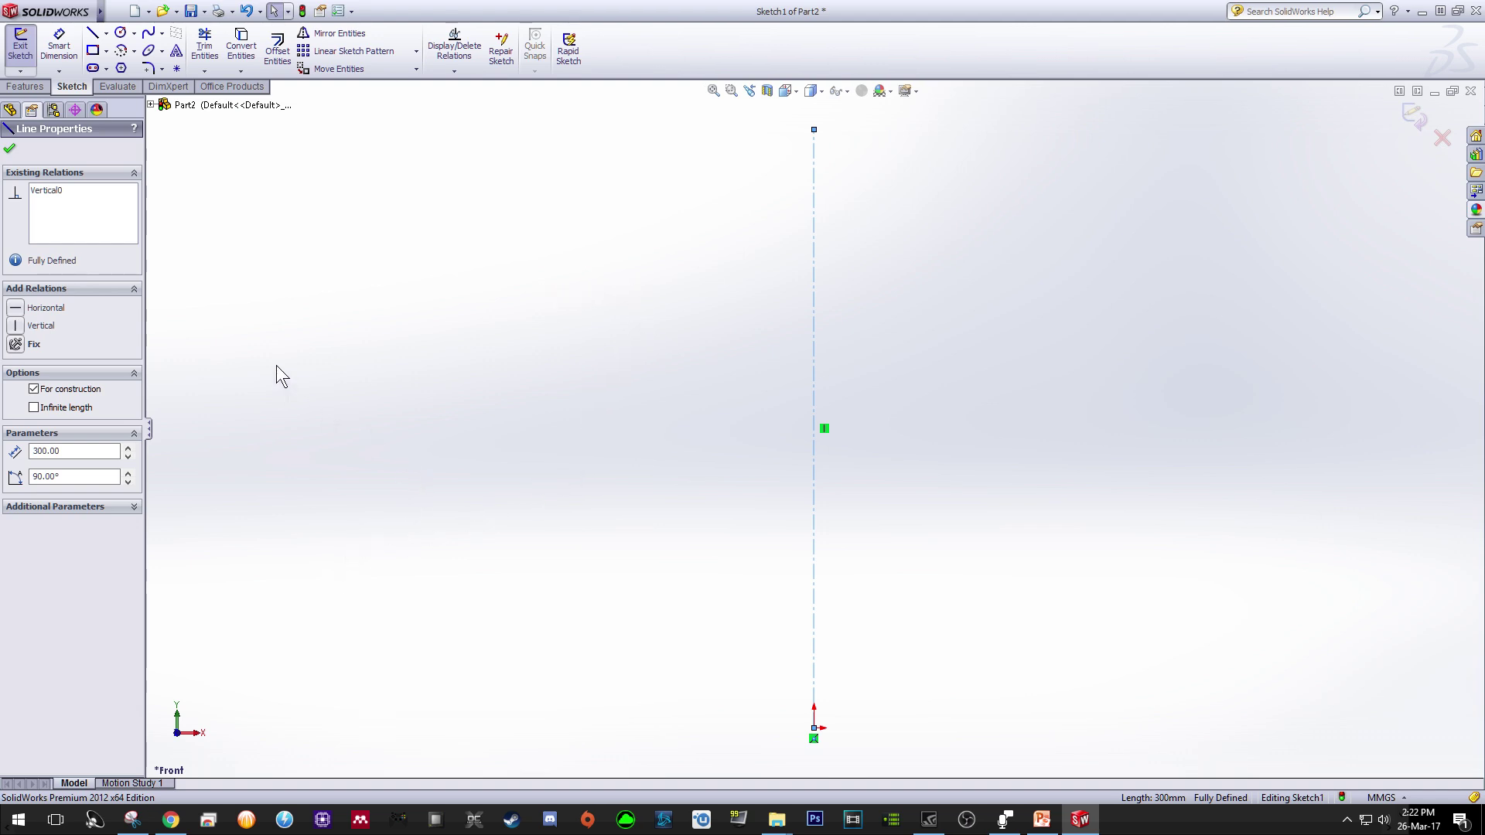
left_click(91, 34)
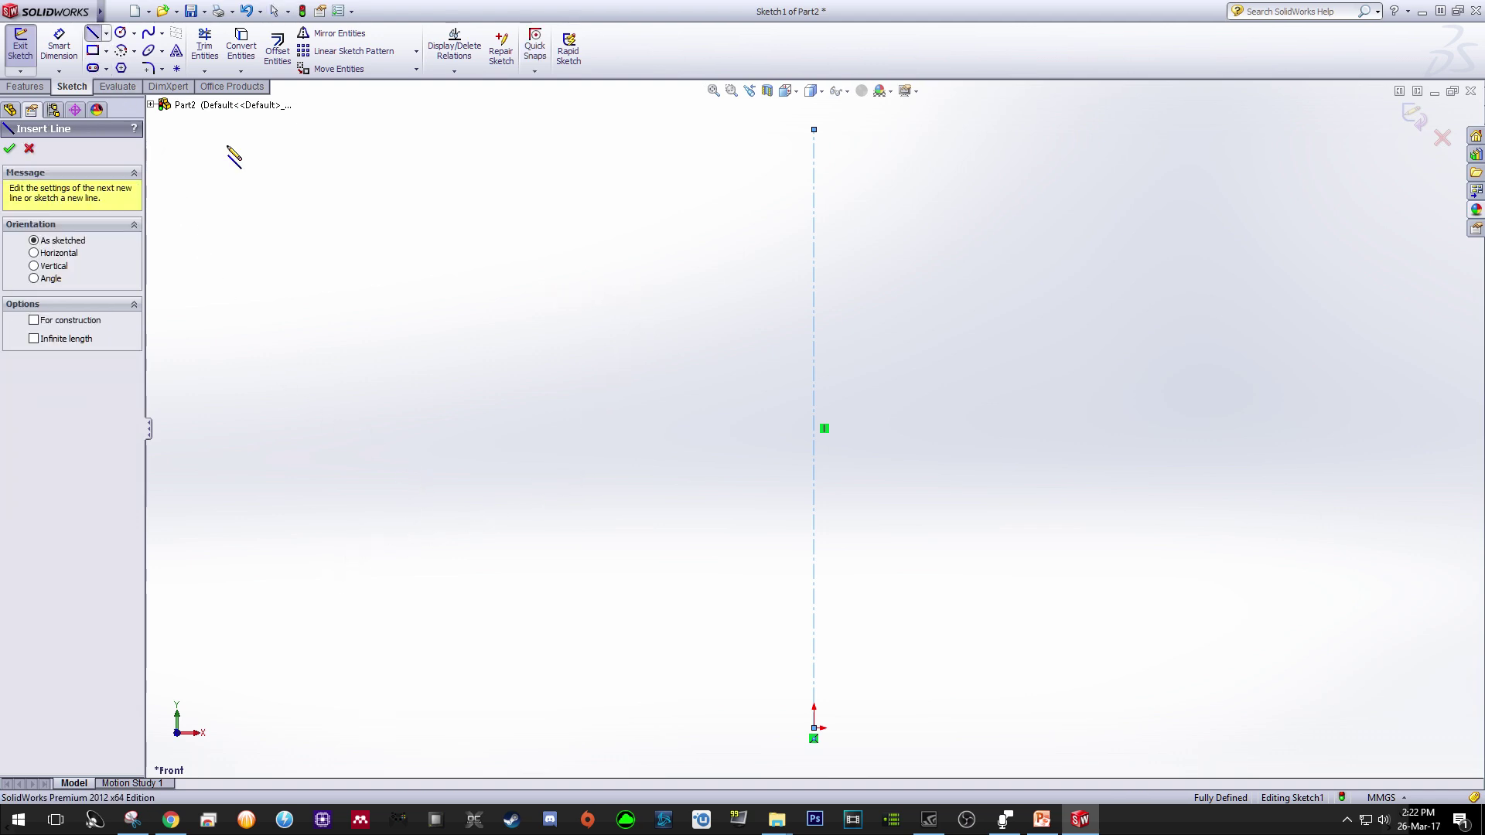
Draw a horizontal base line ending at the origin from its left.
left_click(814, 730)
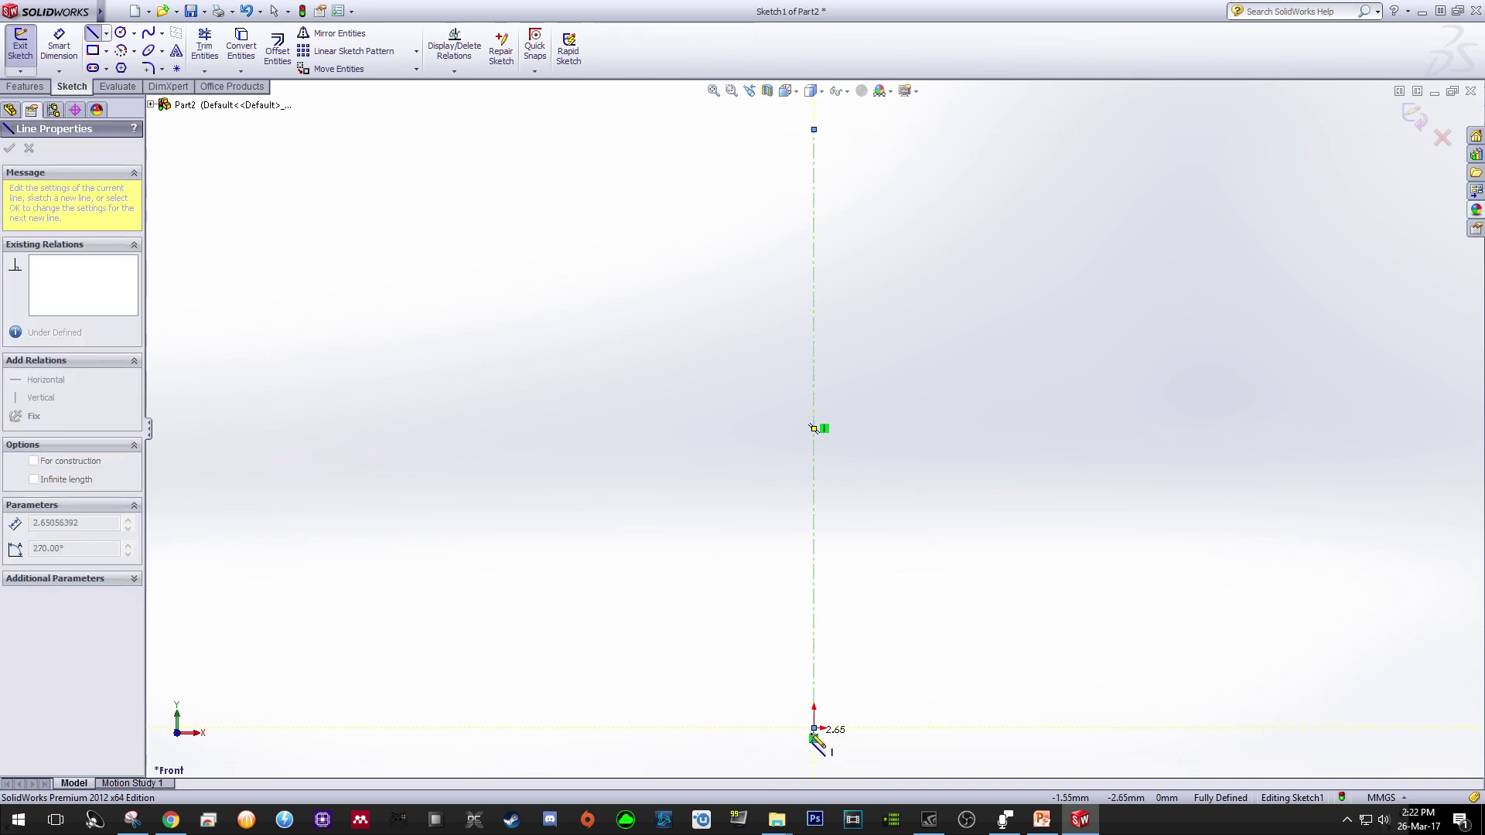
key("a")
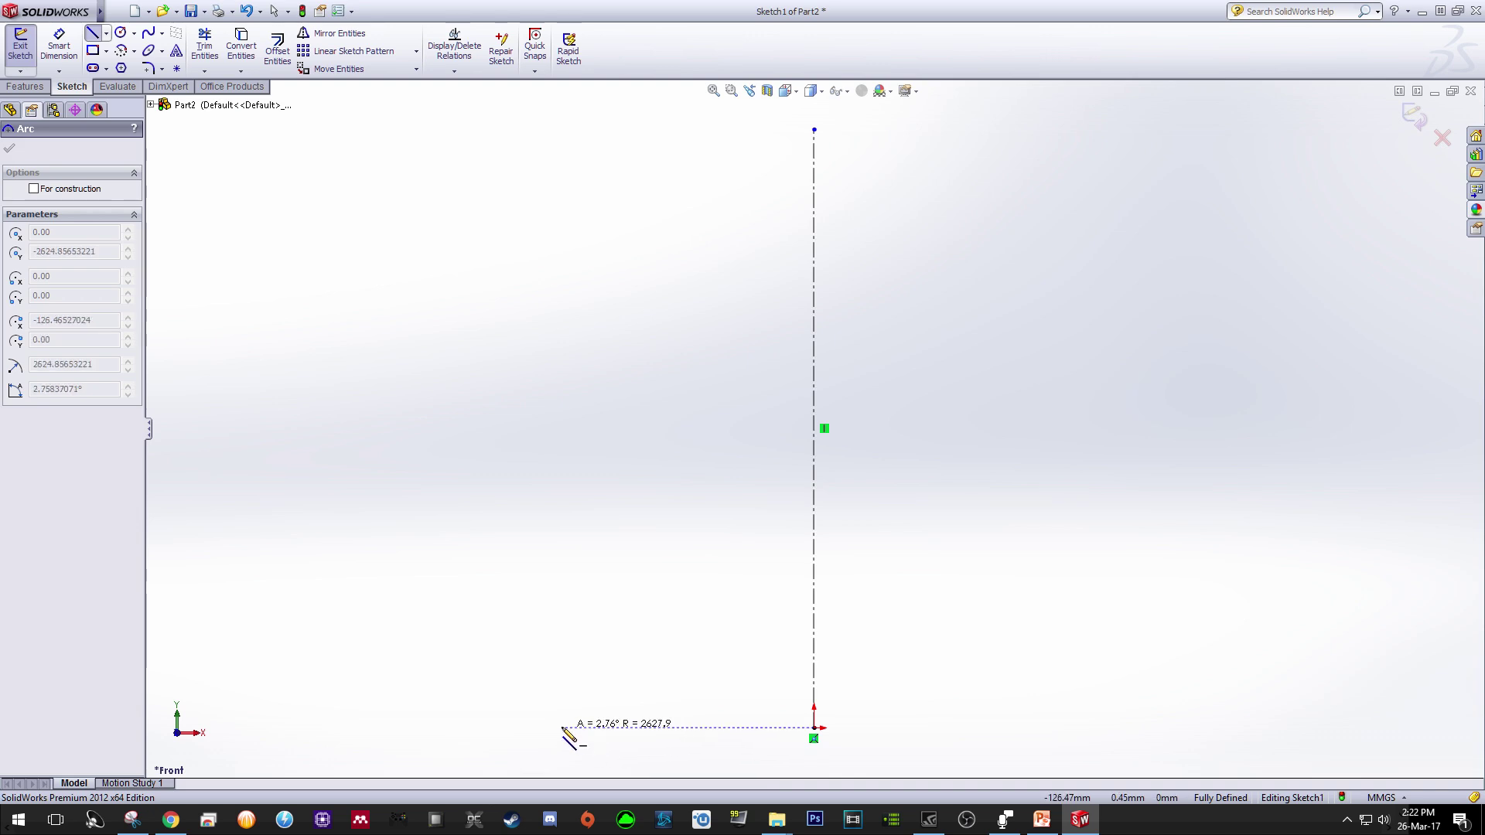
key("Escape")
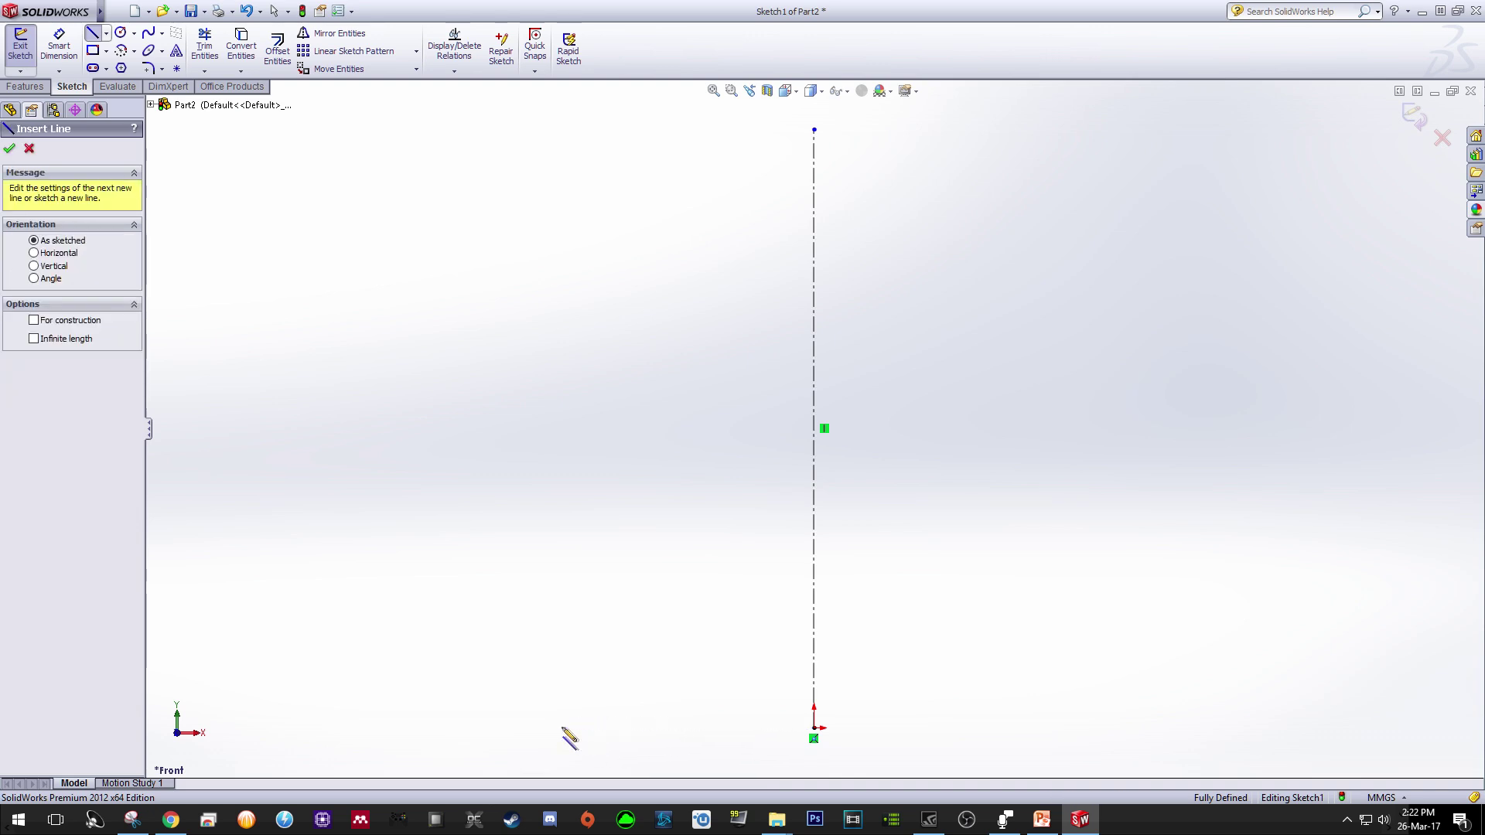
left_click(562, 727)
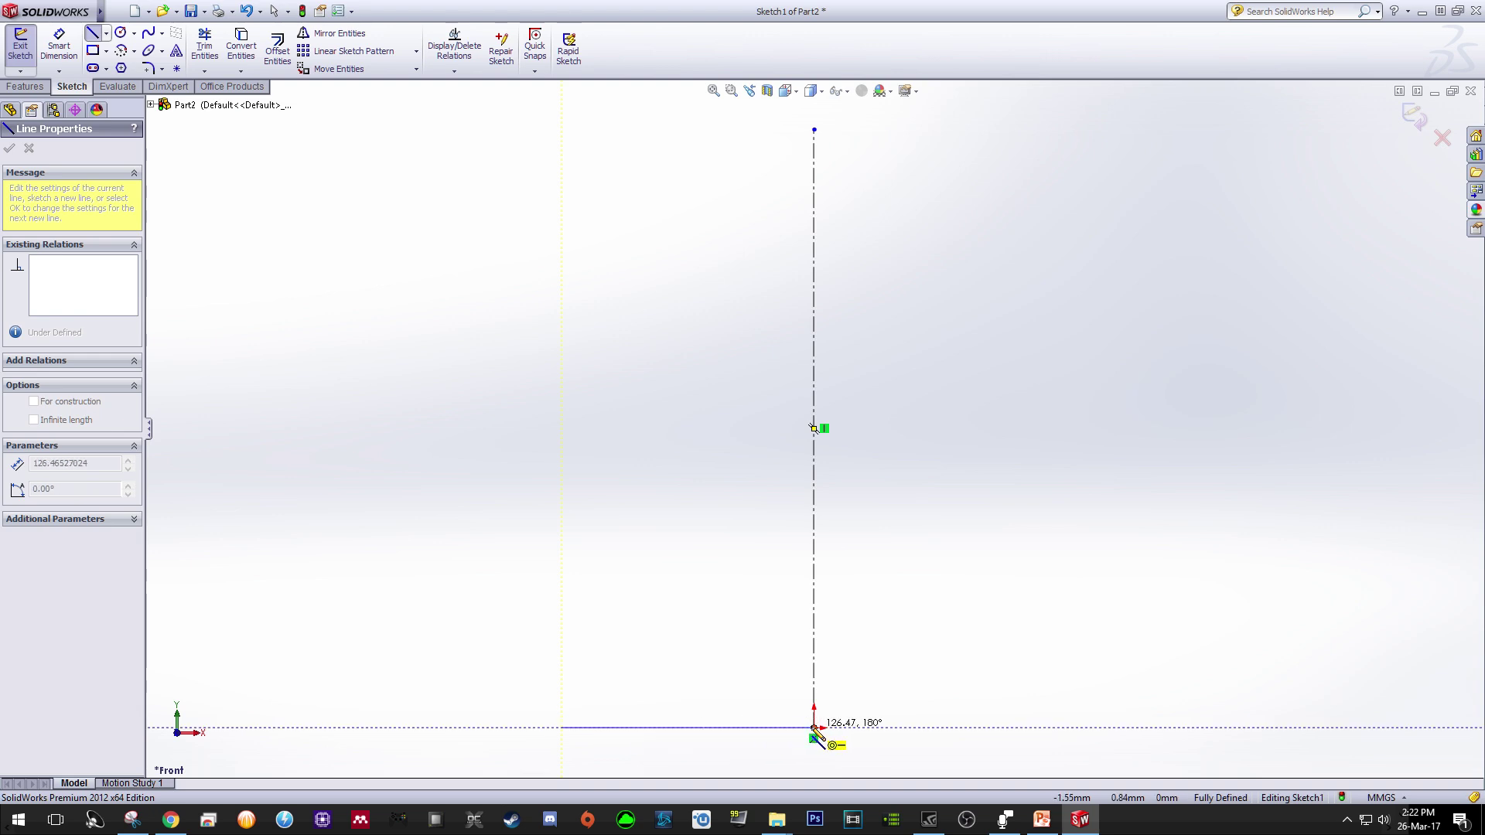
left_click(814, 727)
key("Escape")
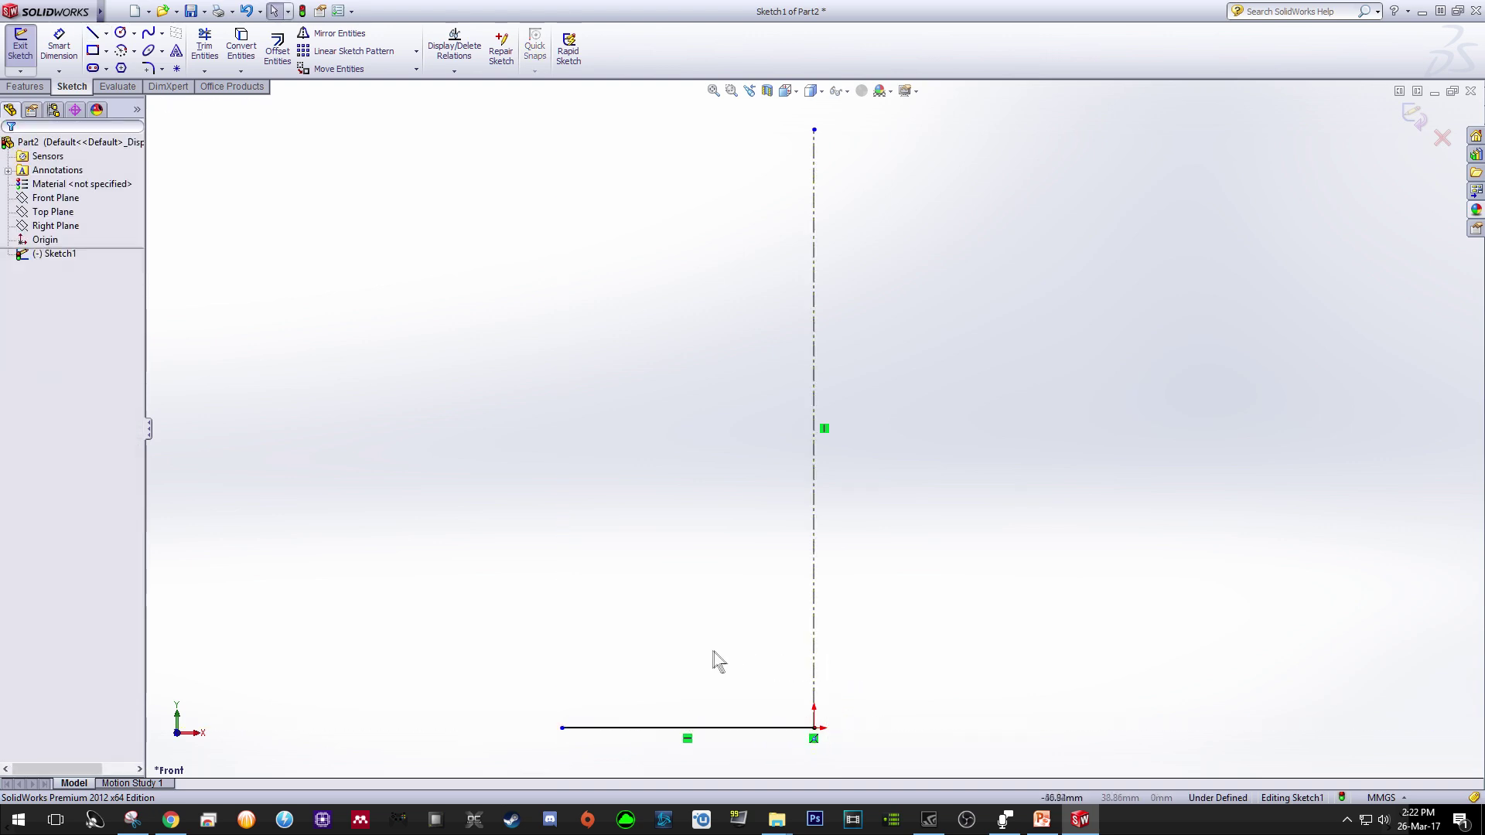
Set the base line's length to 167/2, giving 83.5 mm.
left_click(658, 727)
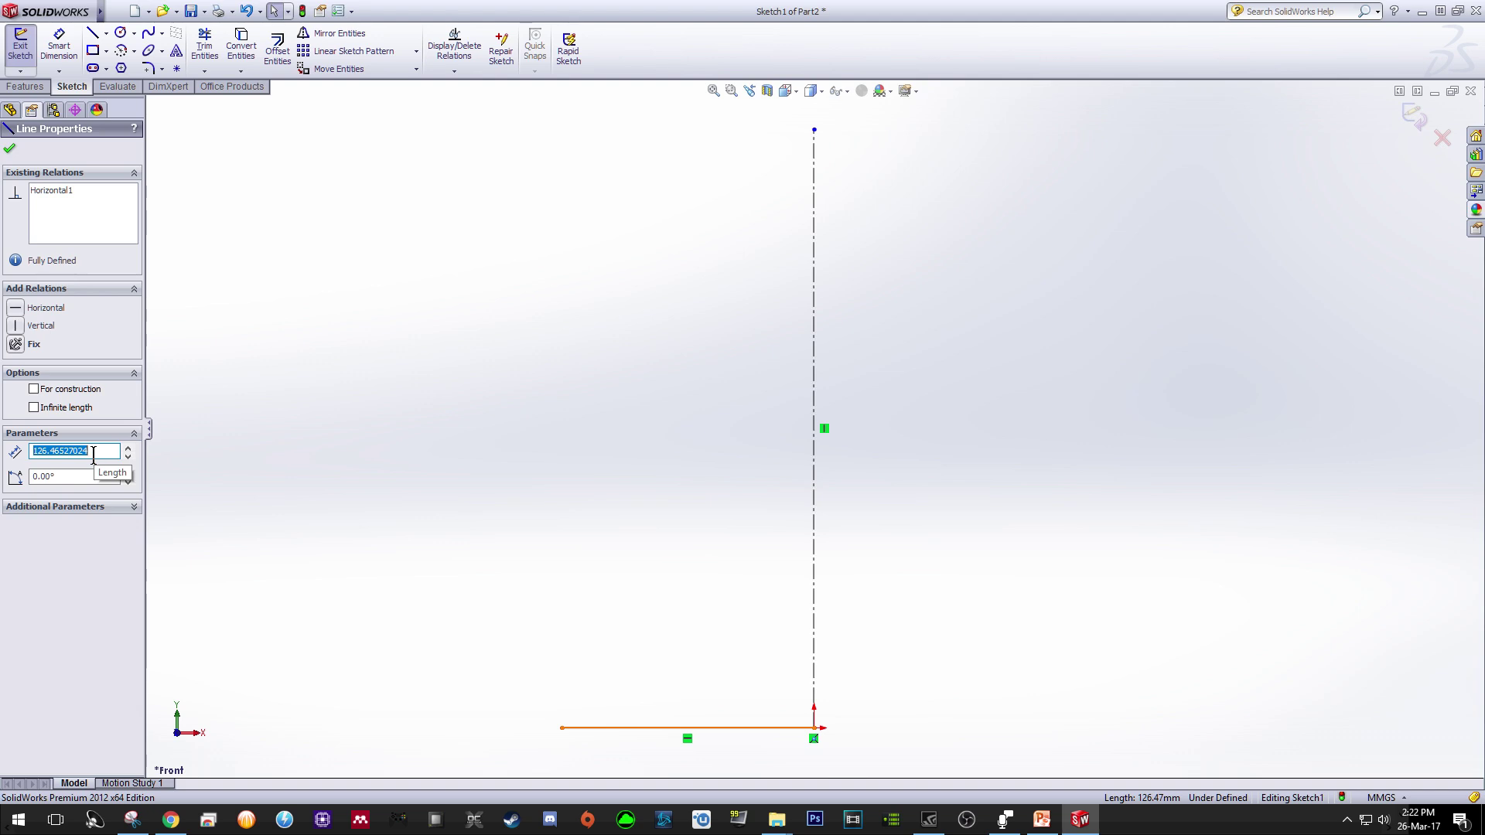
type("167/2")
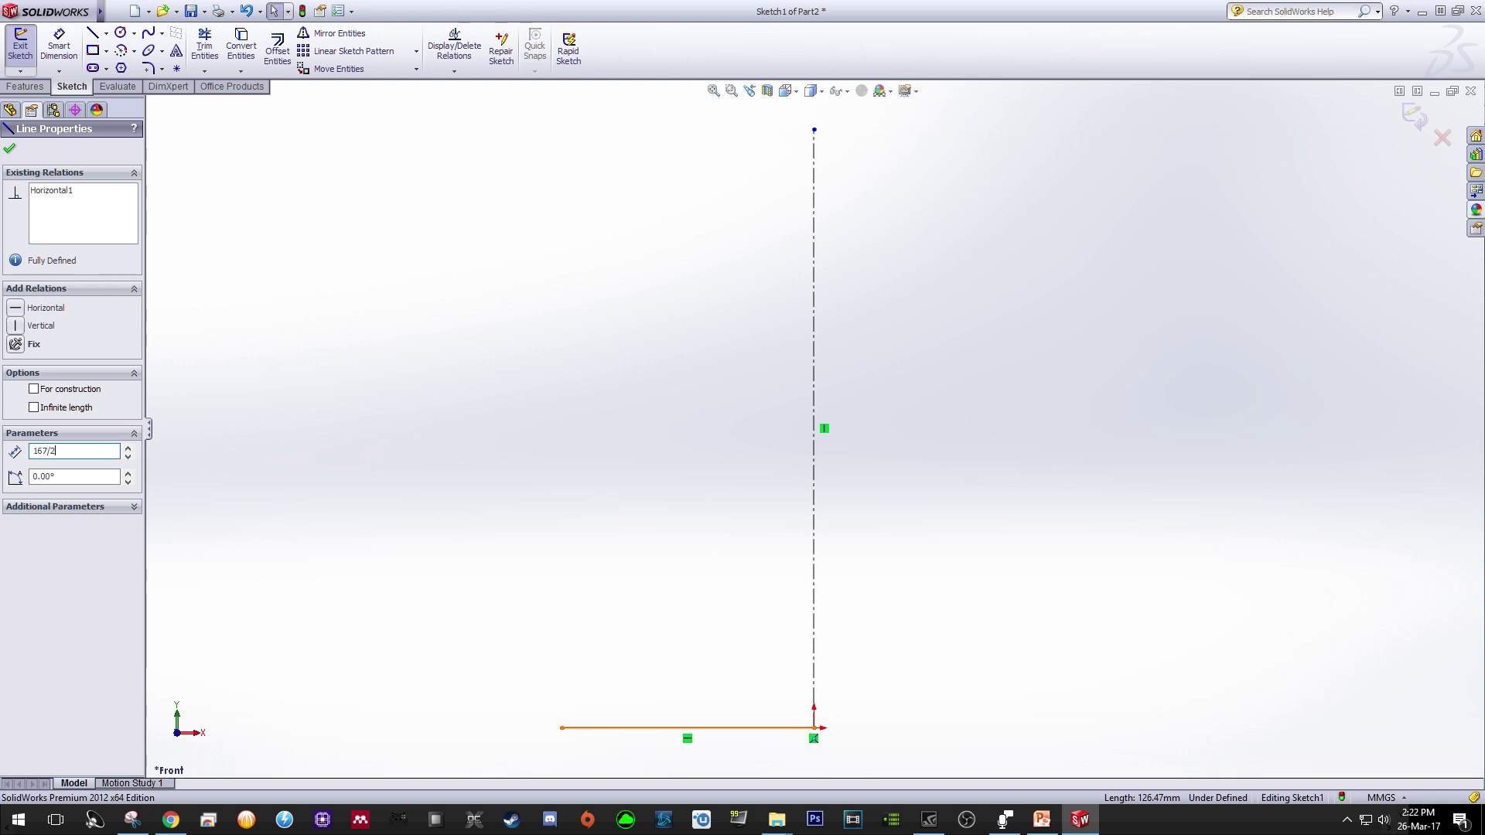
key("Return")
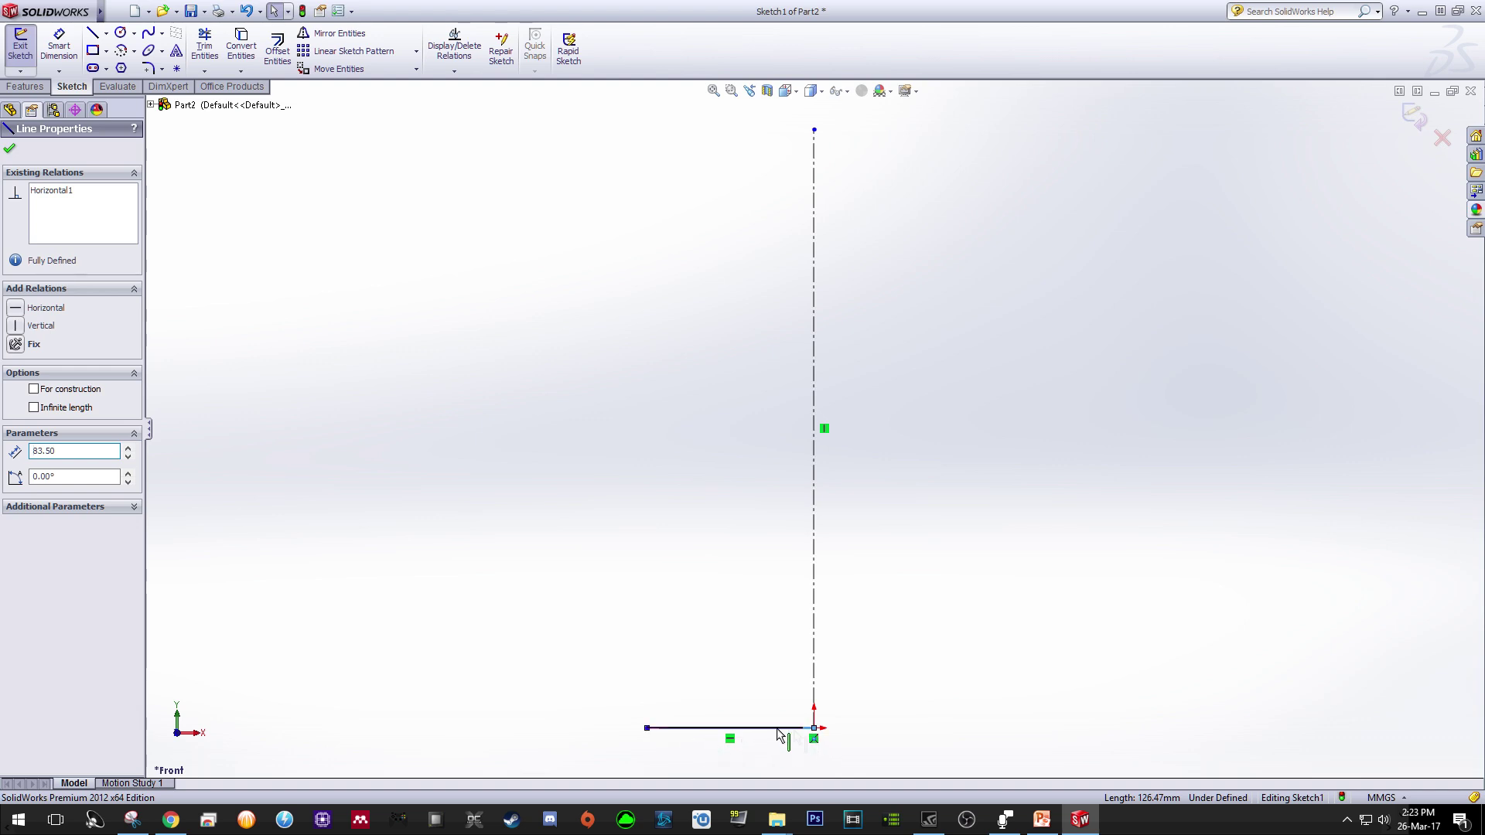
left_click(10, 148)
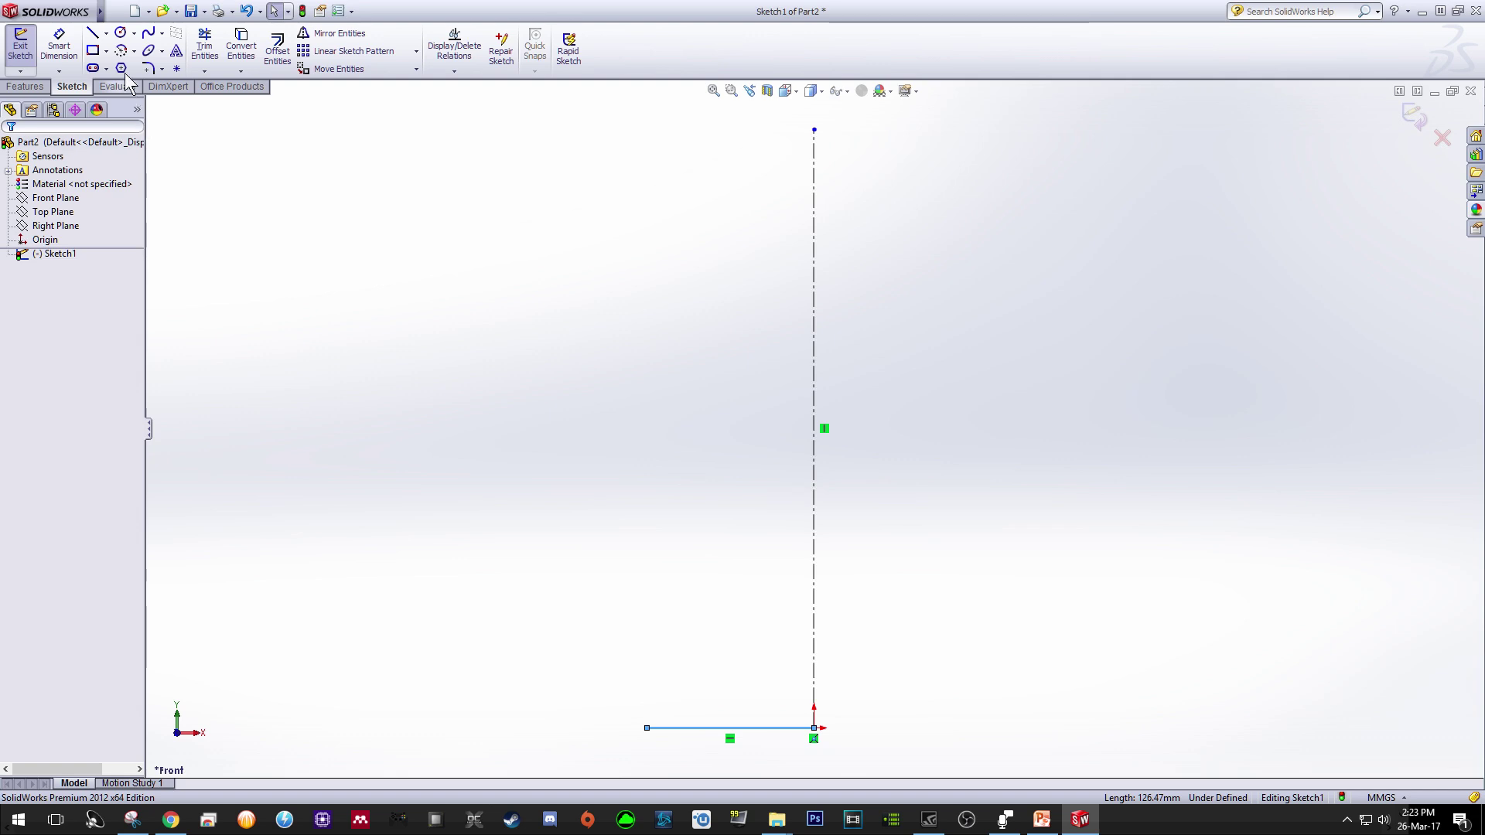
left_click(162, 34)
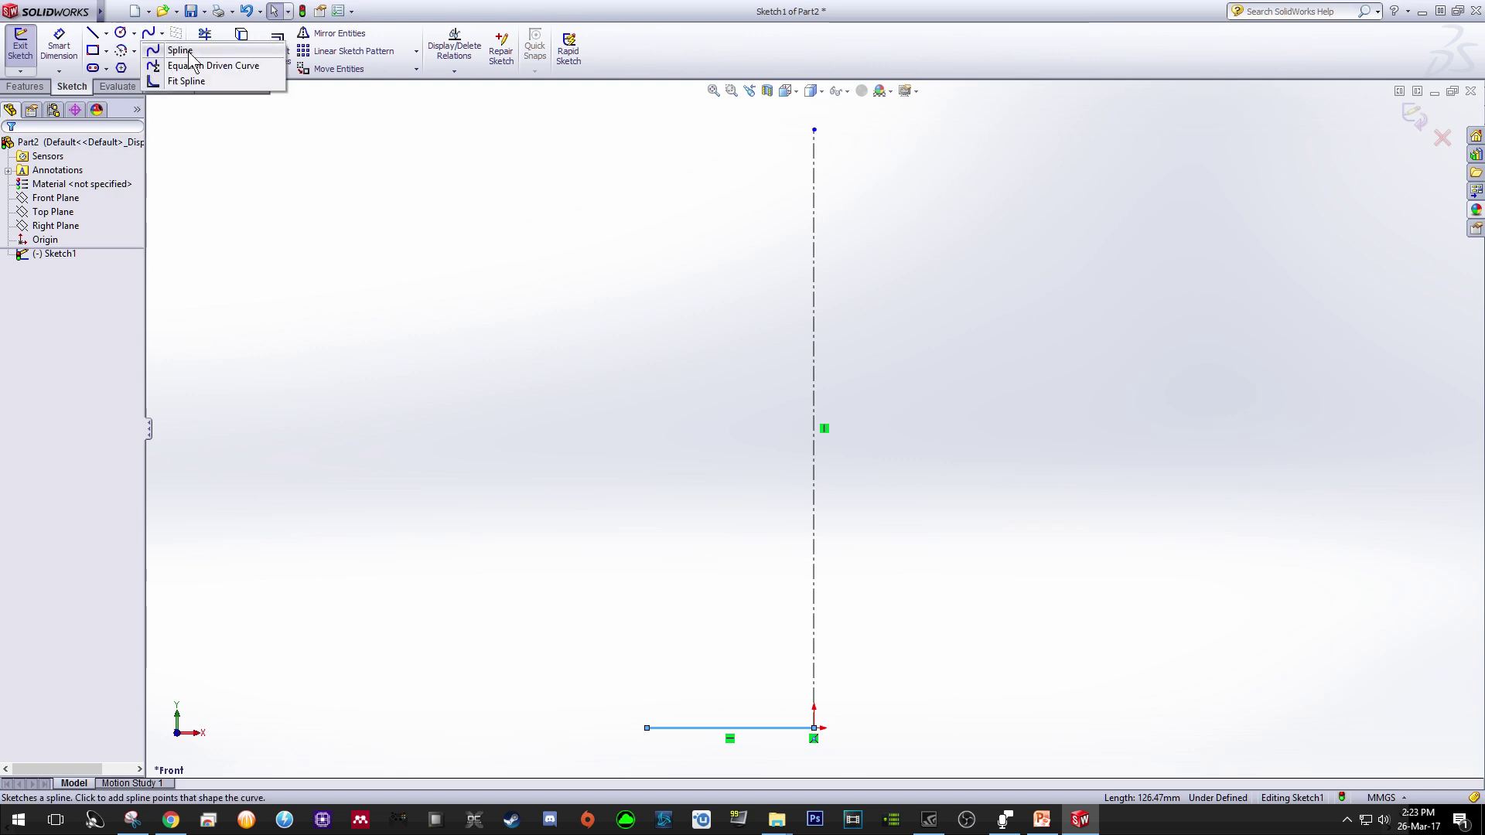
left_click(190, 52)
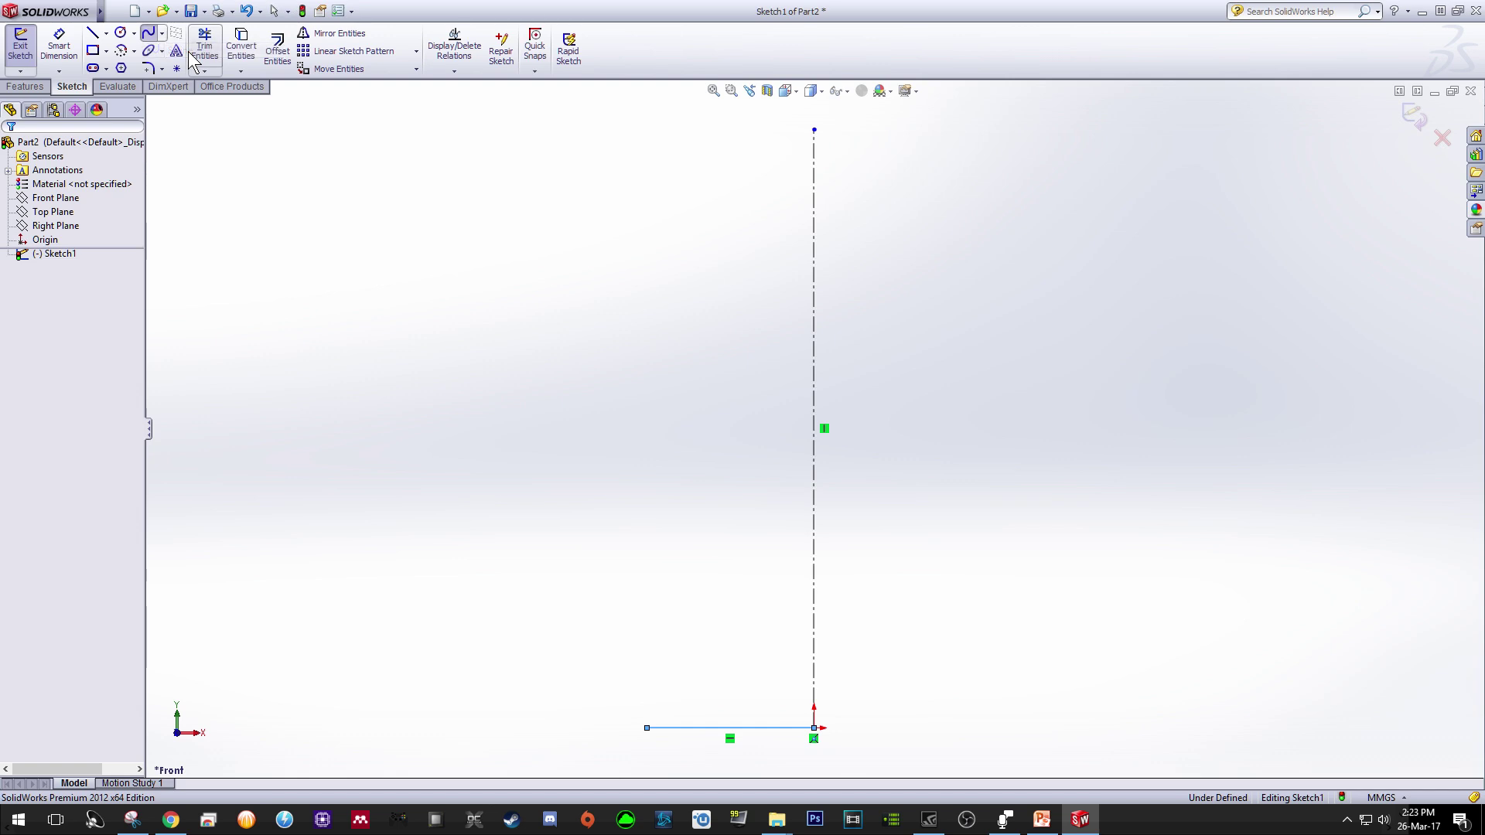
Draw a three-point spline rising from the base line's left end as the stem side.
left_click(648, 728)
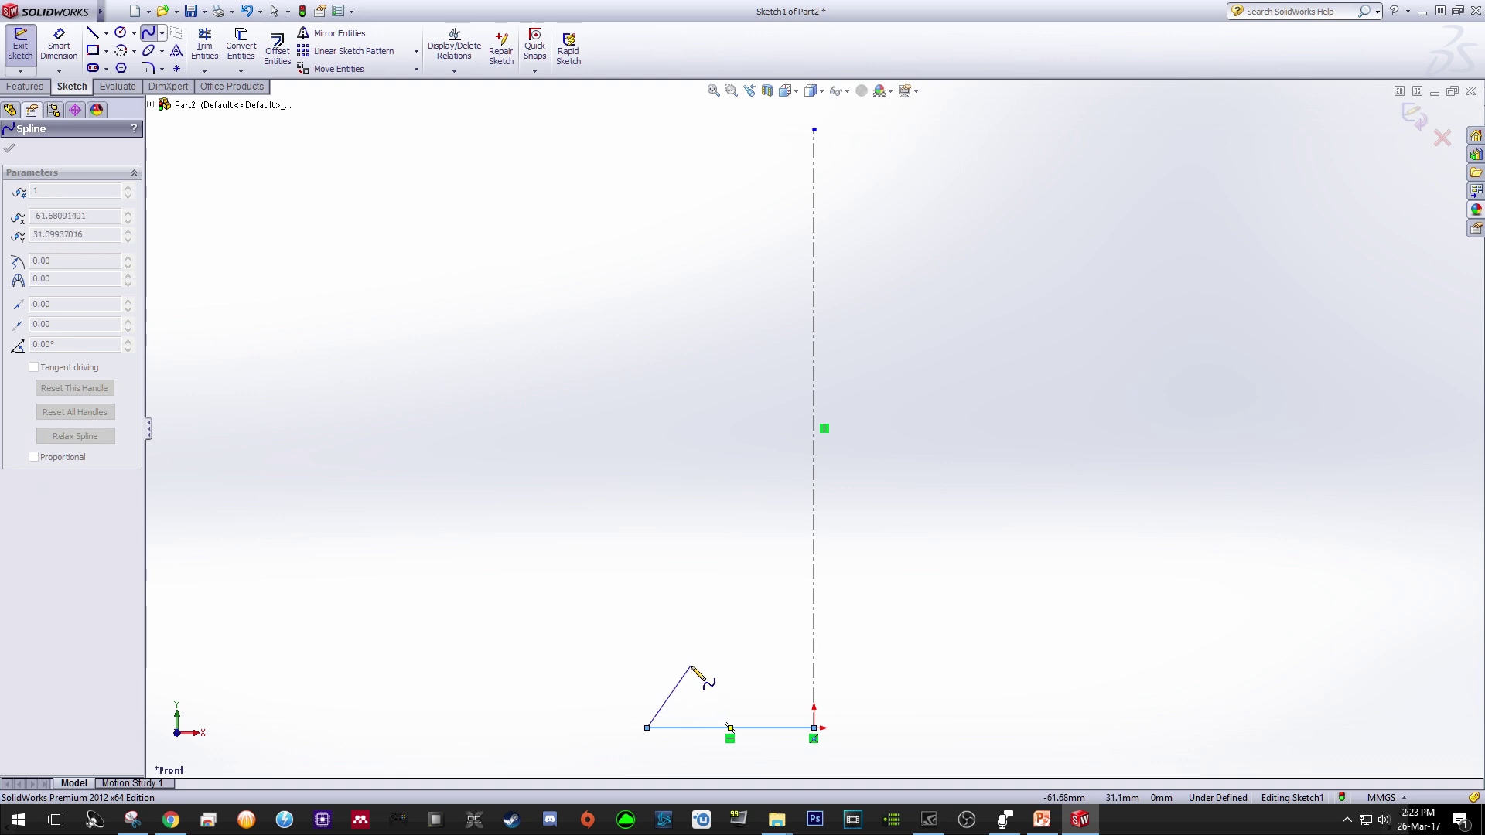
left_click(689, 664)
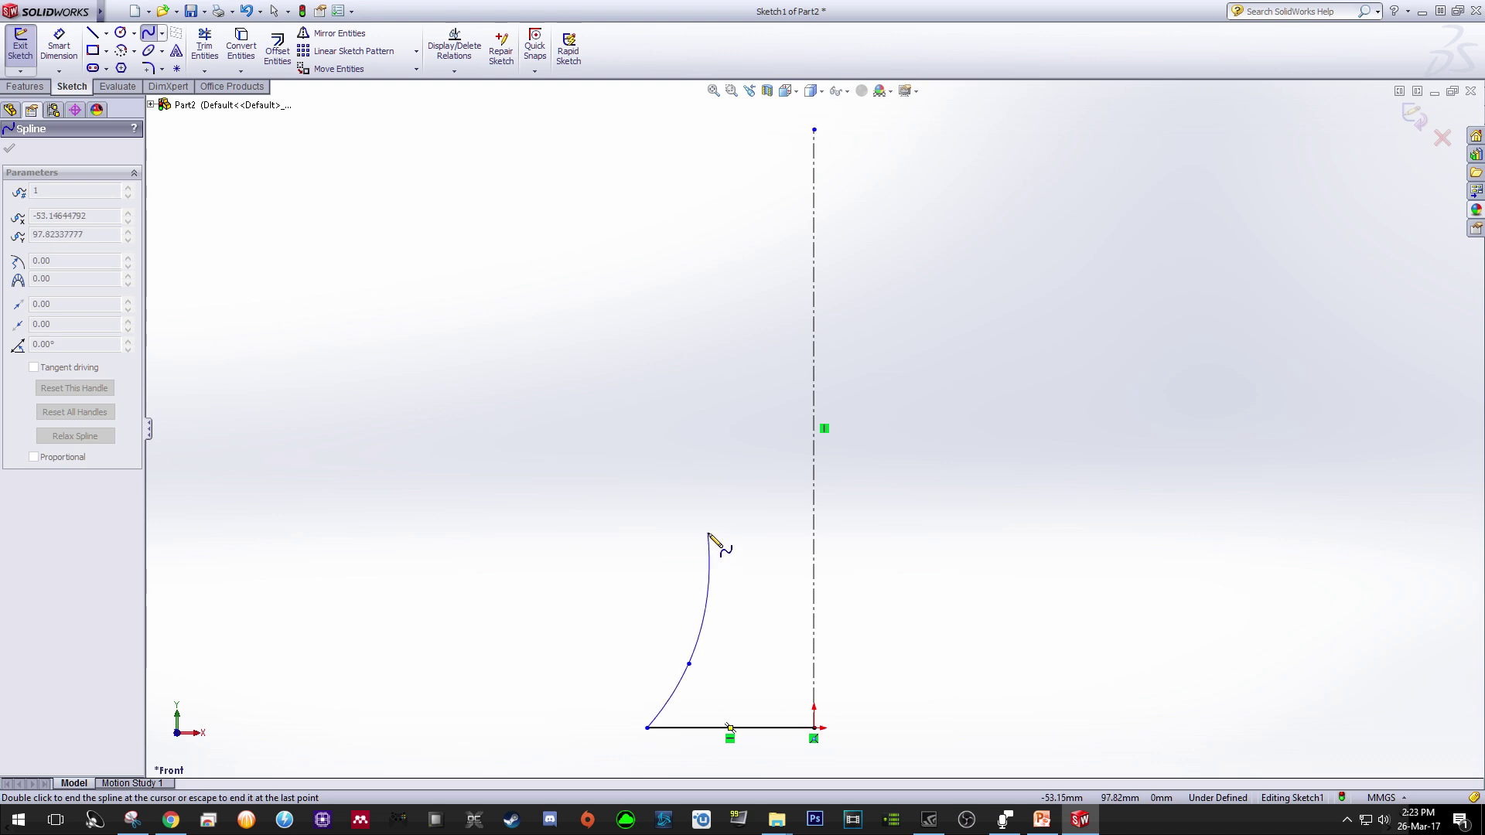
left_click(709, 533)
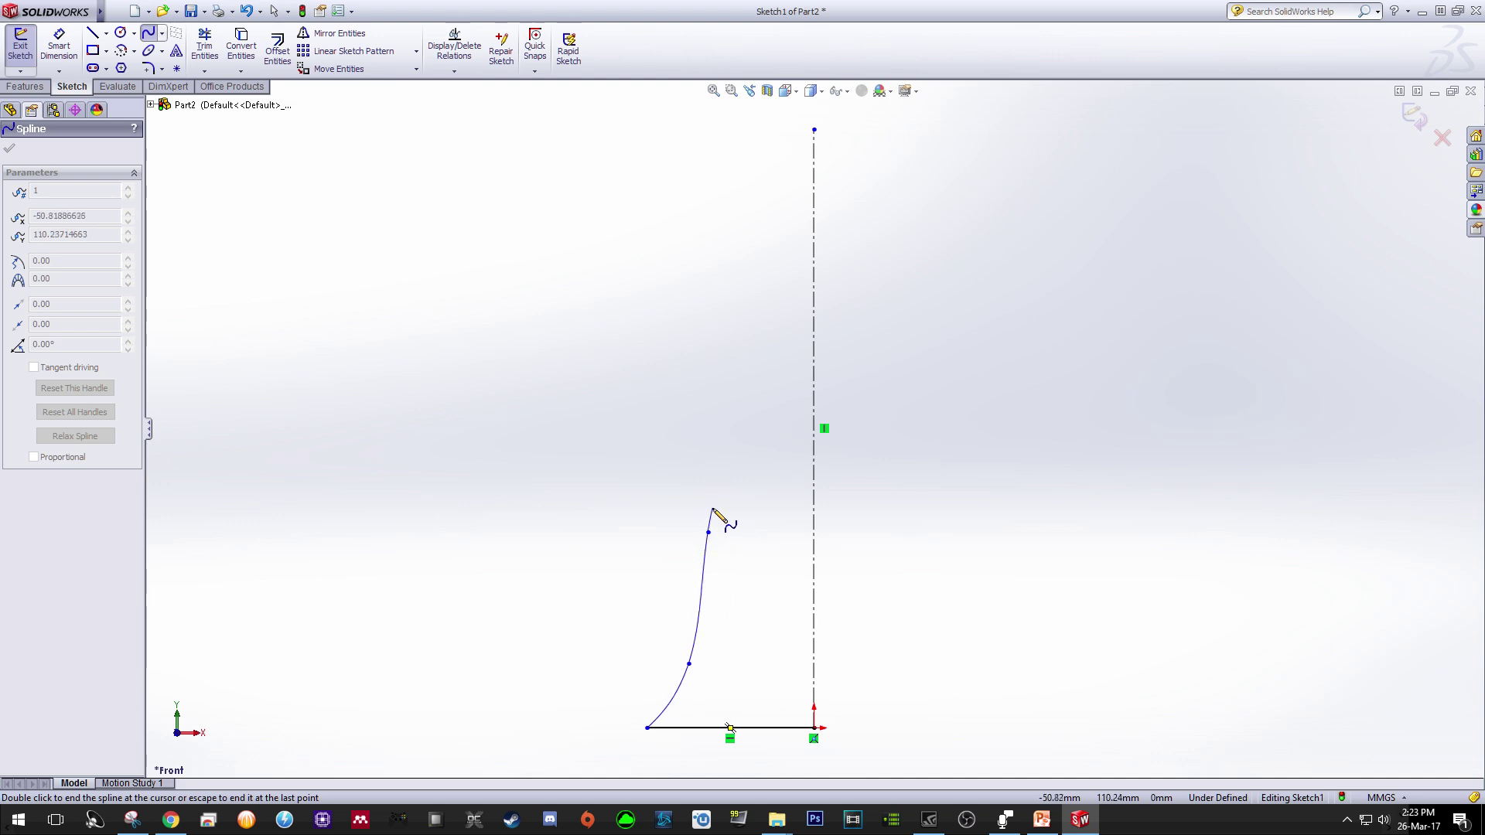
key("Escape")
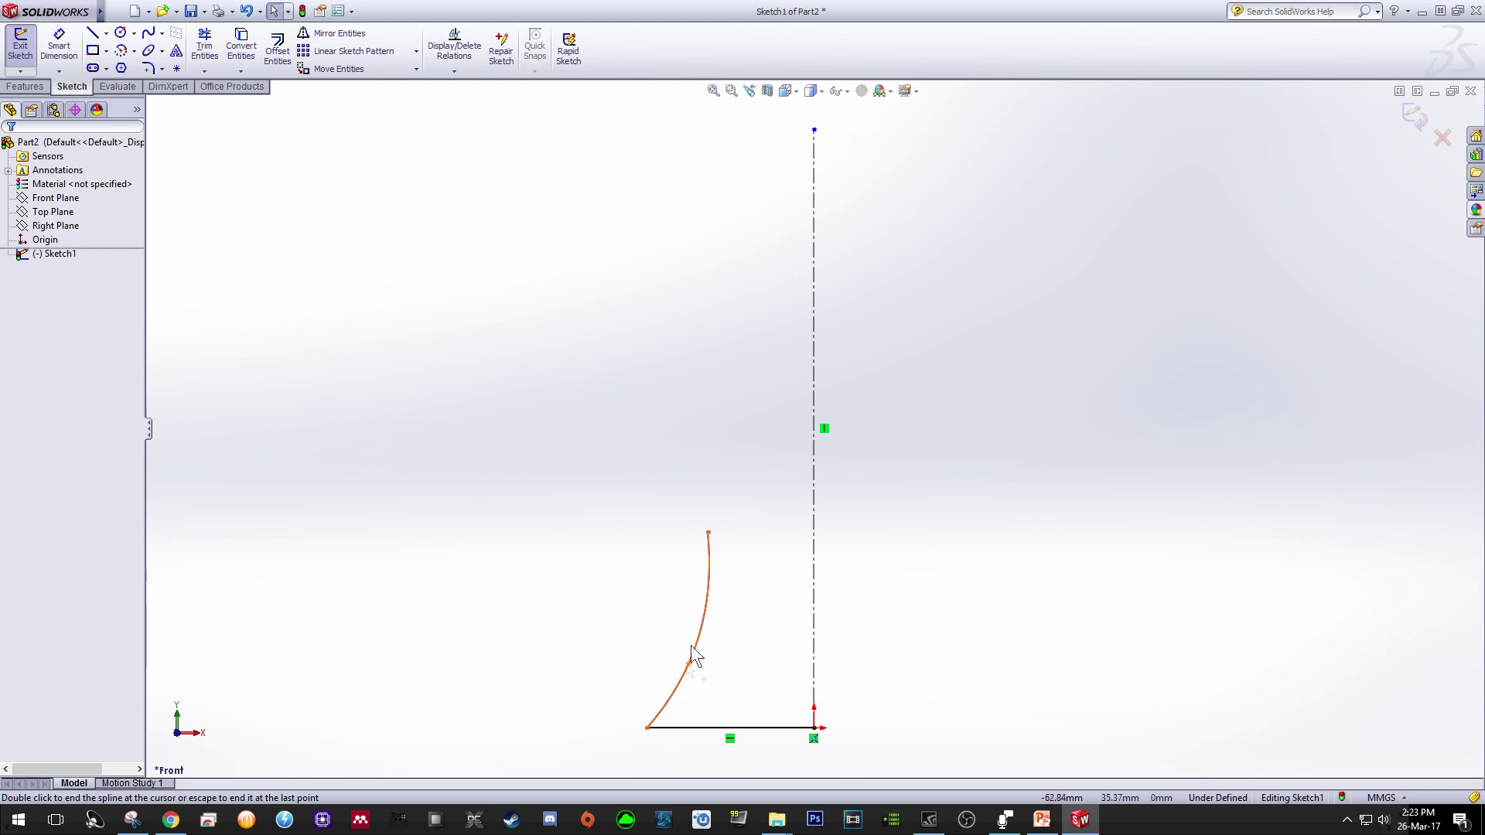
left_click(148, 32)
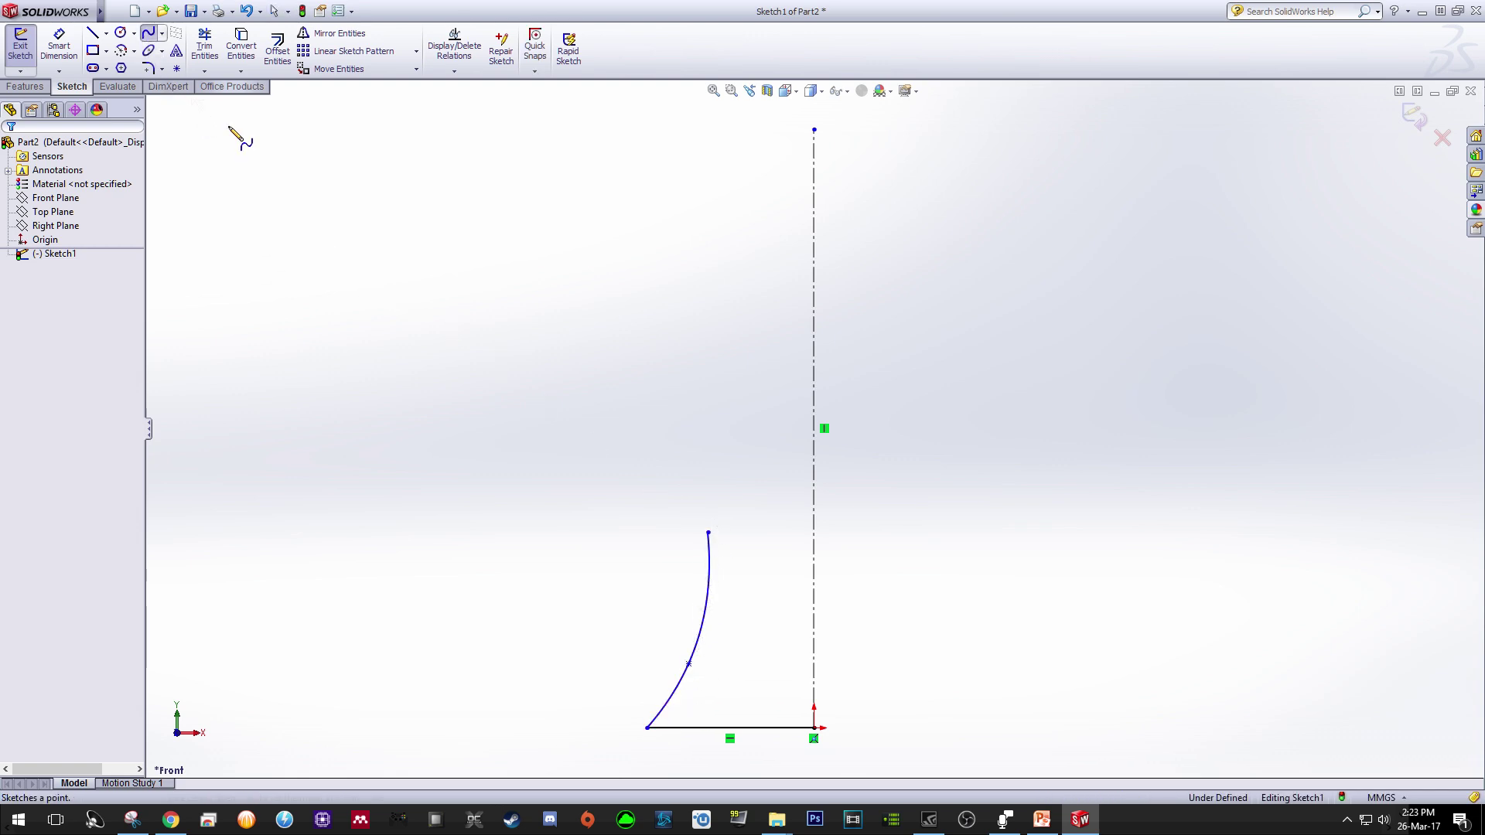
Draw a spline from the stem top, bulging left, ending on the centreline's top.
left_click(708, 533)
left_click(585, 569)
left_click(465, 470)
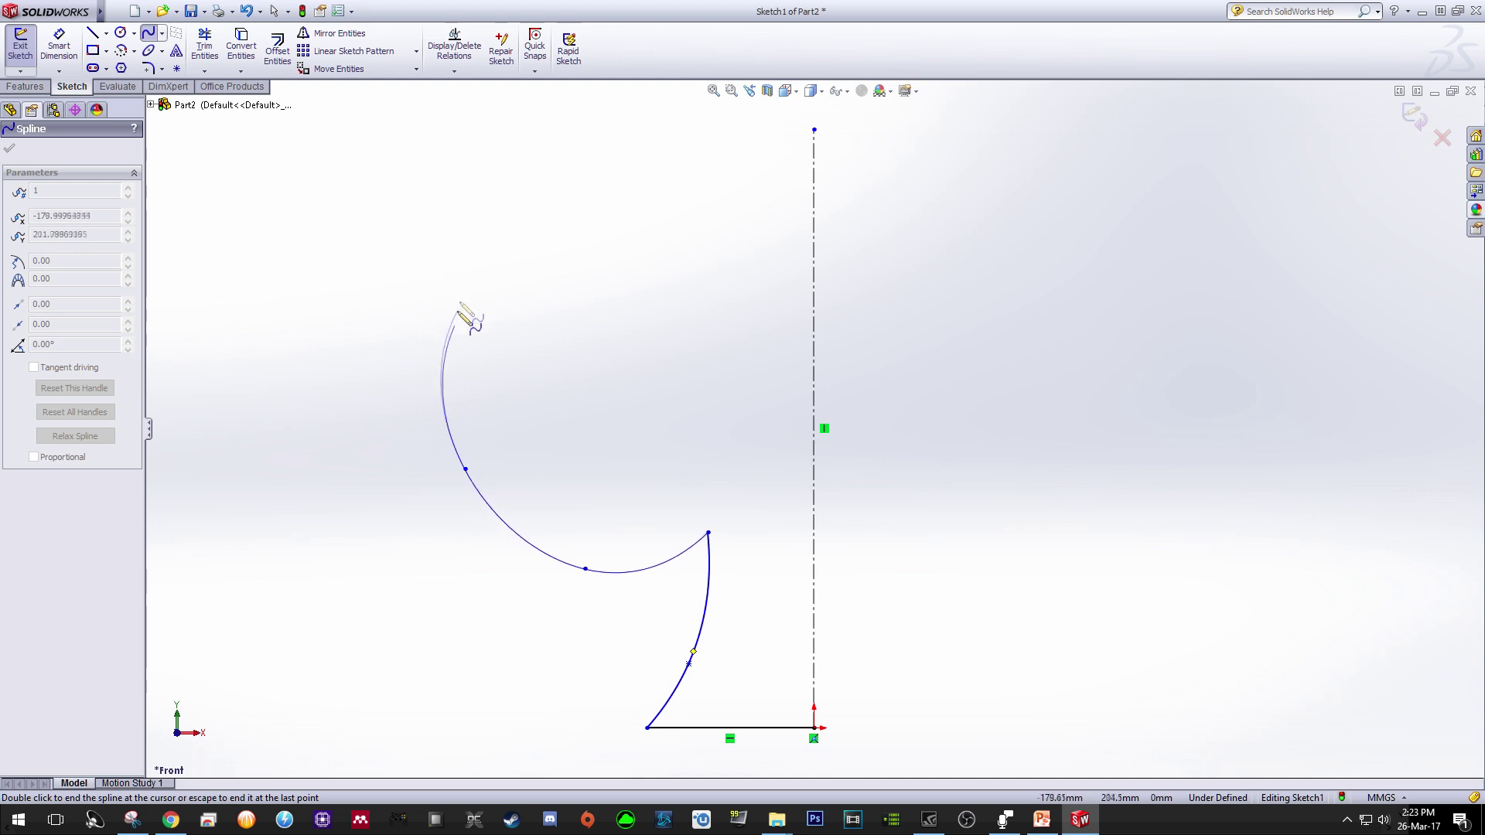
left_click(451, 337)
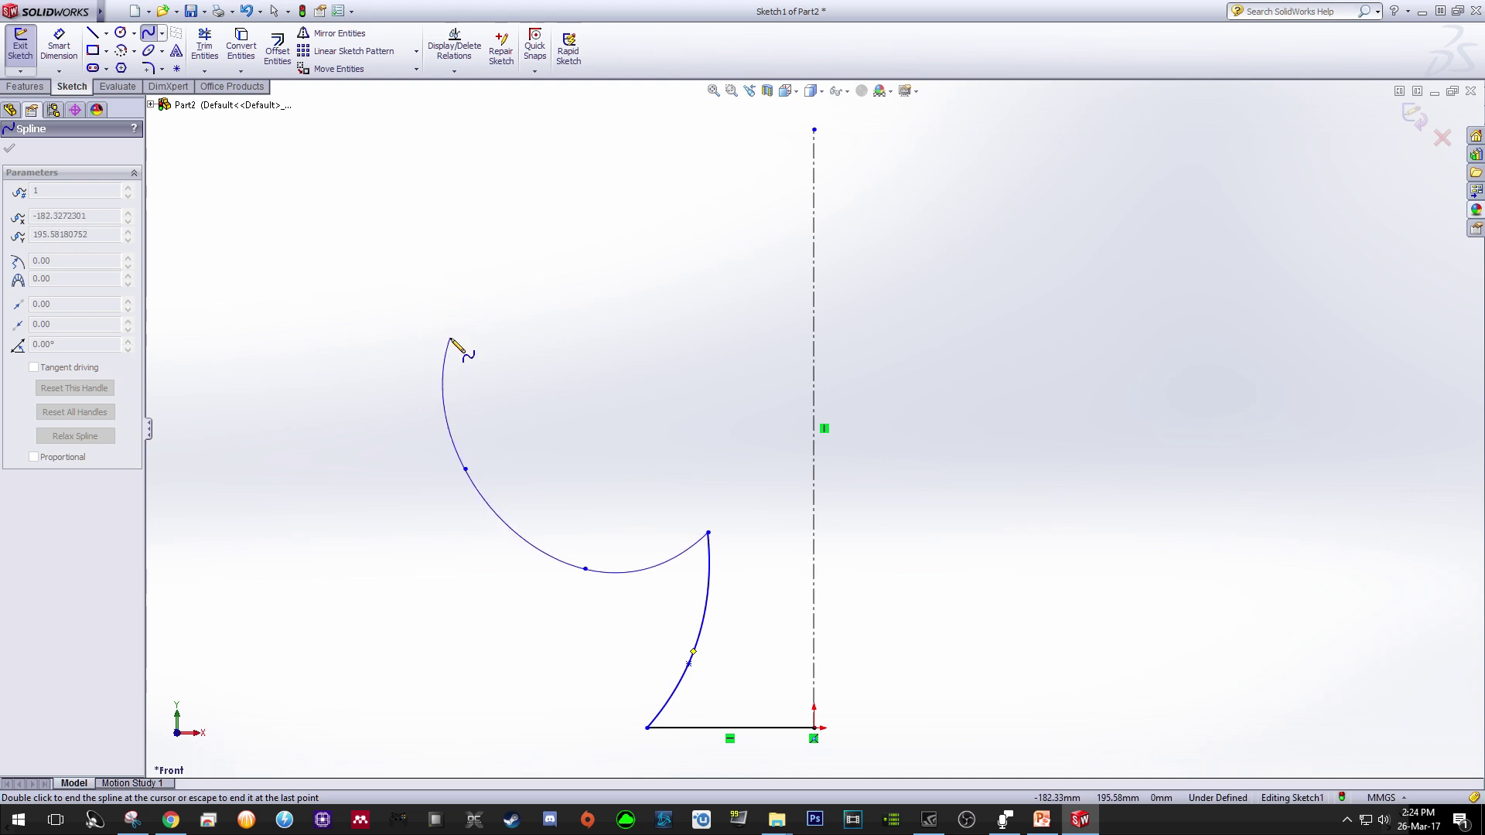
left_click(595, 160)
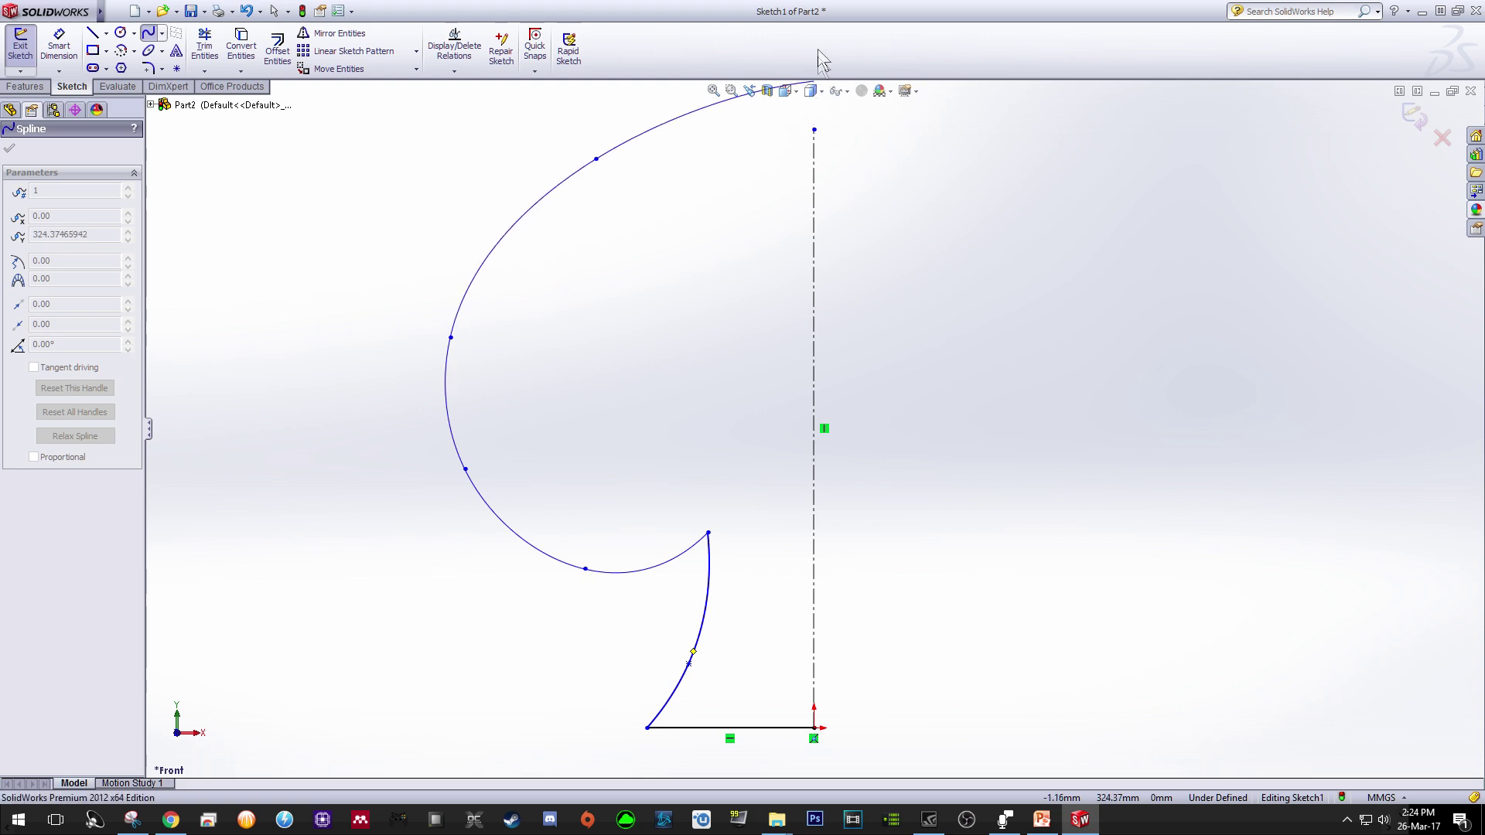
left_click(814, 130)
Move the lobe spline's tip higher up the centreline and finish the curve.
mouse_move(813, 130)
left_mouse_down()
mouse_move(823, 122)
mouse_move(712, 100)
mouse_move(816, 112)
mouse_move(816, 155)
left_mouse_up()
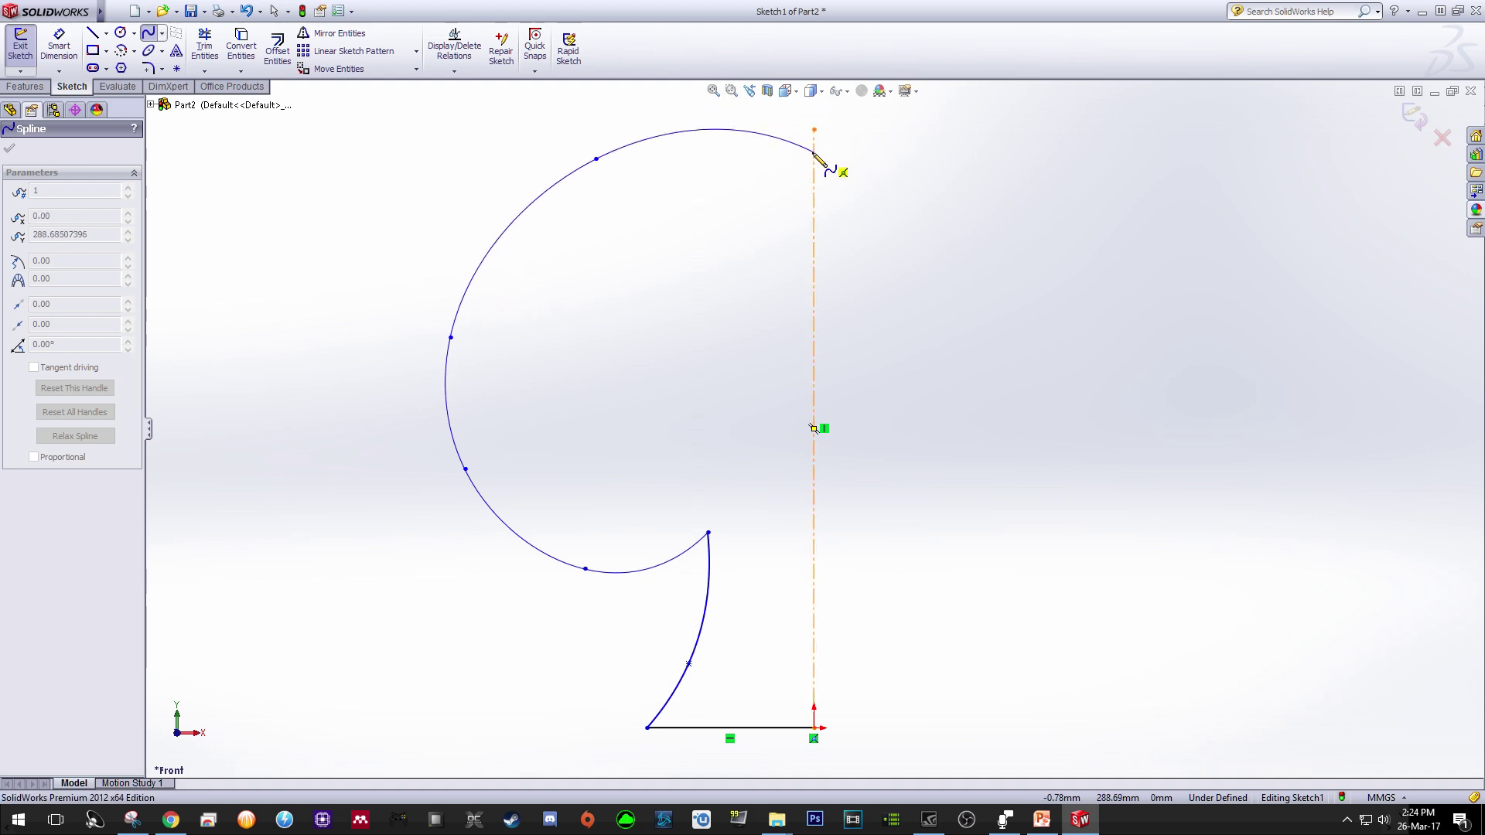
scroll(816, 160, "down", 1)
scroll(819, 160, "up", 2)
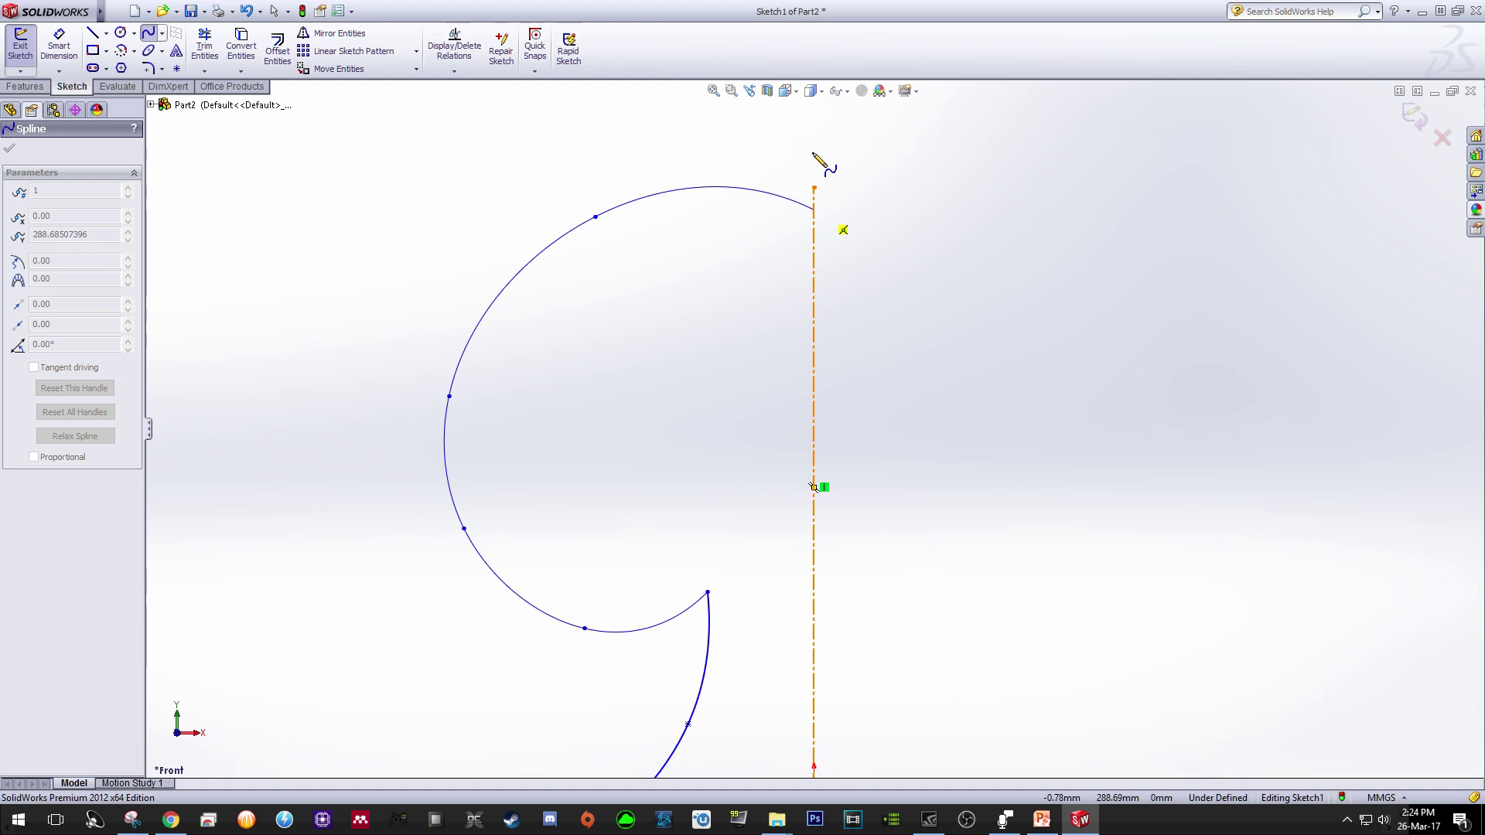
mouse_move(814, 232)
left_mouse_down()
mouse_move(822, 116)
mouse_move(814, 168)
mouse_move(814, 152)
left_mouse_up()
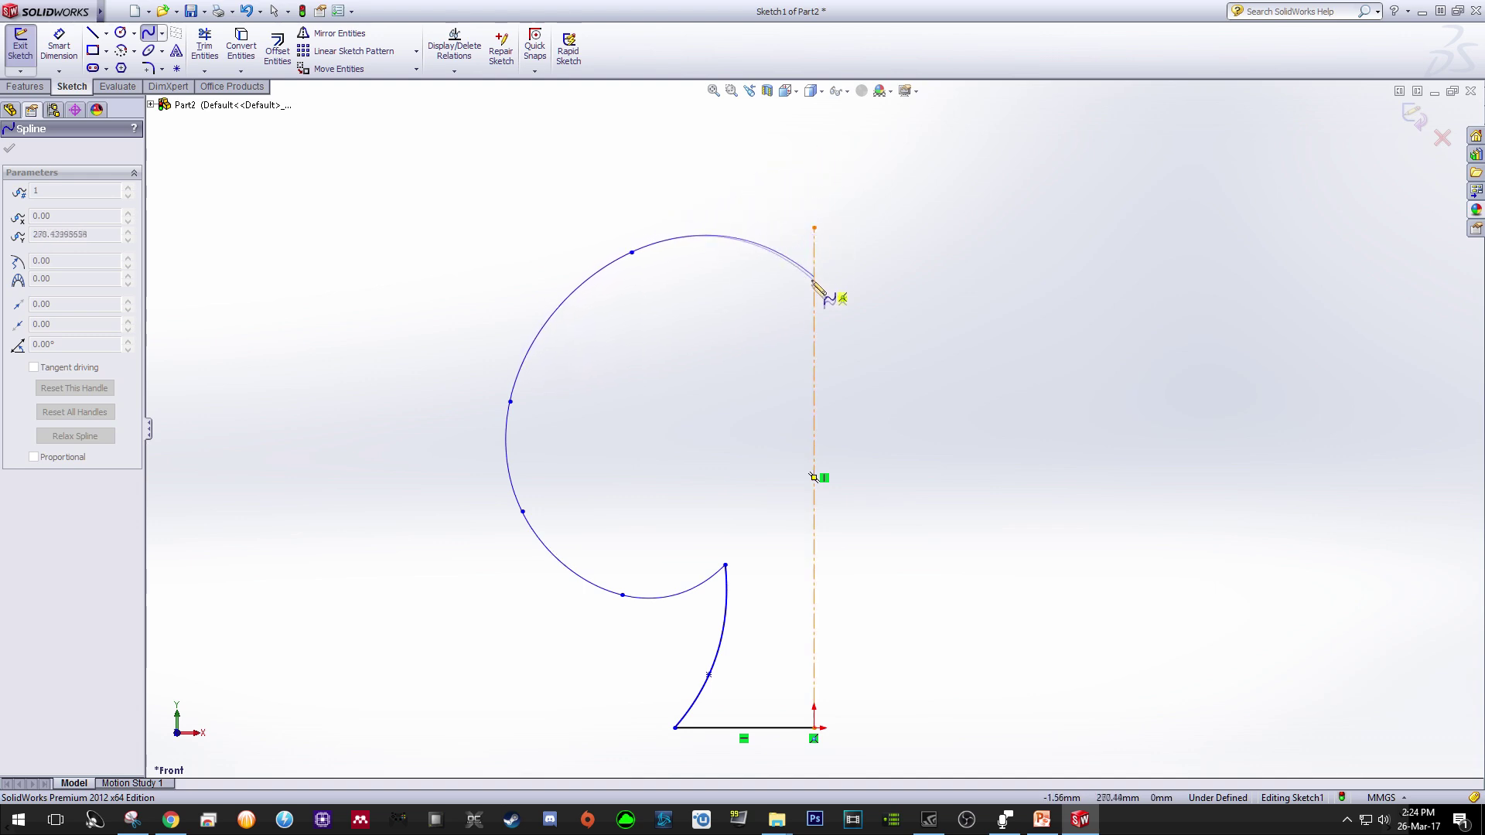
left_click(813, 153)
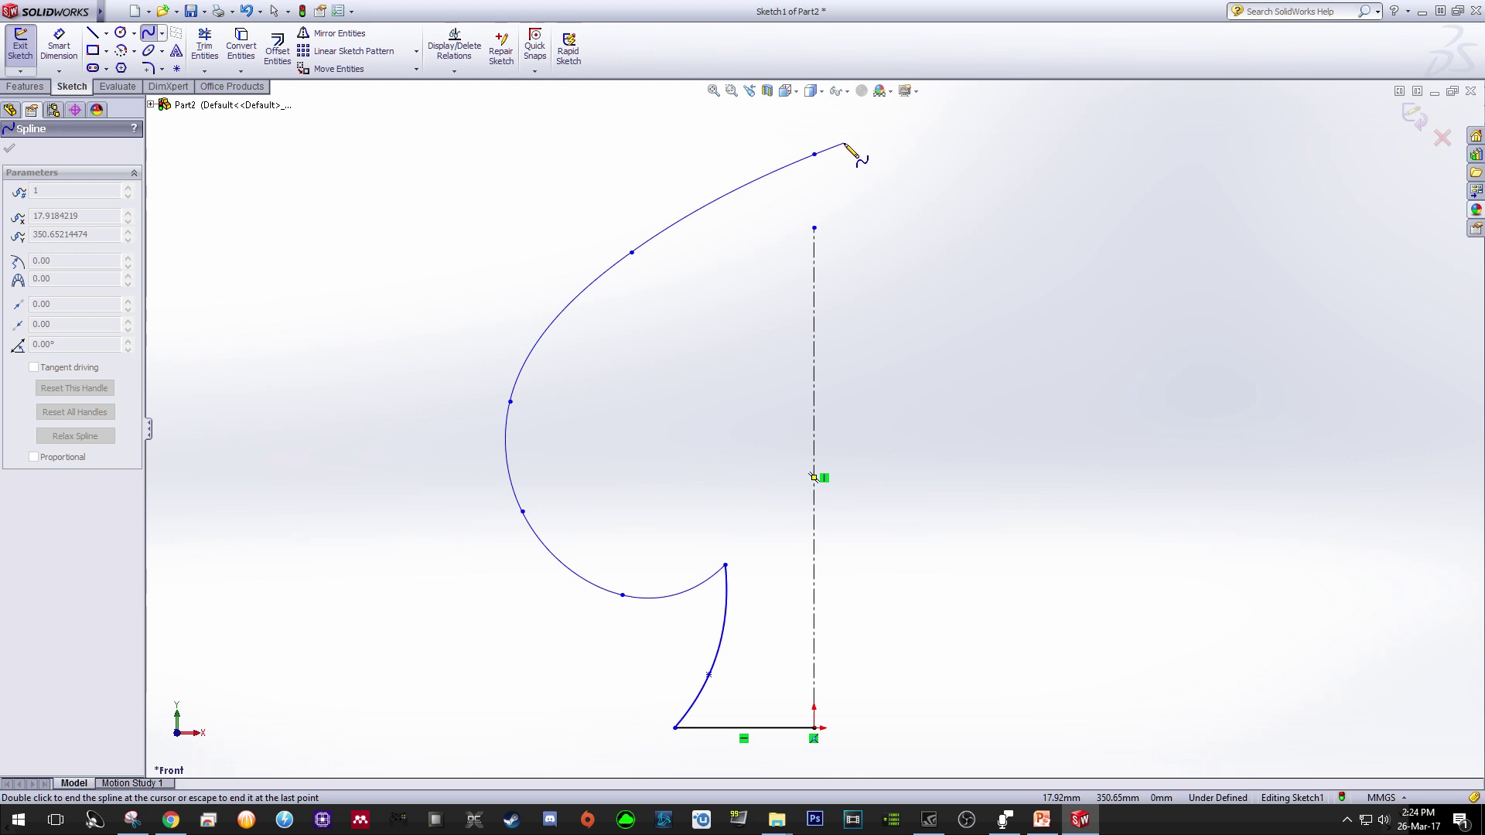
key("Escape")
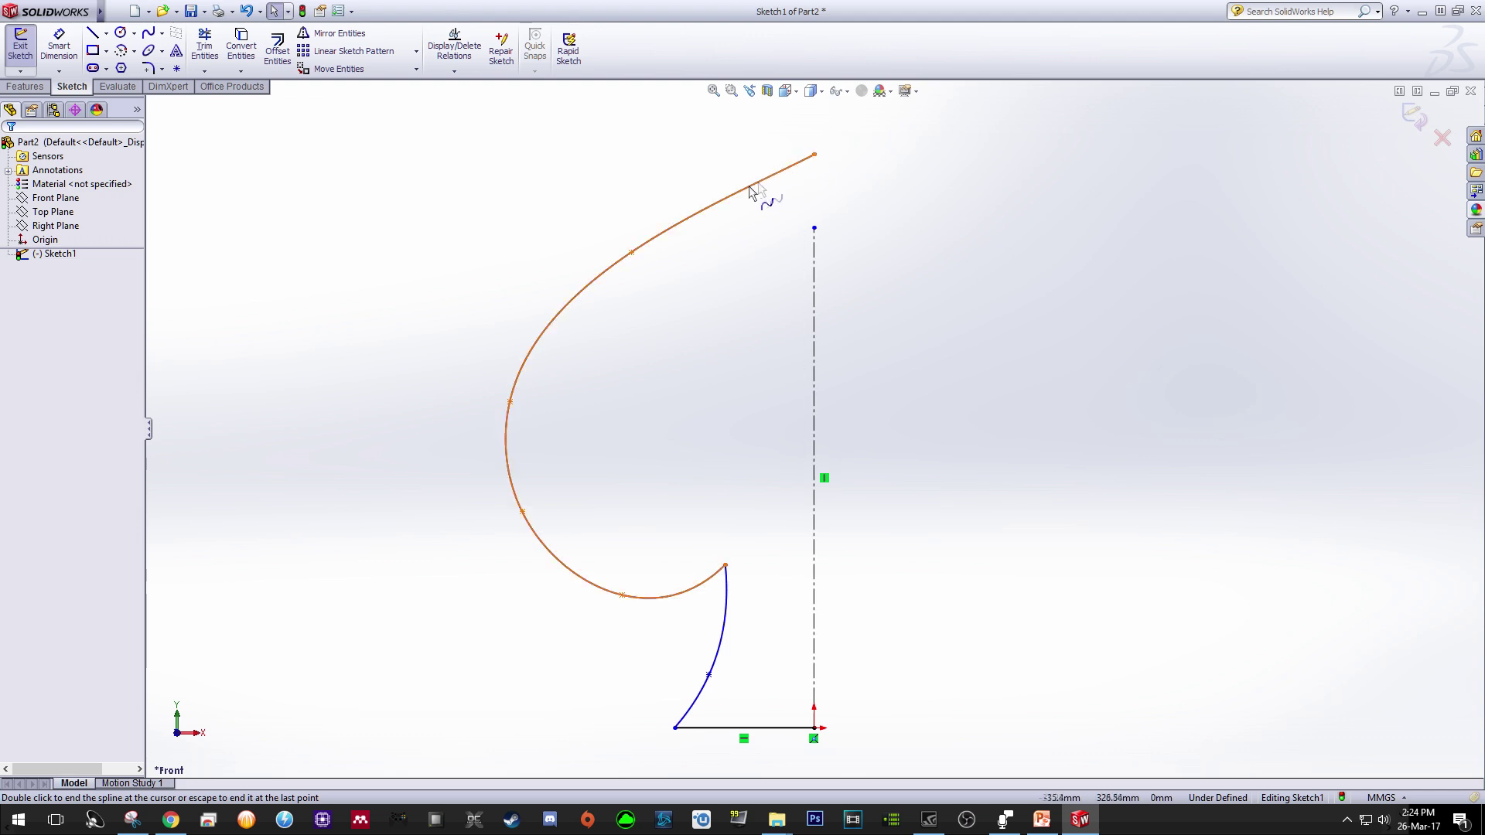
Set the vertical centreline length to 400 mm so it reaches the spade's top tip.
left_click(813, 281)
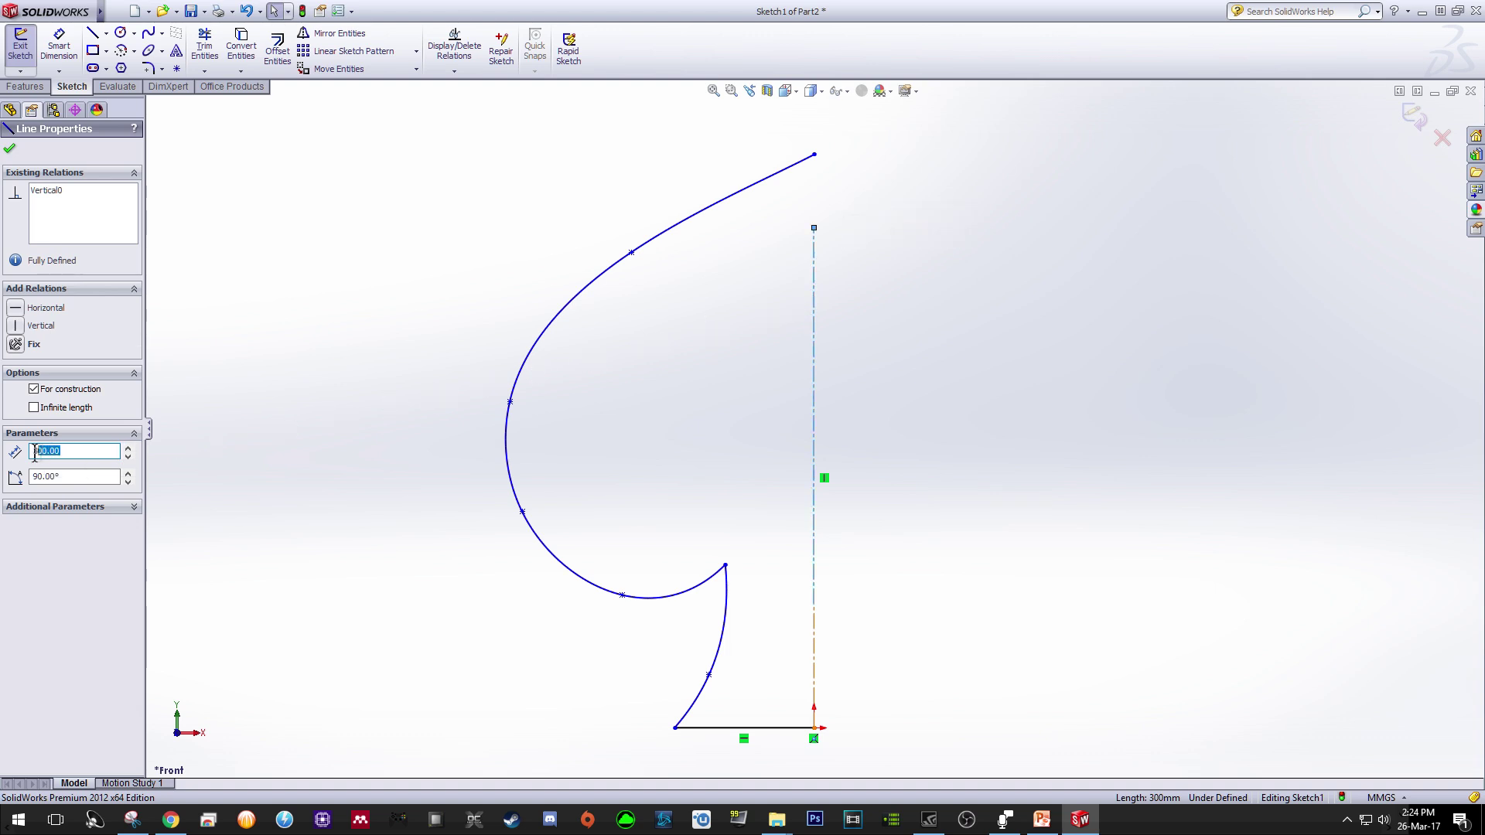
type("400")
key("Return")
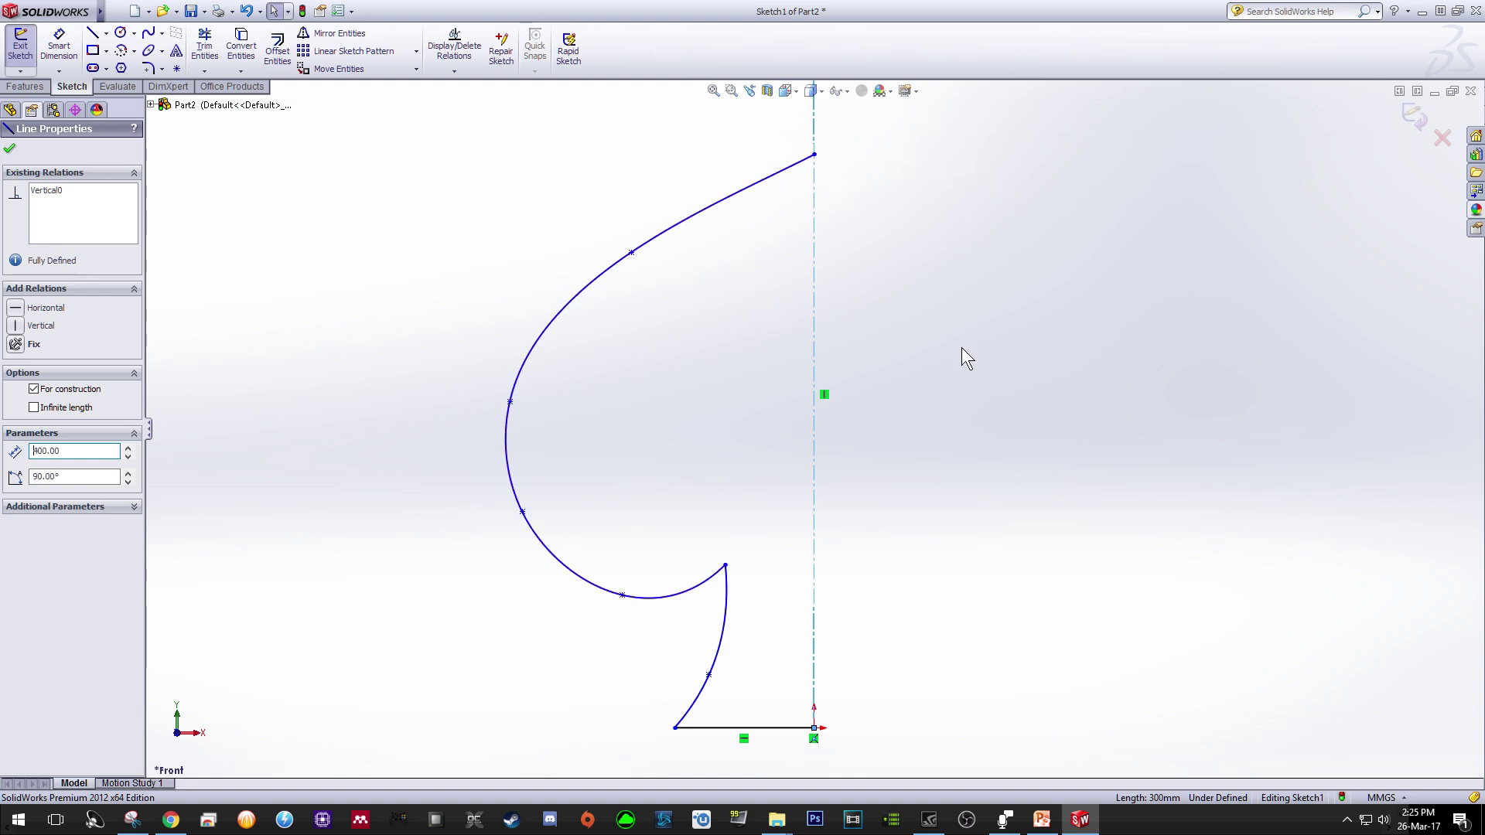
Mirror the lobe curve, stem curve and bottom line about the vertical centreline.
left_click(377, 34)
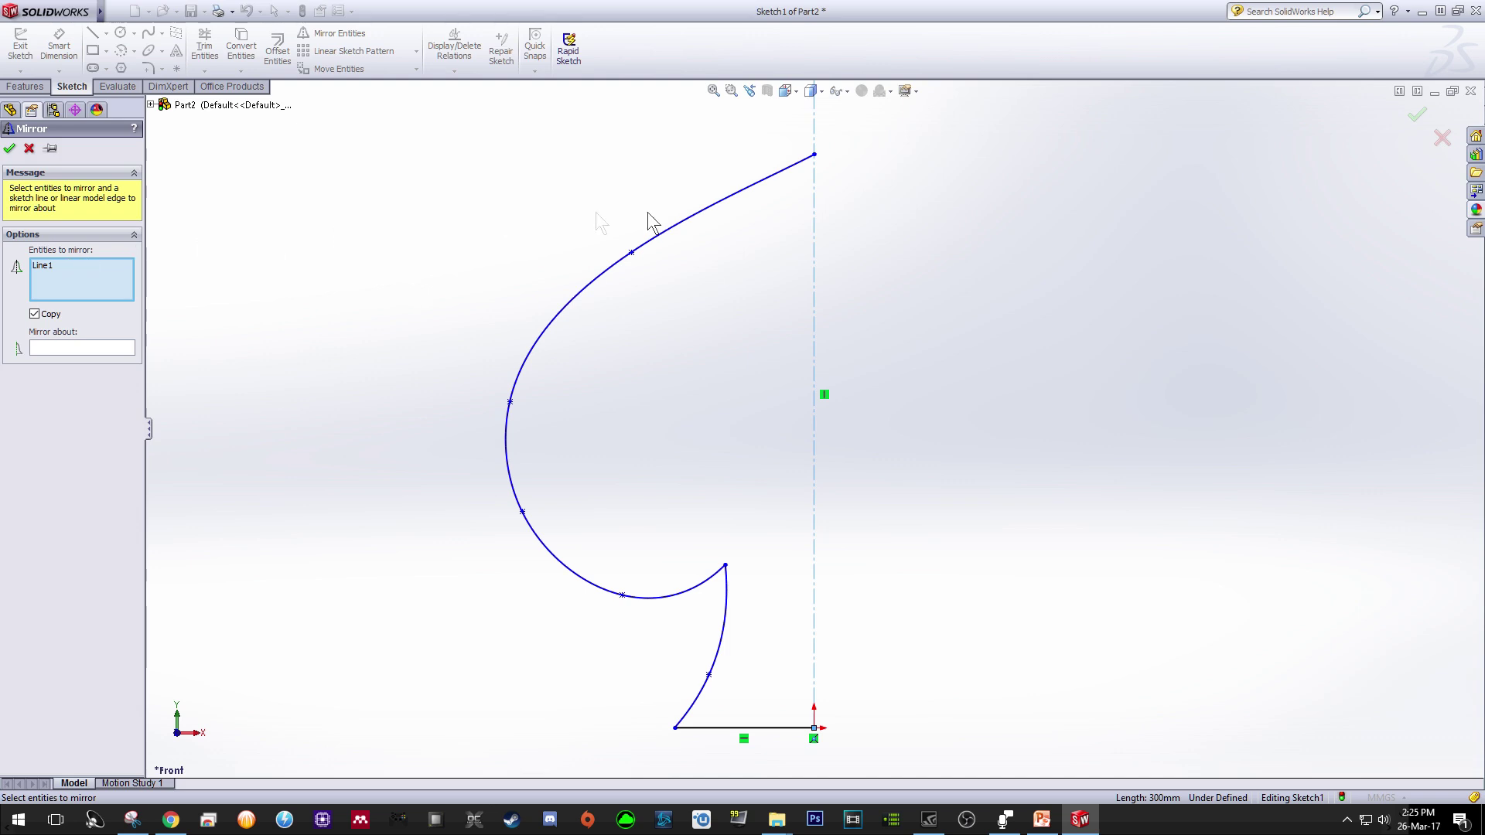
left_click(734, 207)
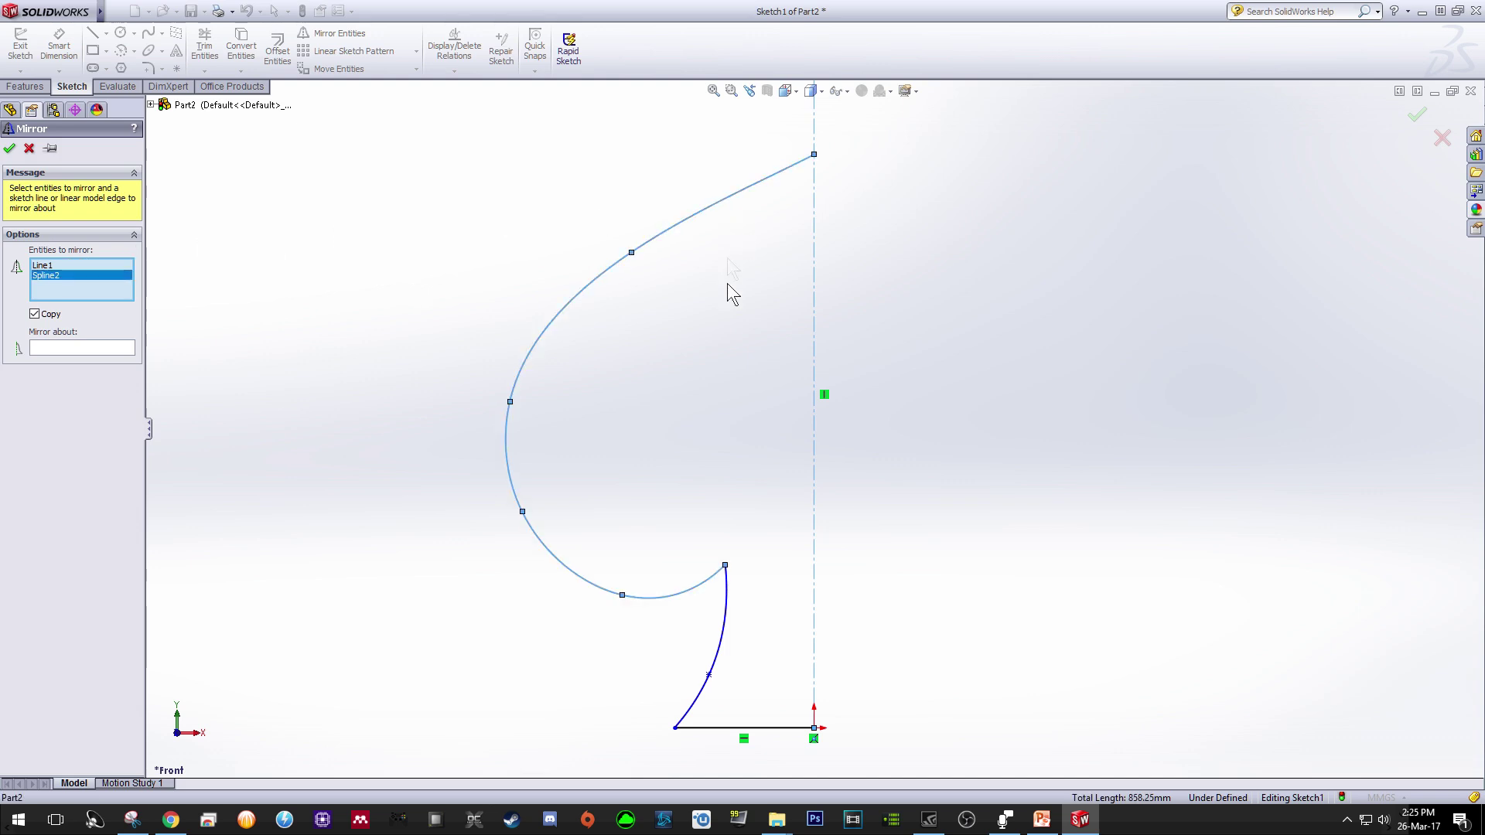
left_click(732, 579)
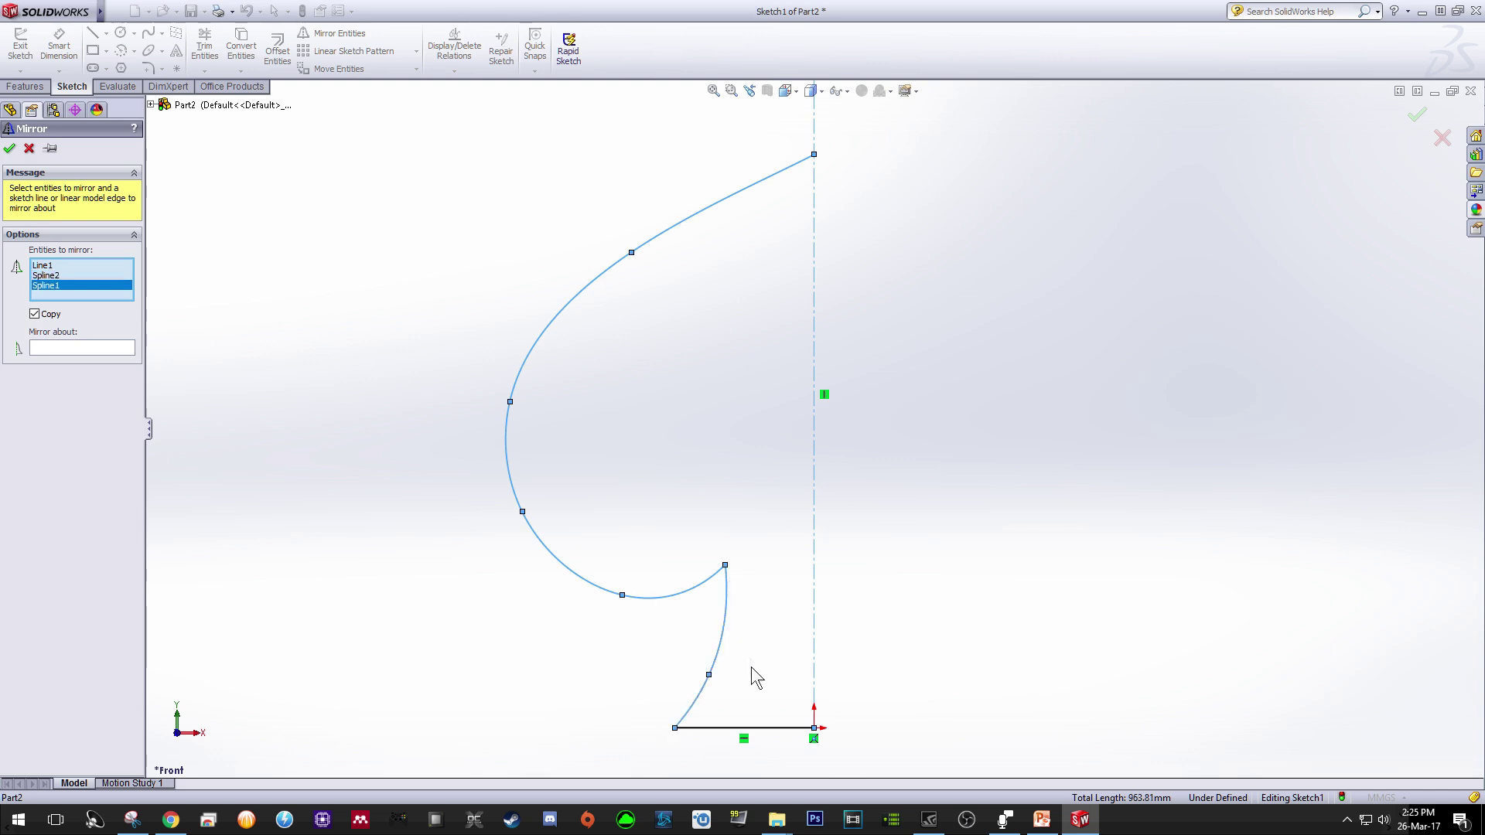
left_click(762, 729)
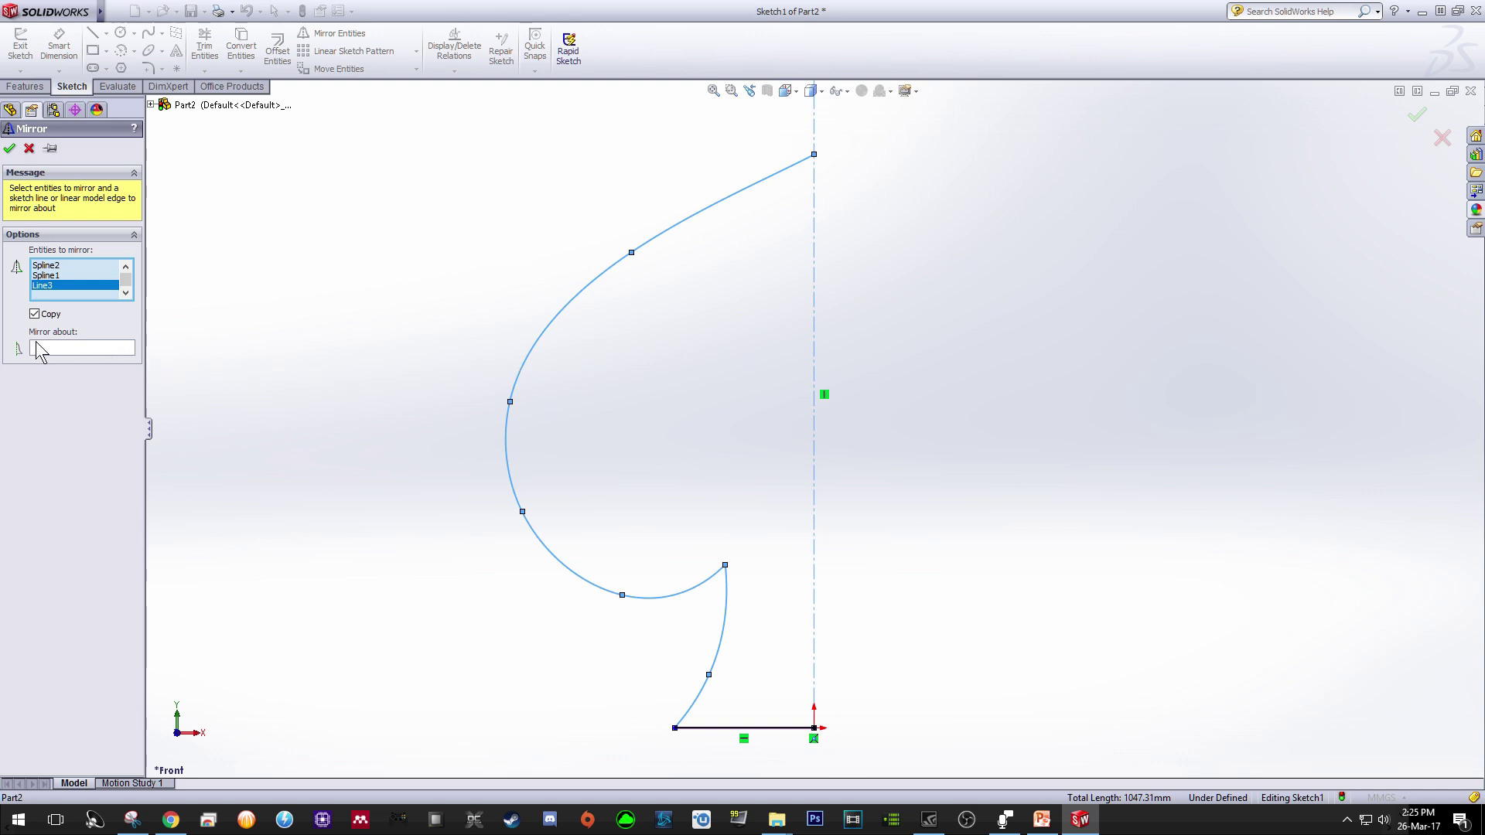
left_click(64, 346)
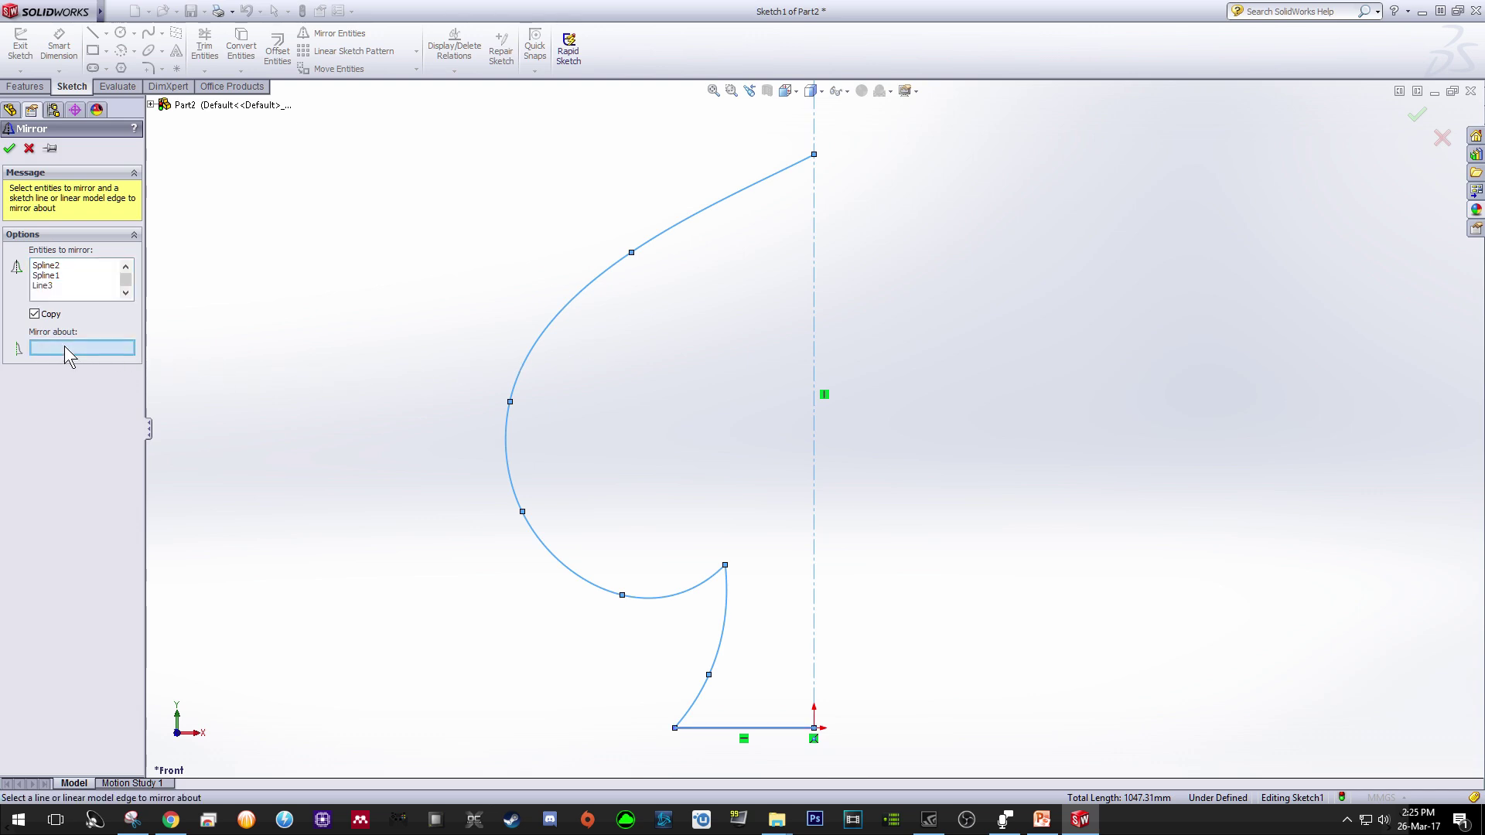
left_click(814, 309)
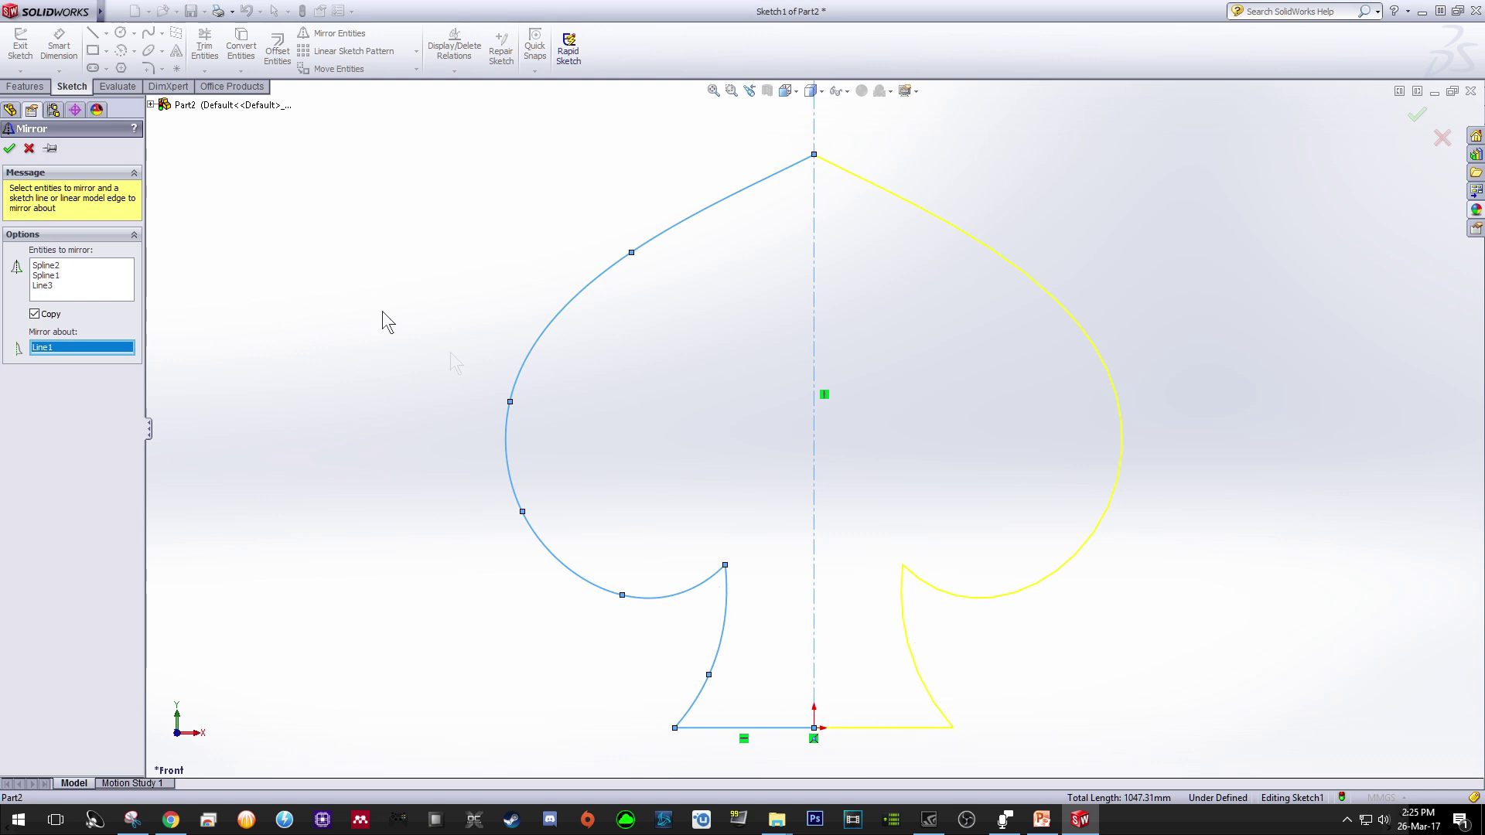
left_click(10, 149)
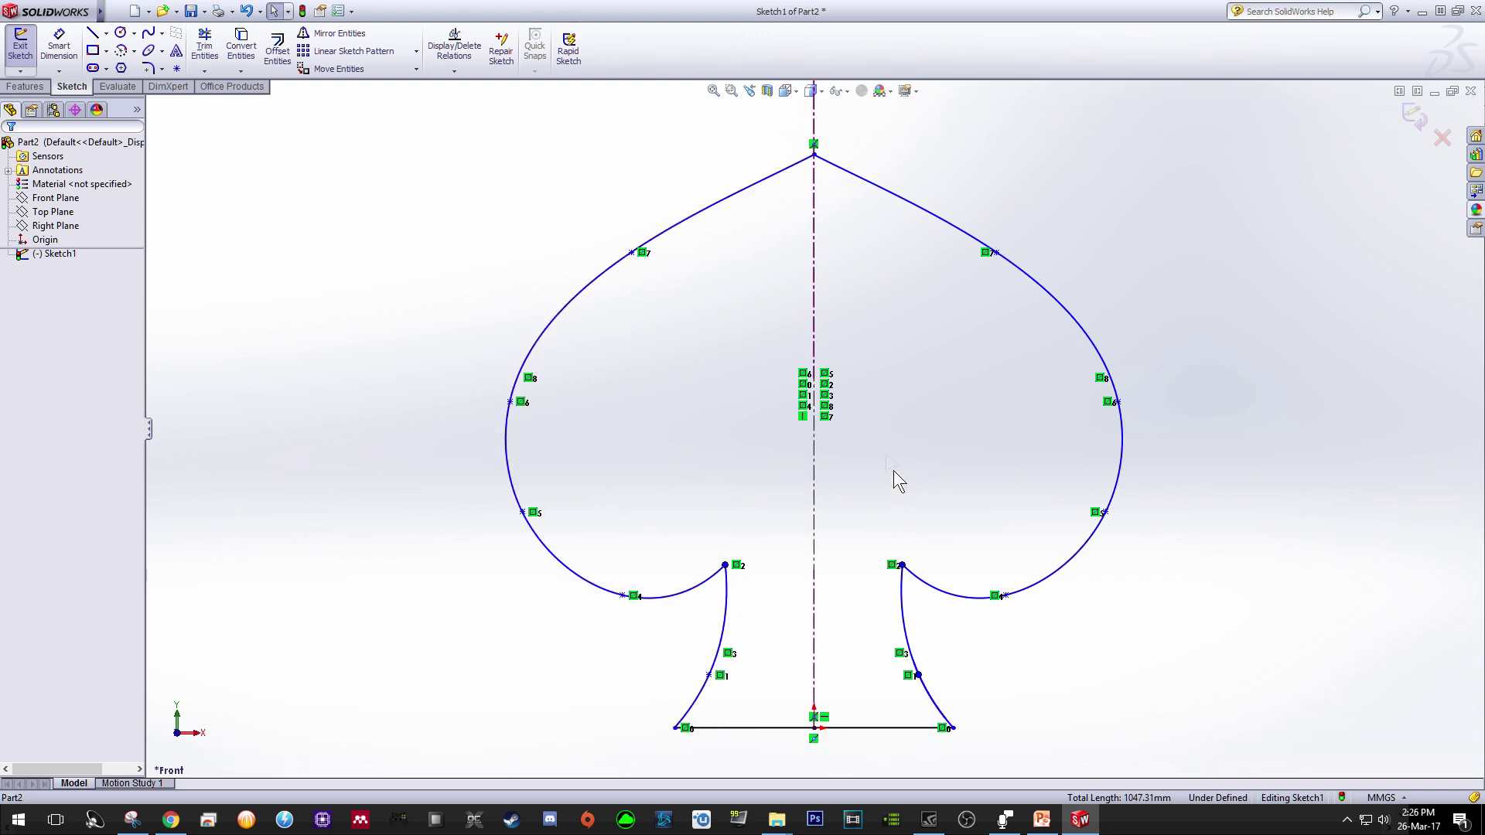
key("m")
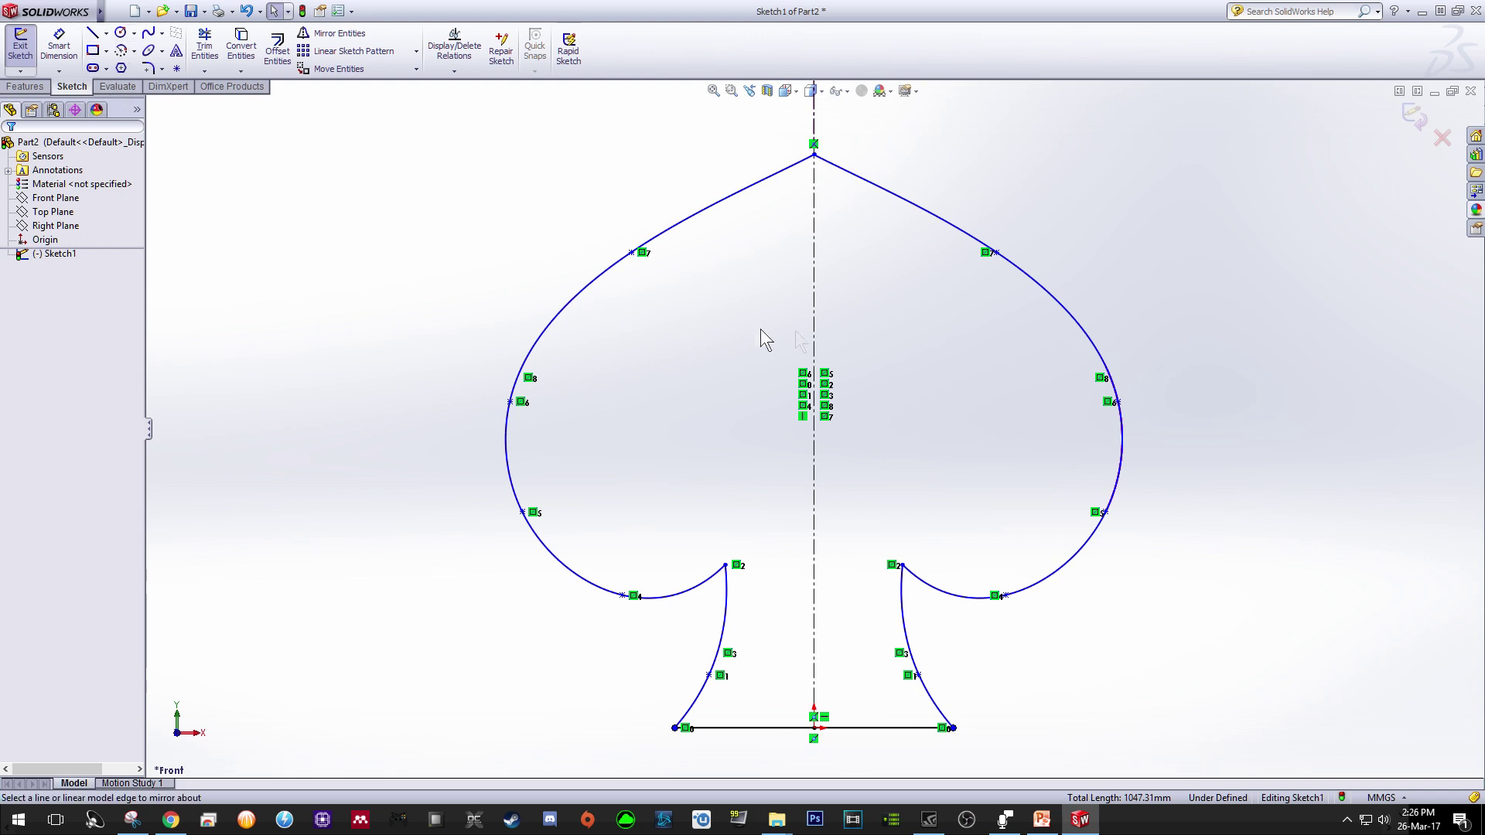
Draw two 25 mm radius circles in the spade's left lobe.
left_click(121, 33)
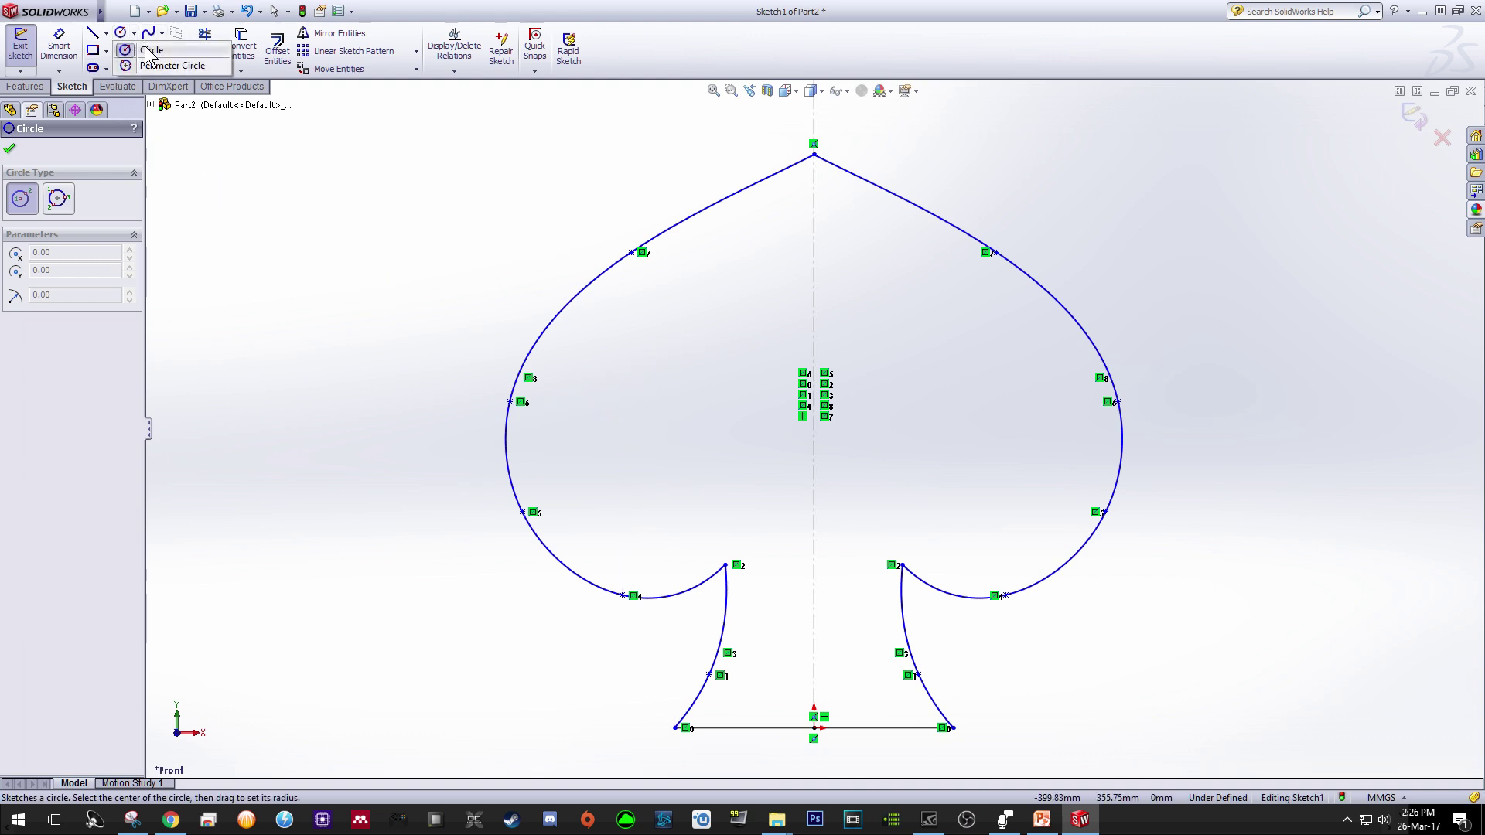
left_click(121, 35)
left_click(120, 34)
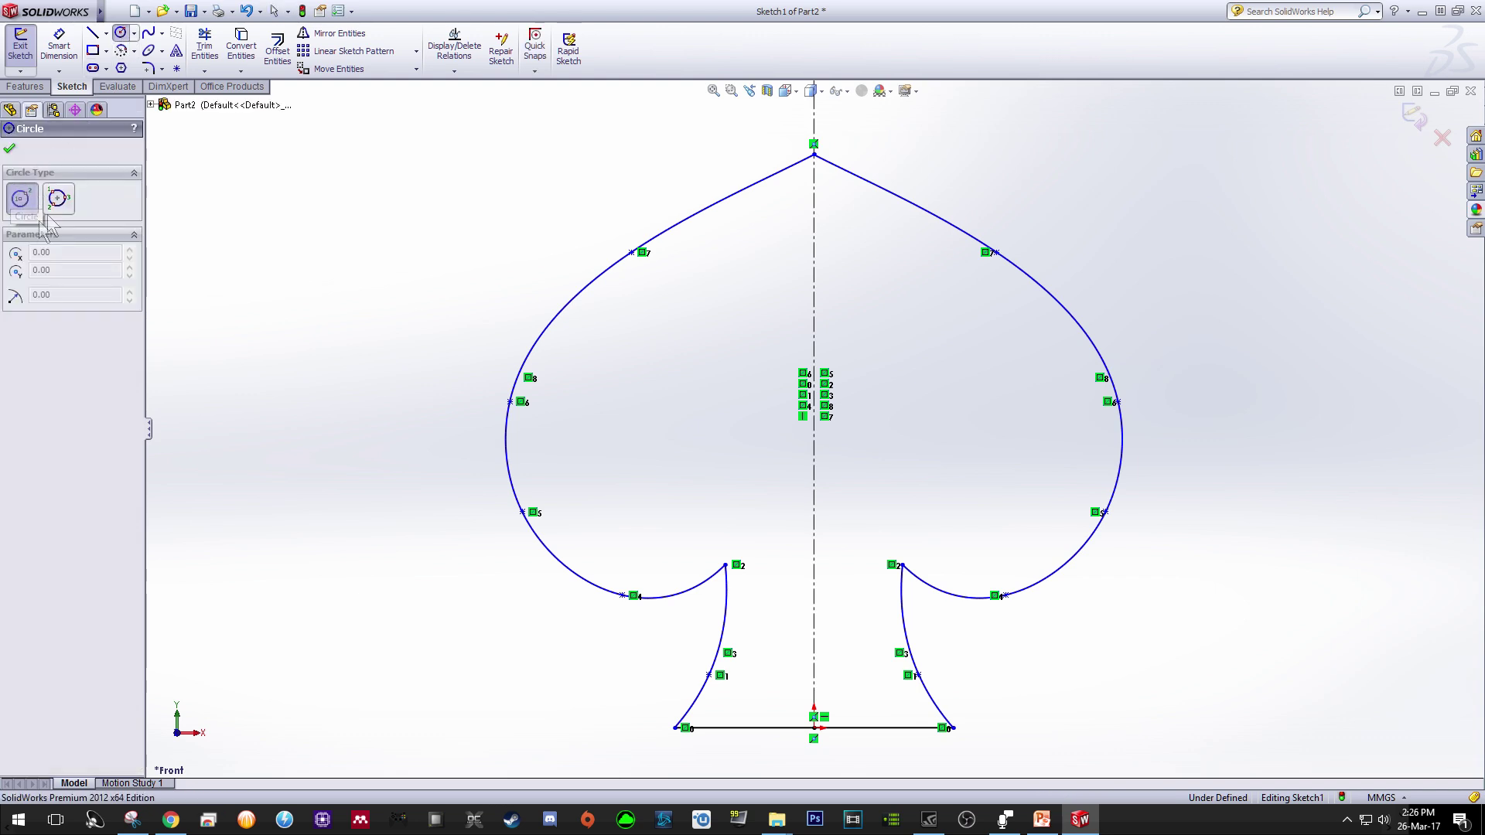
left_click(589, 482)
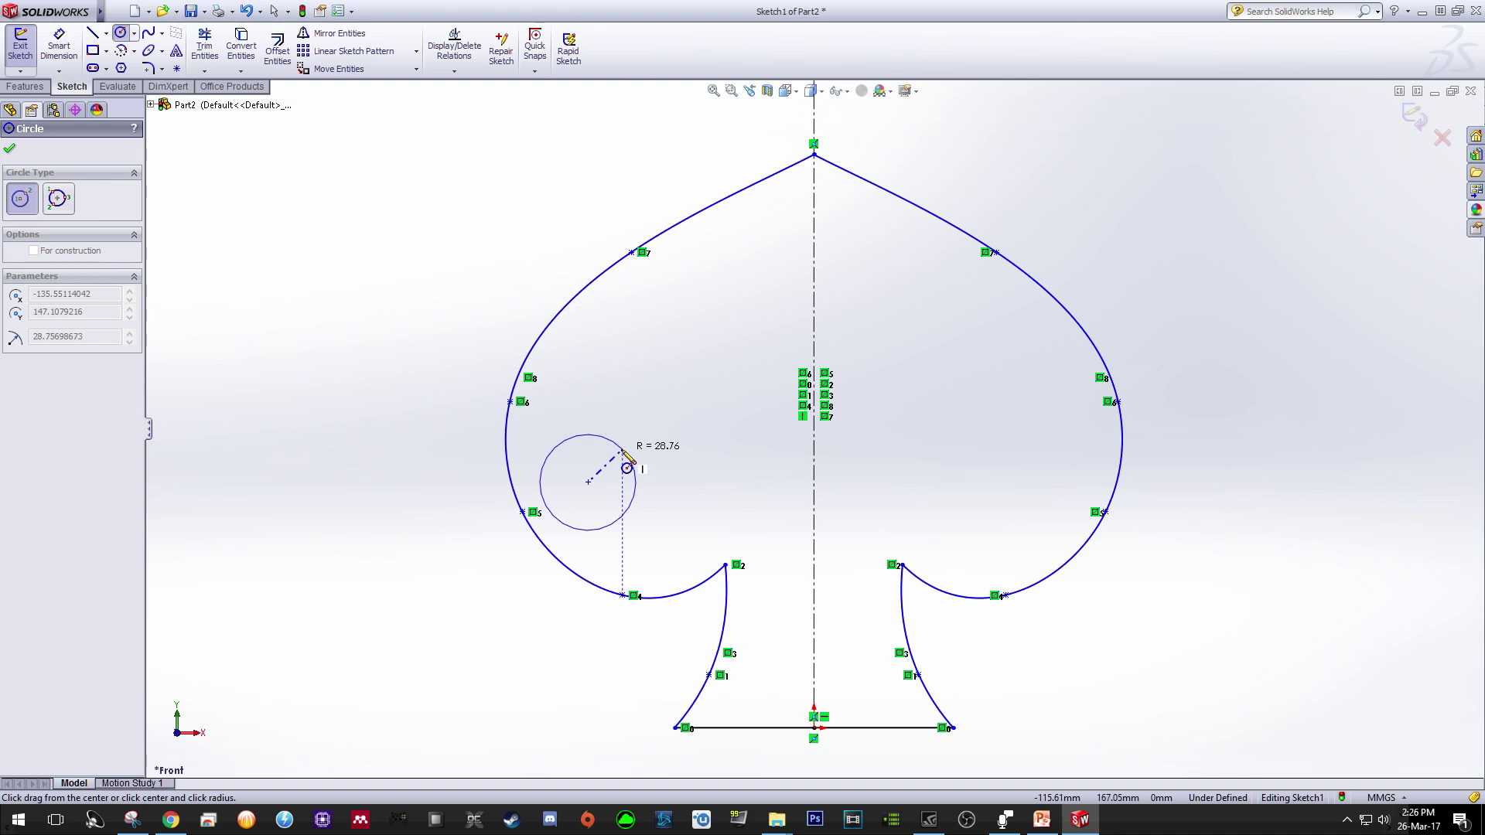
left_click(622, 451)
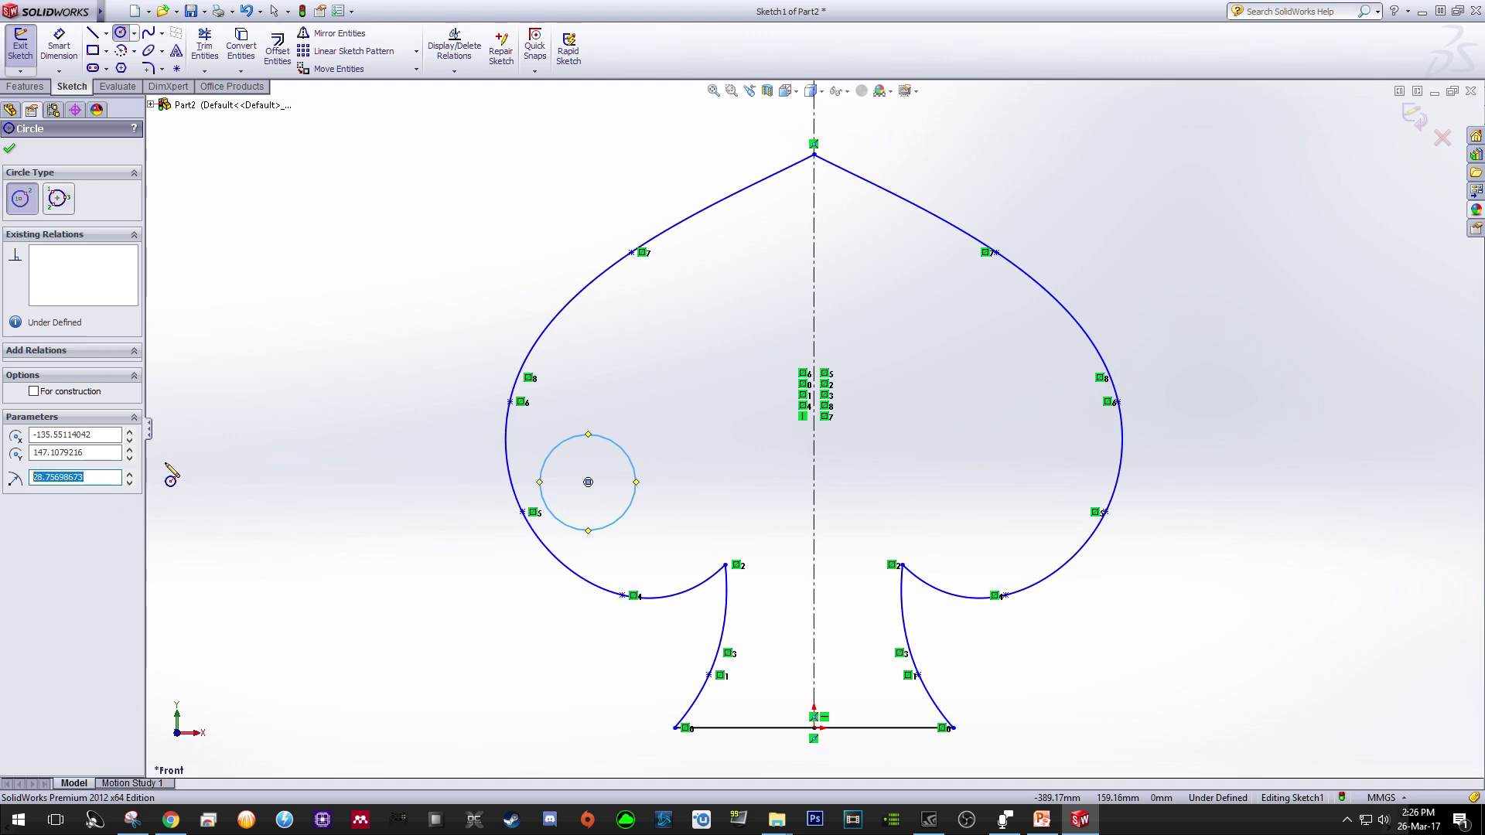
type("25")
key("Return")
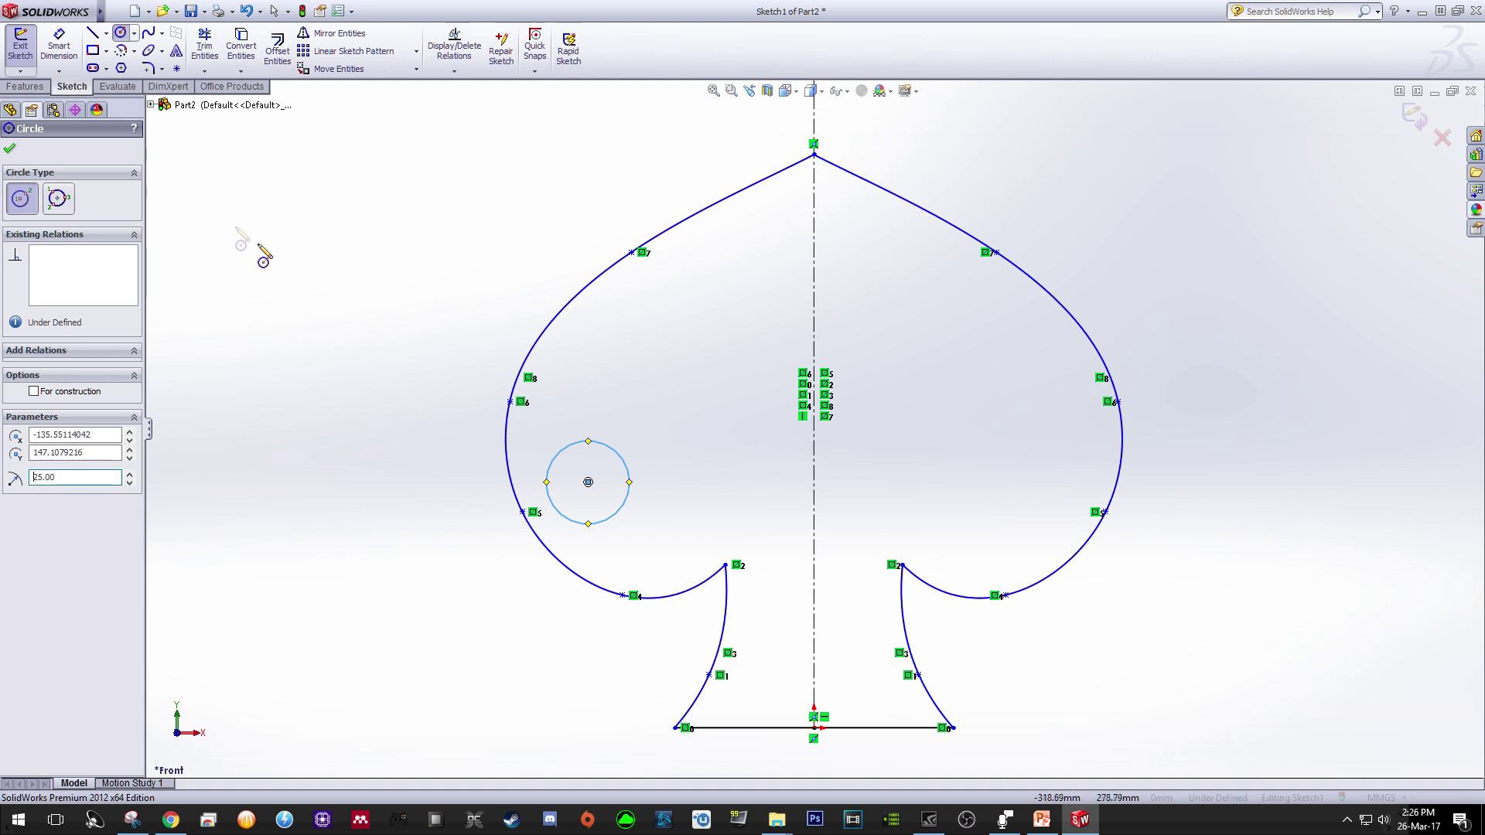
left_click(644, 343)
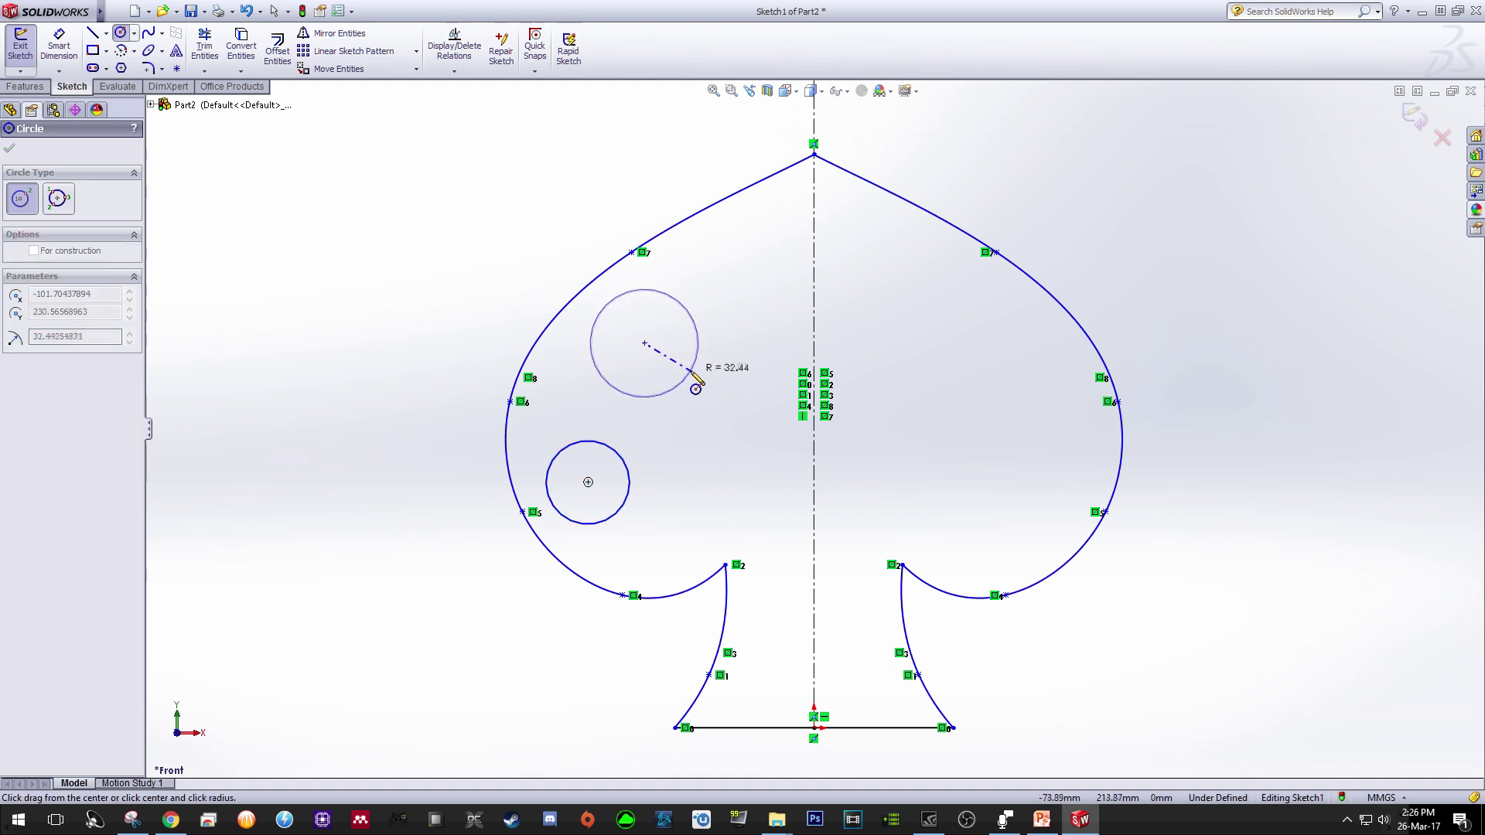
left_click(693, 374)
type("2")
key("Return")
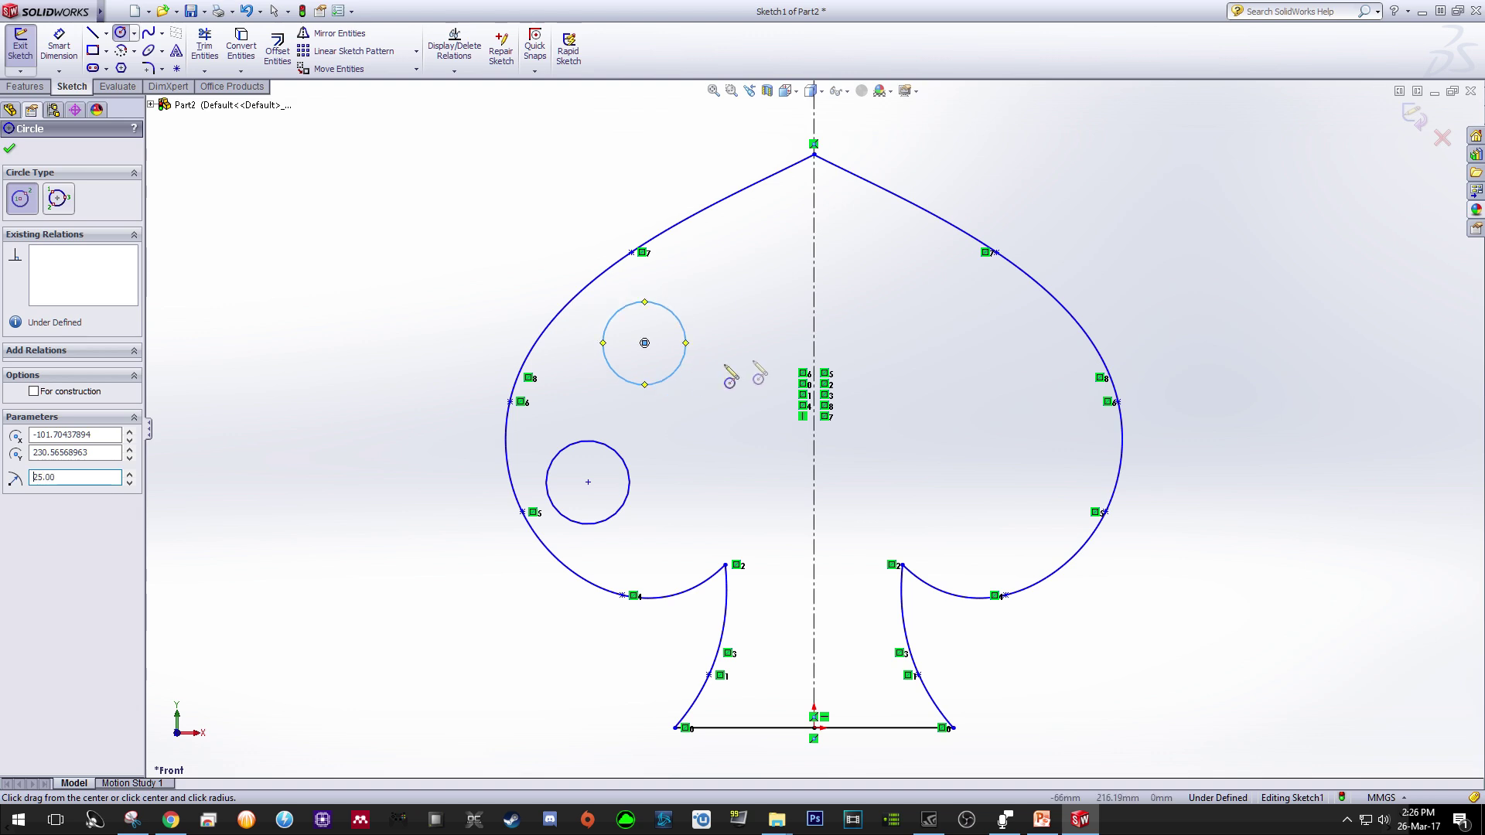
Add 25 mm radius circles near the top centreline and in the upper-right lobe.
left_click(782, 252)
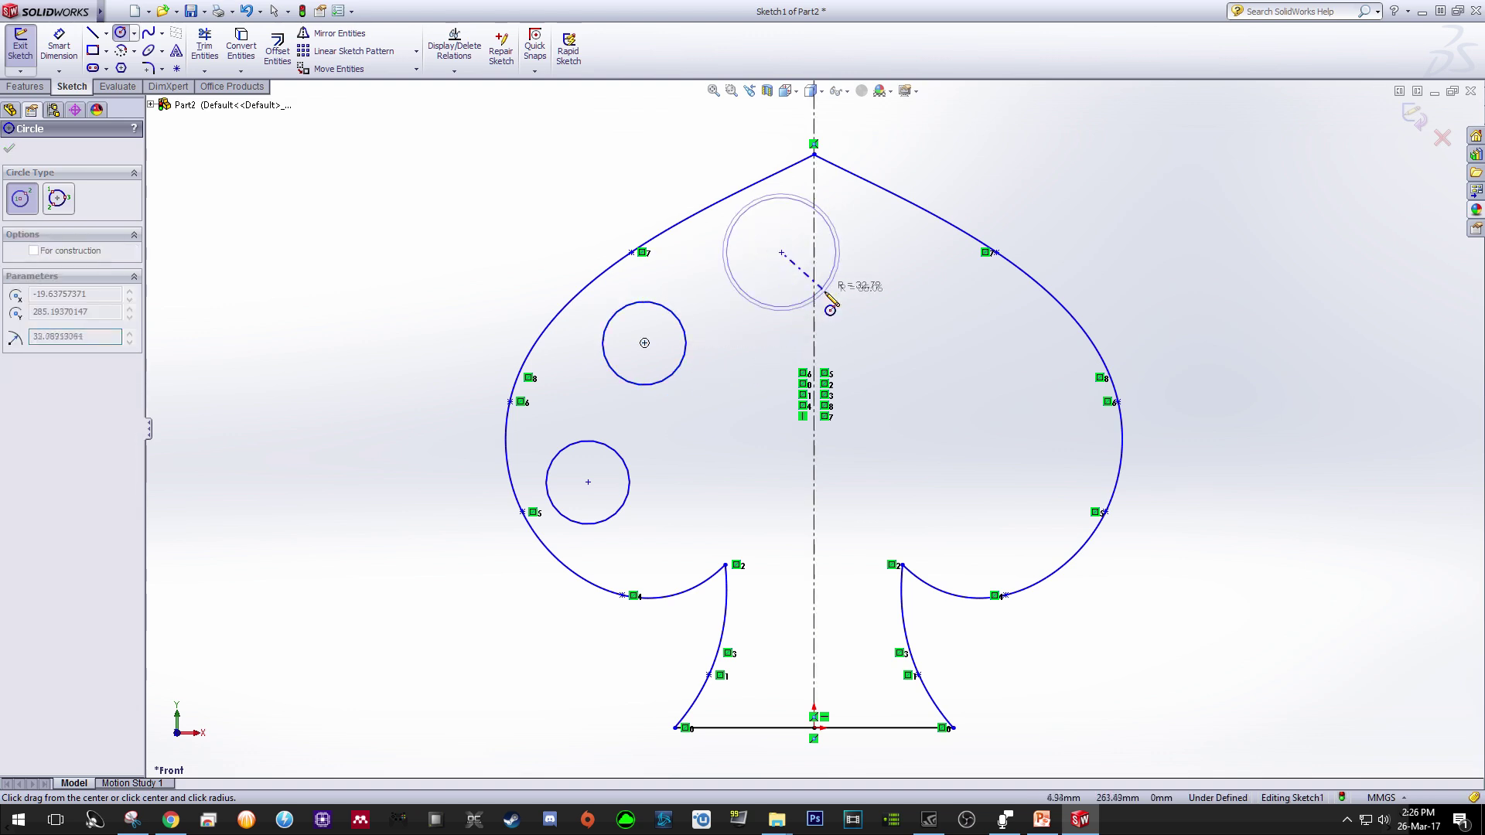
left_click(766, 317)
type("25")
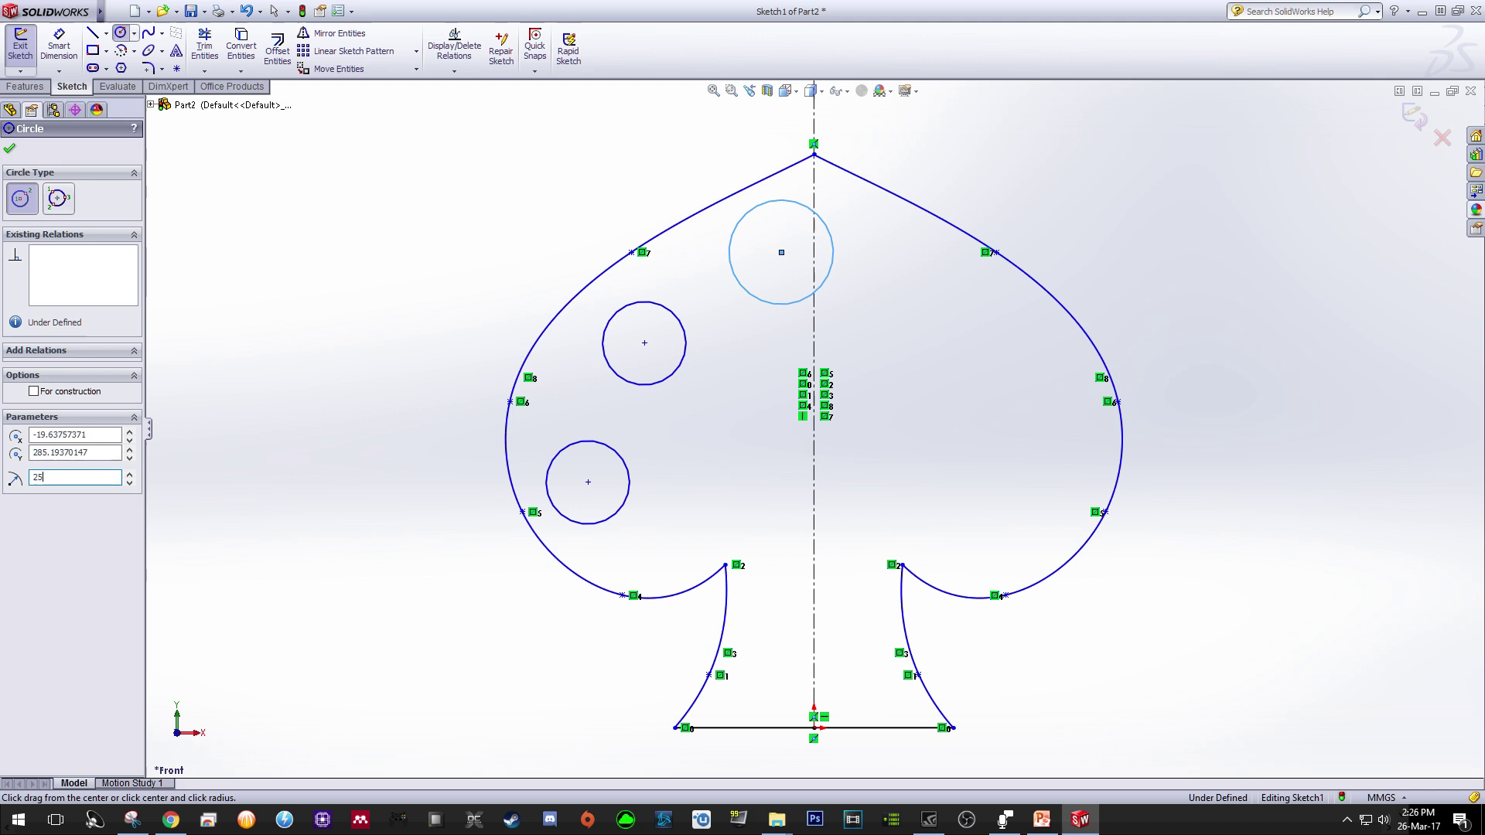
key("Return")
left_click(960, 319)
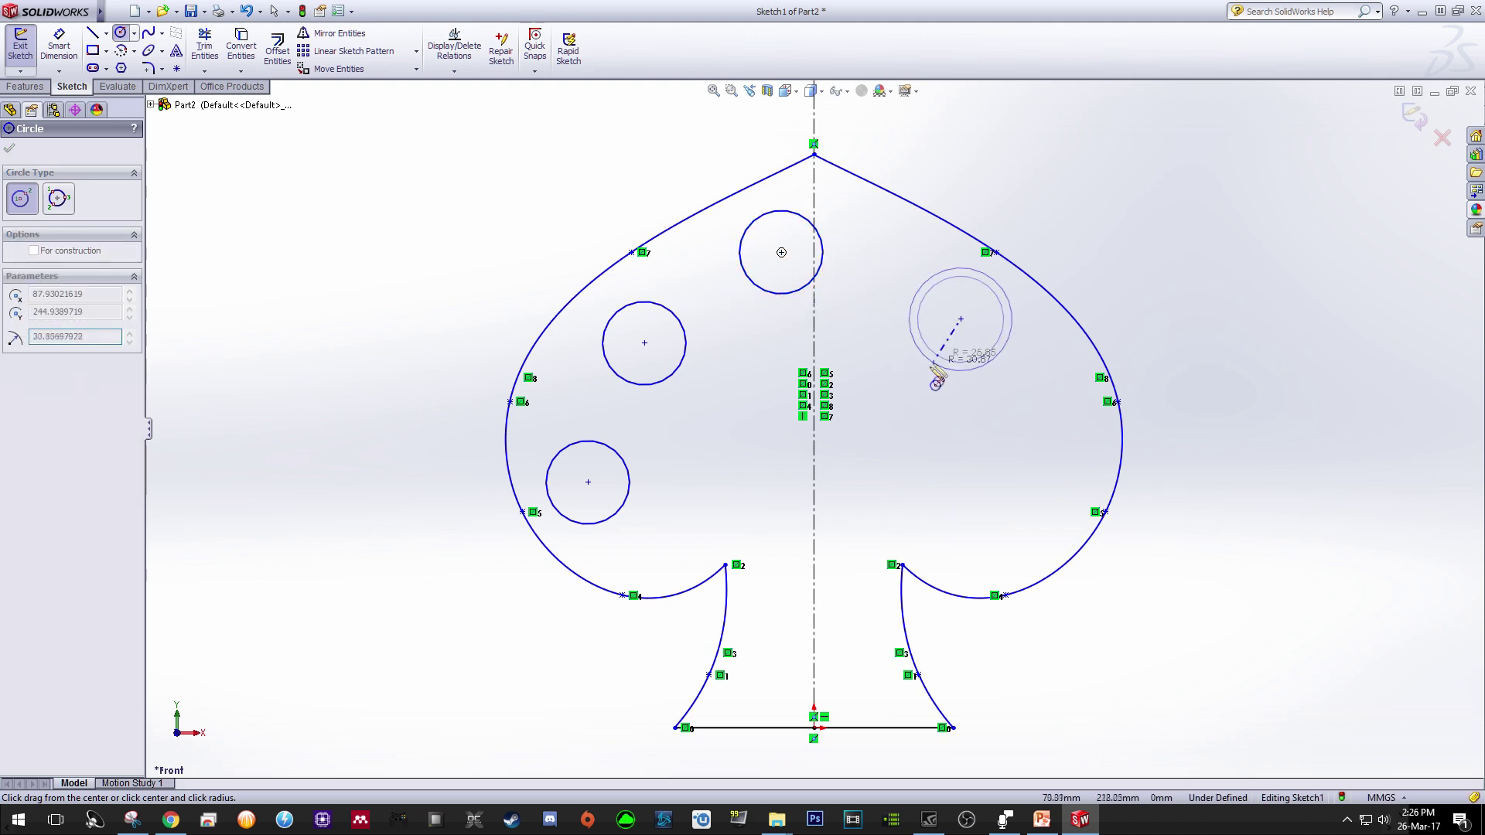
left_click(936, 380)
type("25")
key("Return")
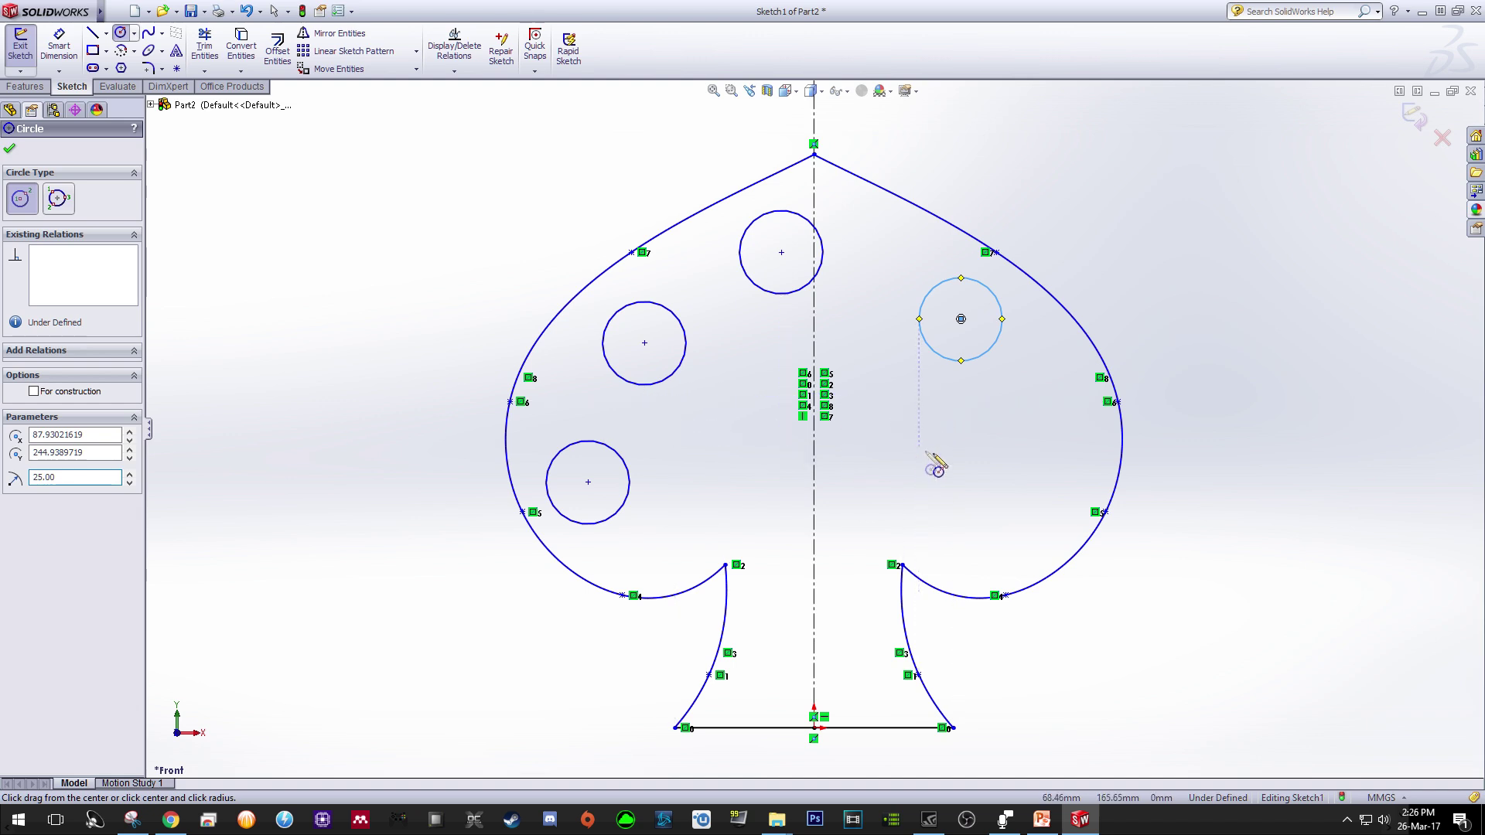
Add 25 mm radius circles at the lower right and near the spade's middle.
left_click(974, 470)
left_click(952, 514)
type("2")
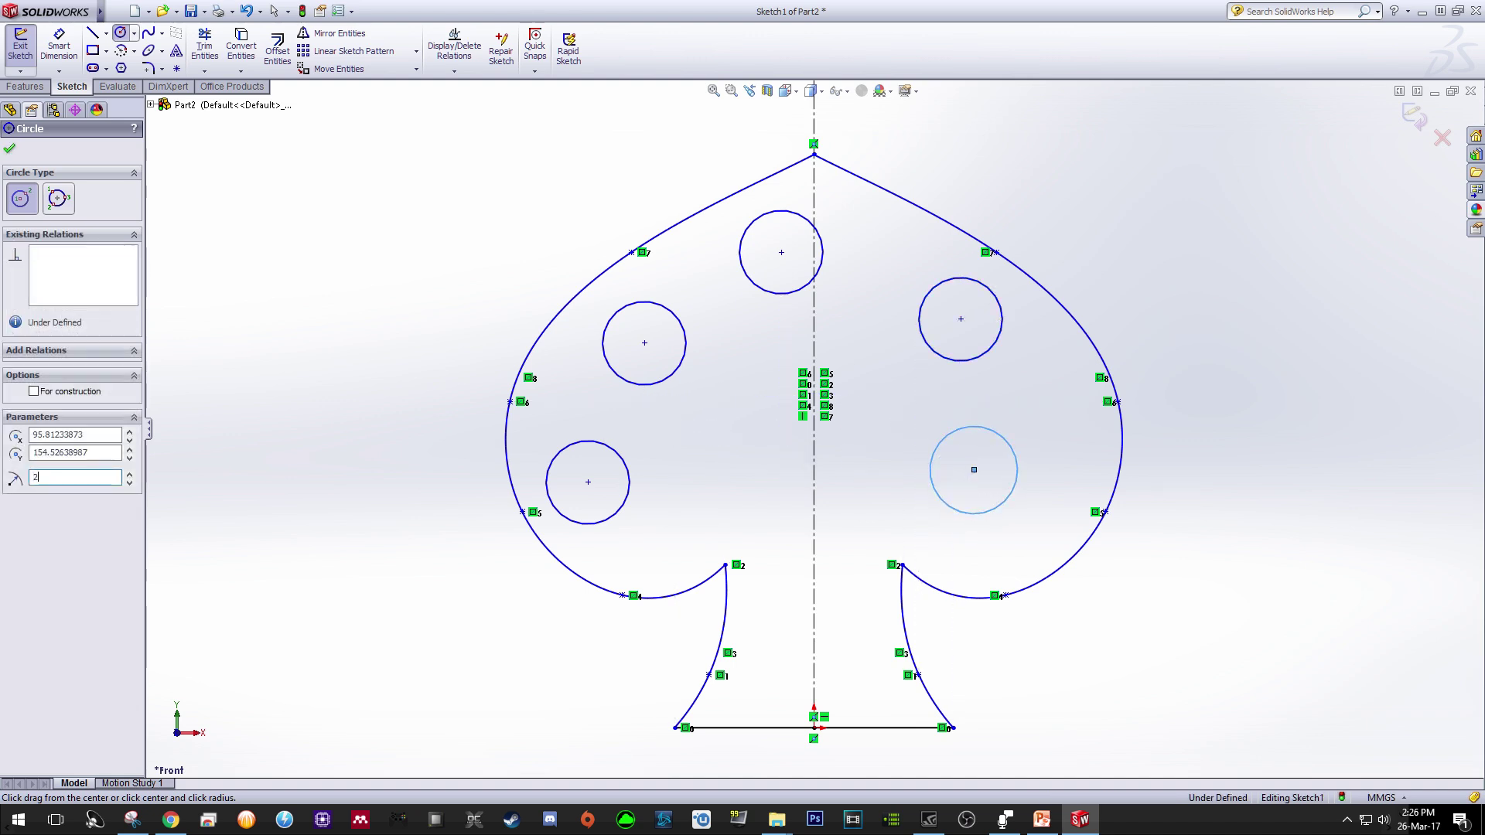
type("4.5")
key("Return")
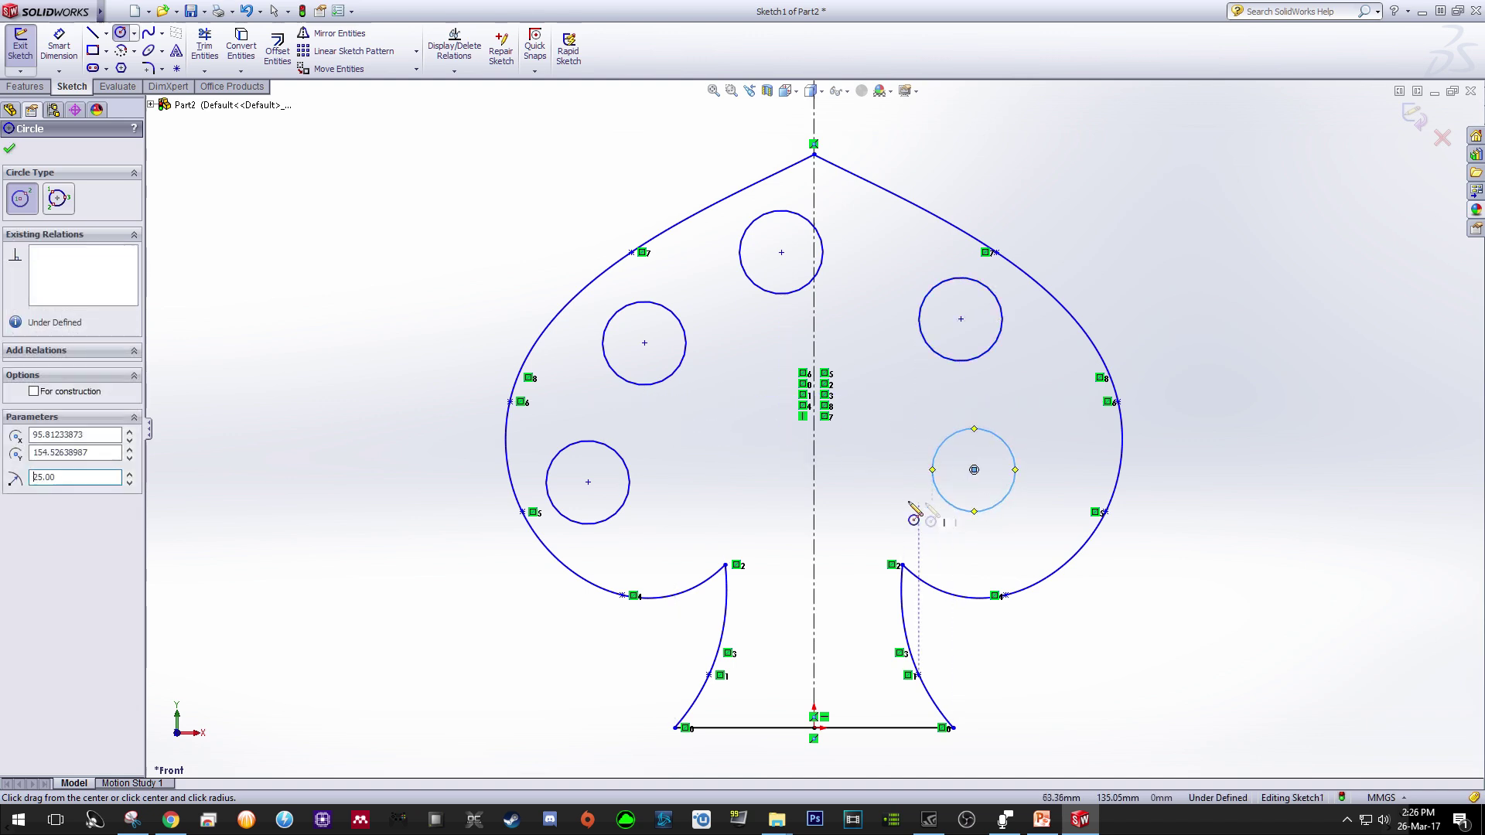
left_click(776, 458)
left_click(813, 444)
type("25")
key("Return")
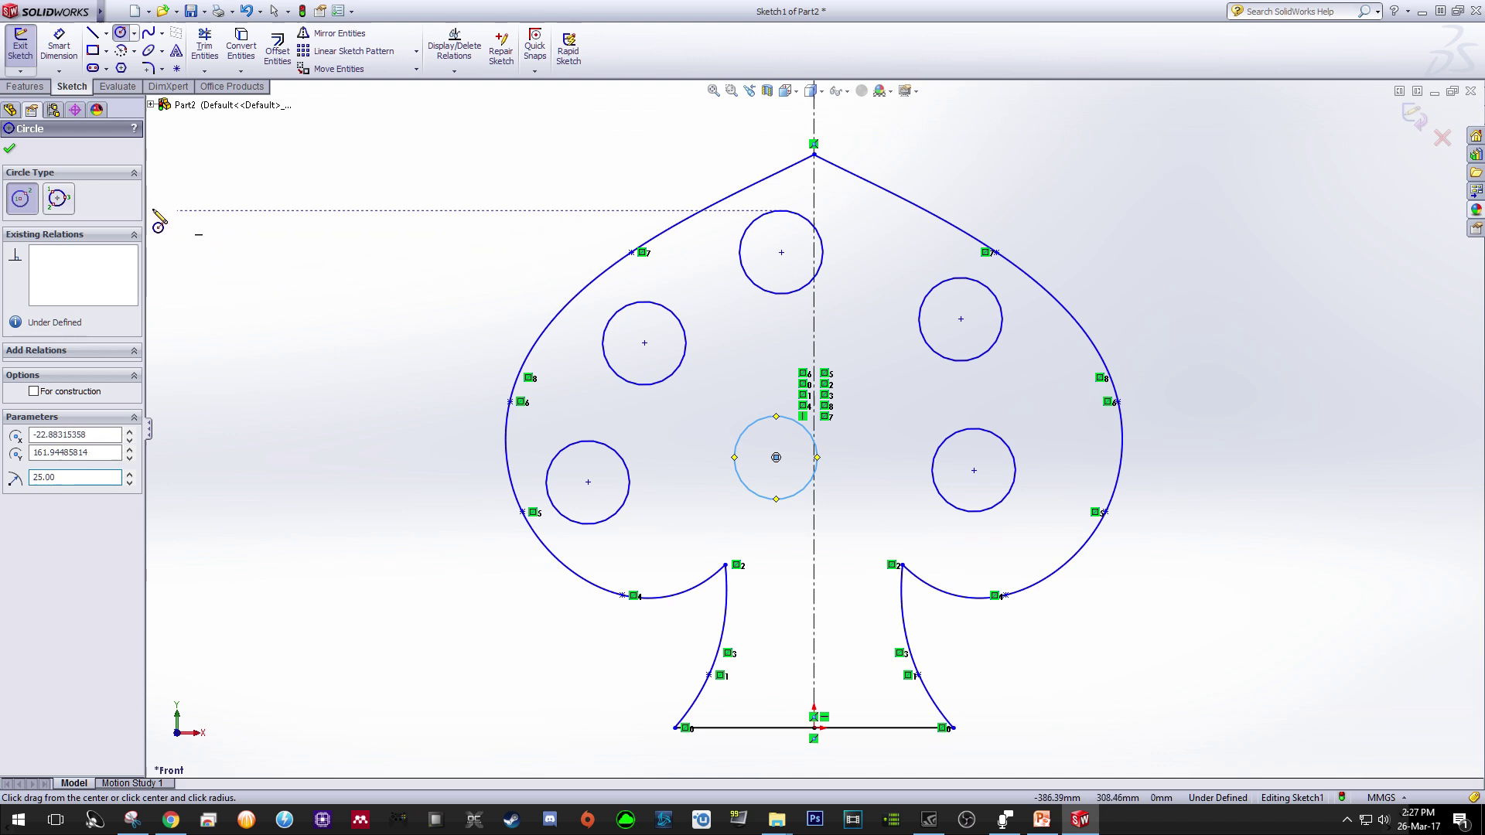
left_click(10, 149)
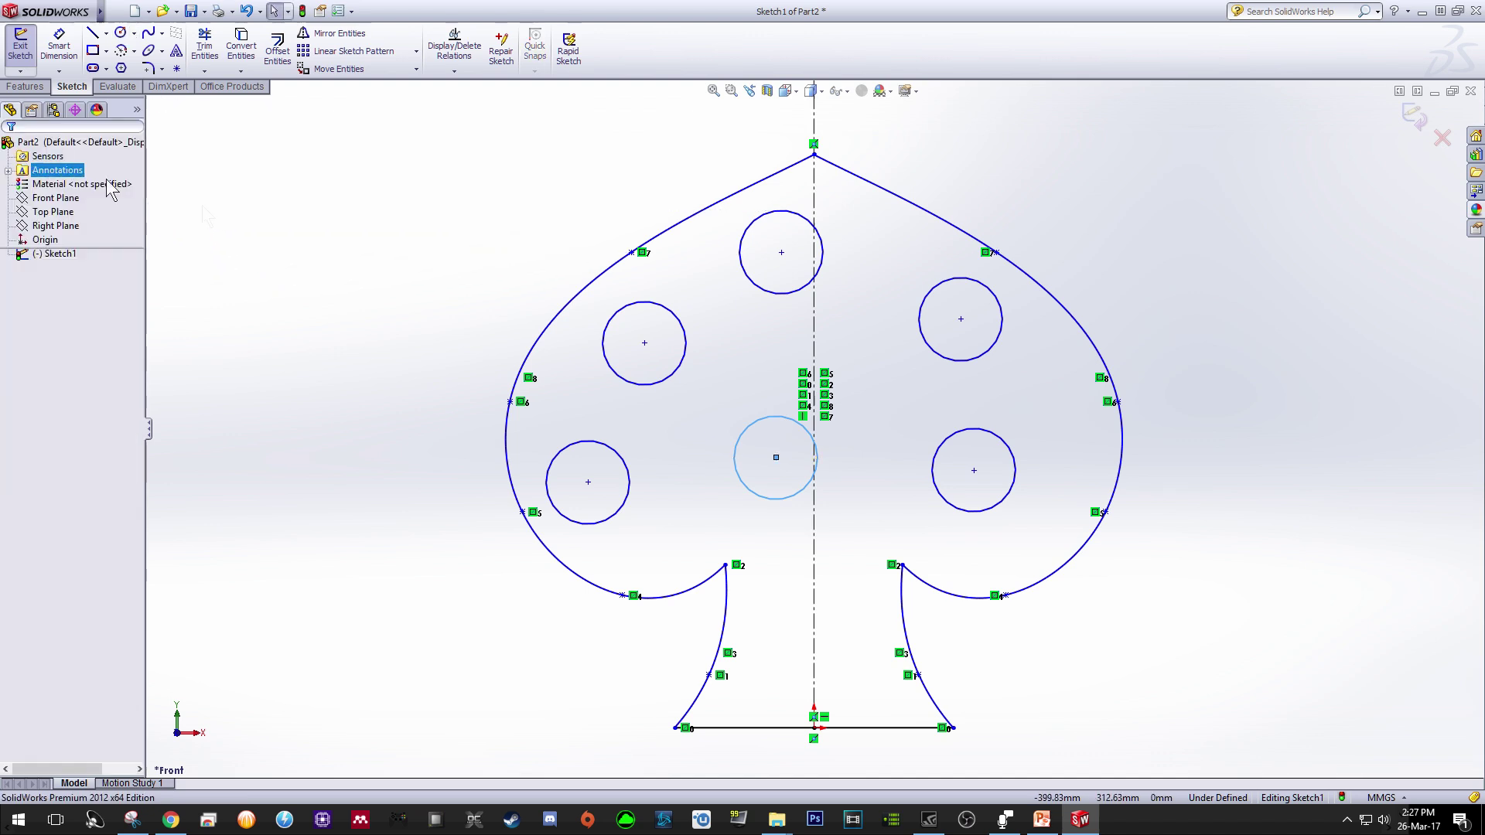
Snap the top circle onto the centreline and reposition the left and upper-right circles symmetrically.
left_click(782, 253)
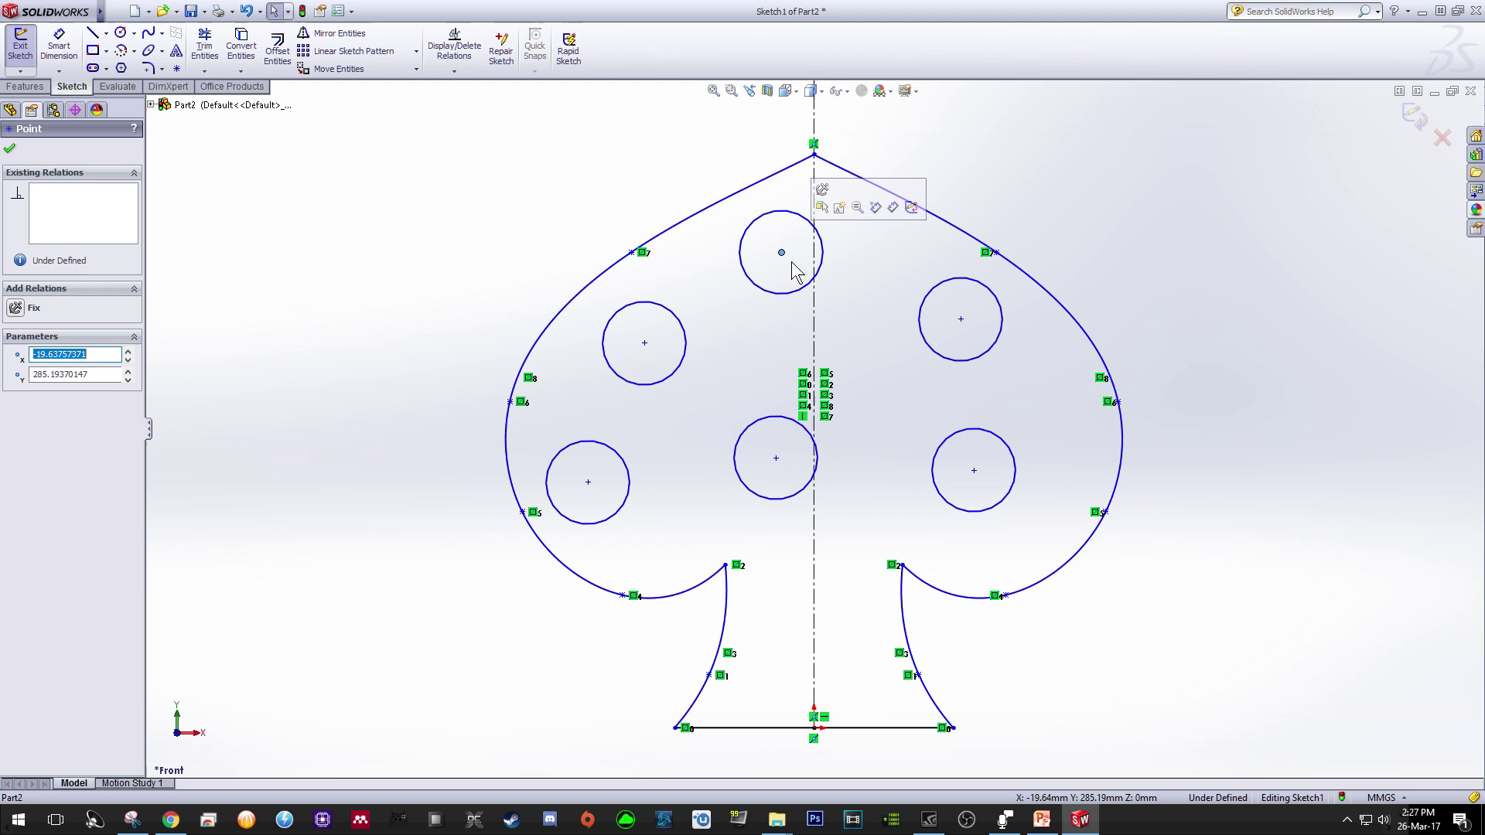
left_click_drag(781, 253, 814, 240)
left_click_drag(644, 343, 667, 318)
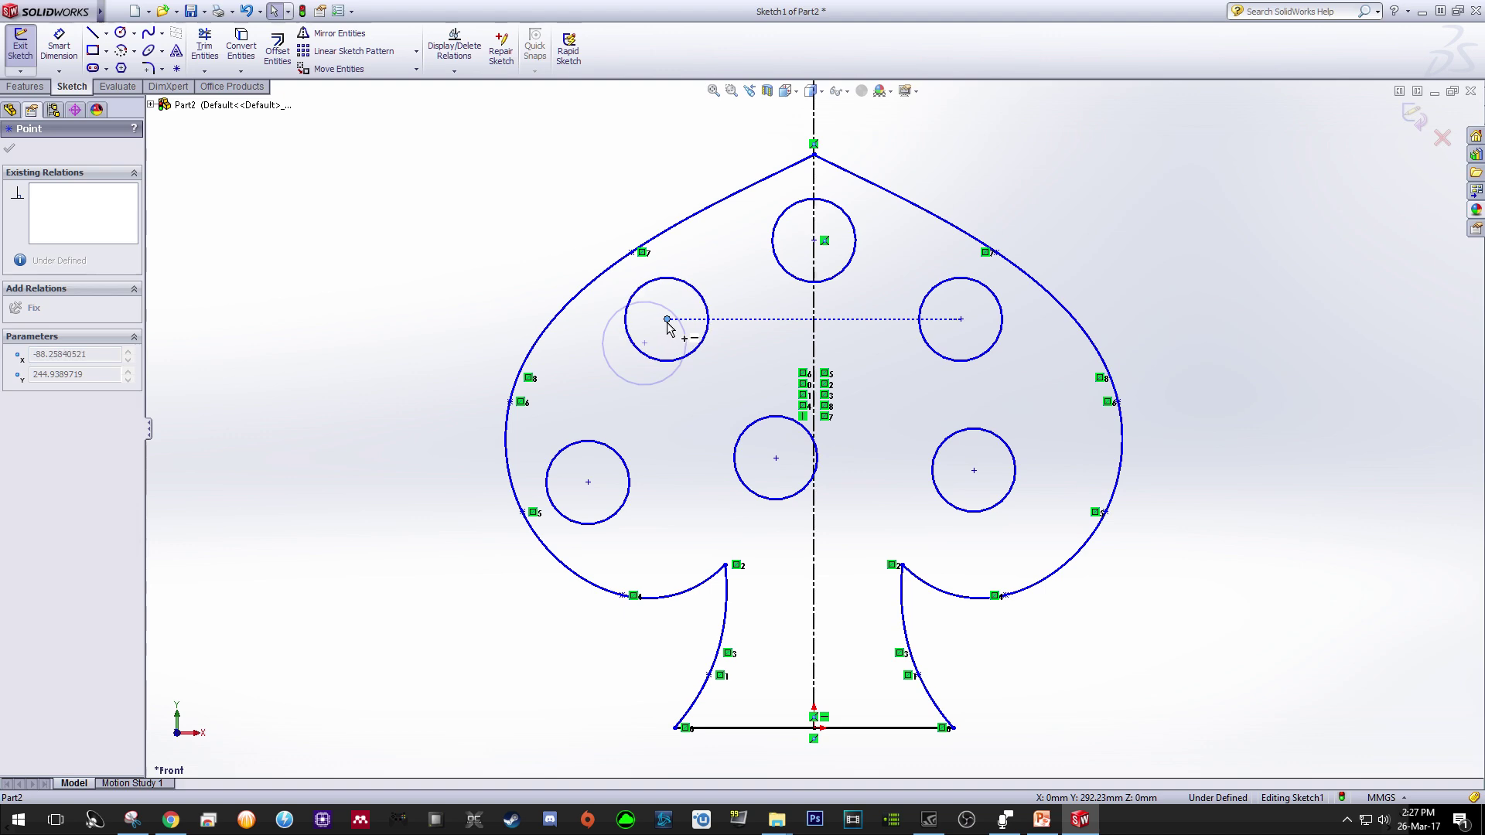
left_click(589, 482)
left_click_drag(590, 482, 631, 457)
left_click_drag(667, 319, 714, 345)
left_click(960, 320)
left_click_drag(961, 319, 927, 356)
Centre the middle circle on the centreline, align the lower-left circle, and select the base line for dimensioning.
left_click_drag(780, 463, 814, 470)
left_click_drag(632, 458, 648, 469)
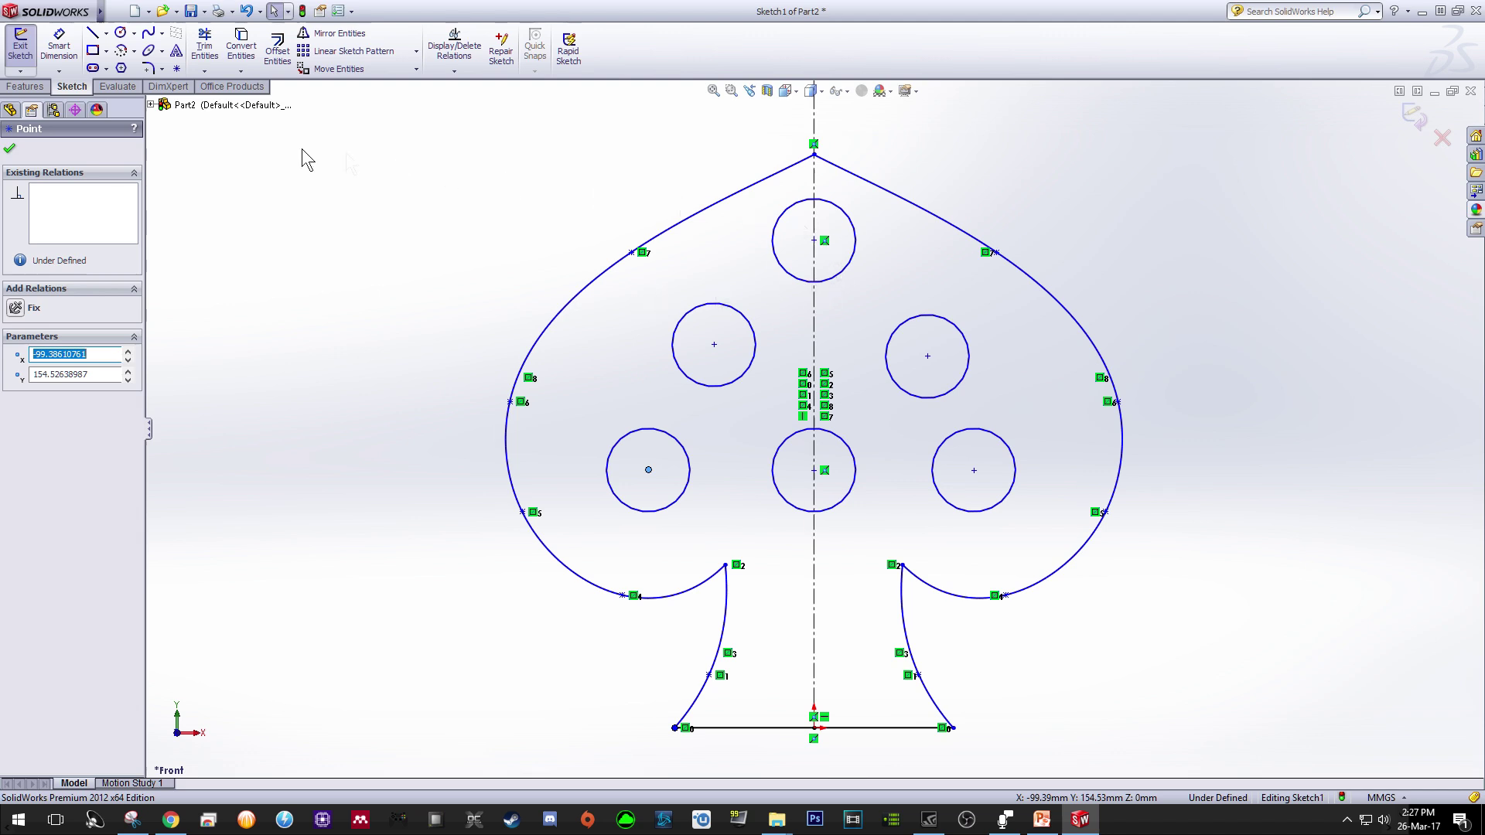
left_click(61, 51)
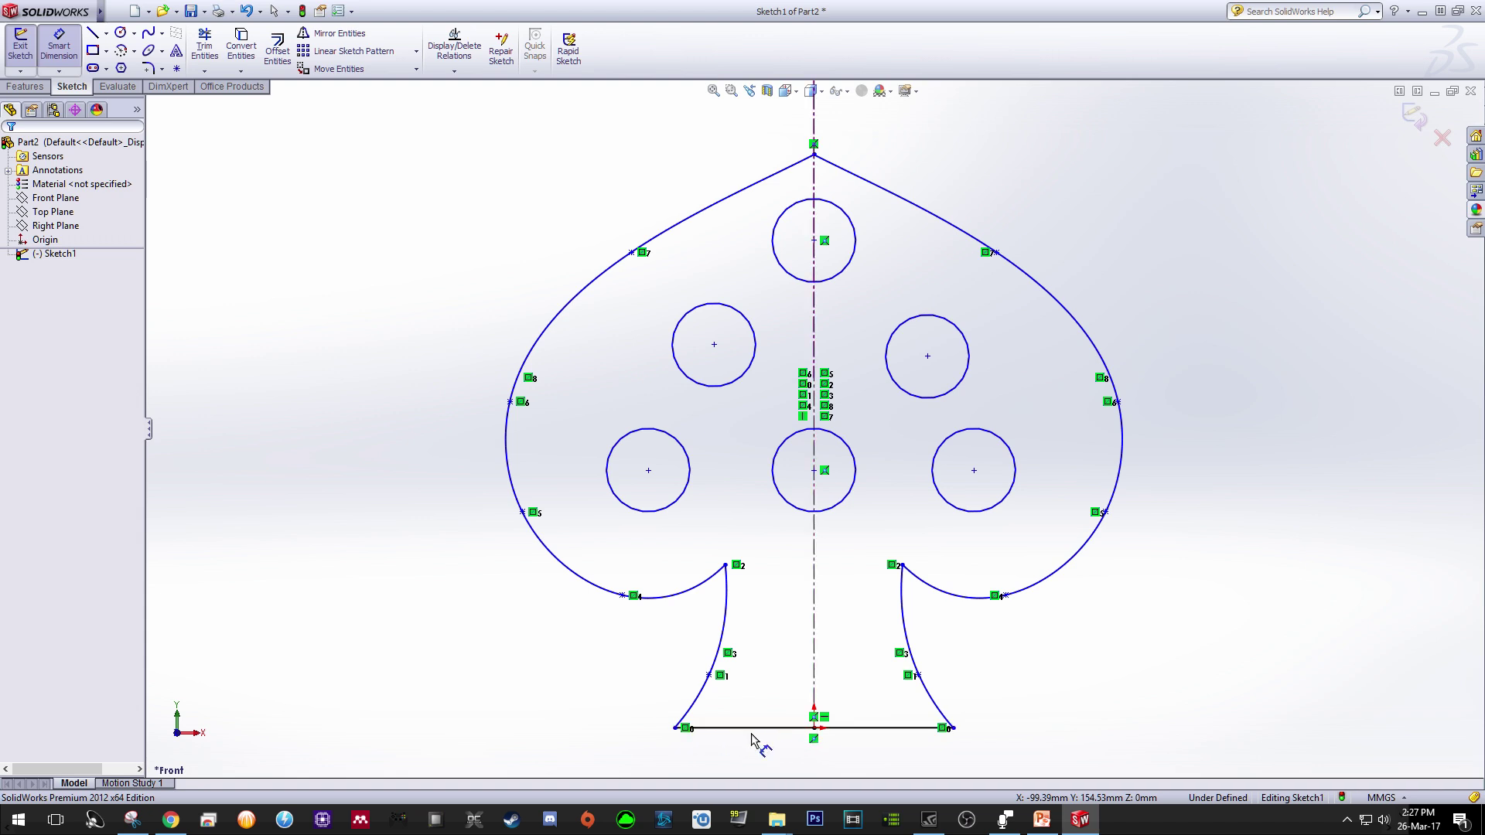
left_click(801, 735)
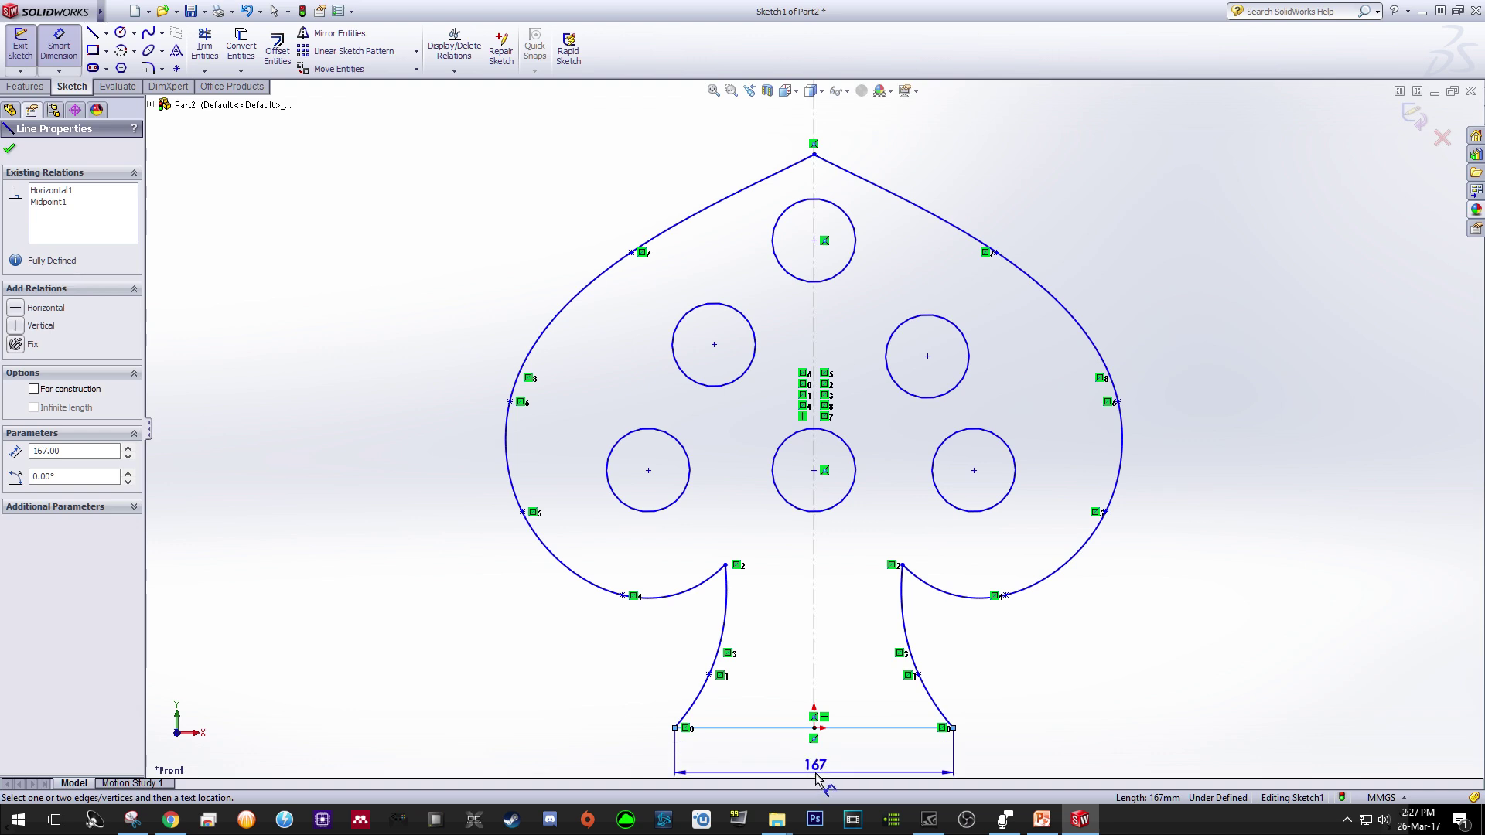
Dimension the bottom edge at 167 mm and the upper-left circle at ⌀50.
left_click(816, 775)
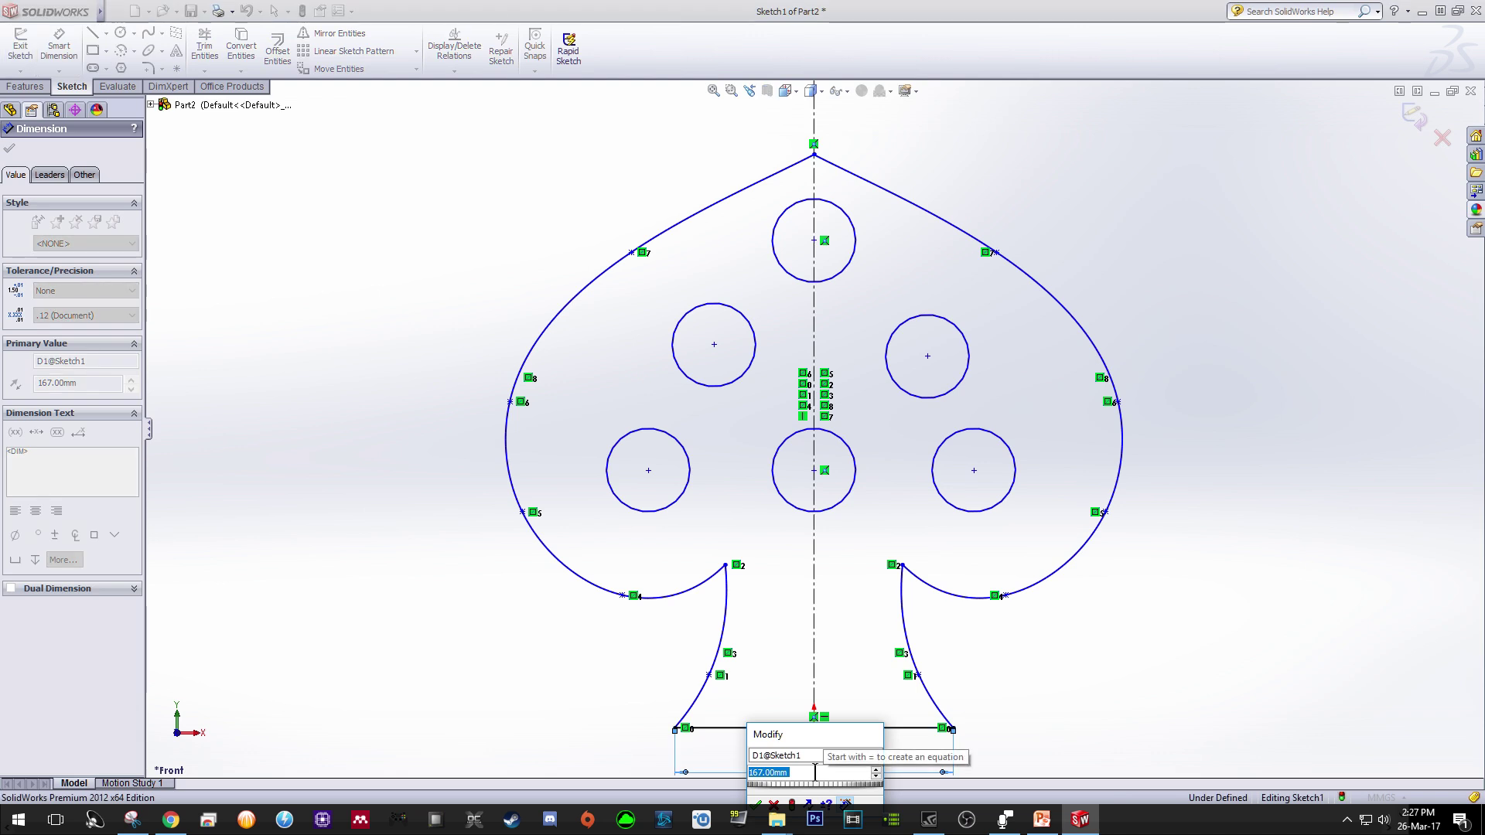
left_click(758, 805)
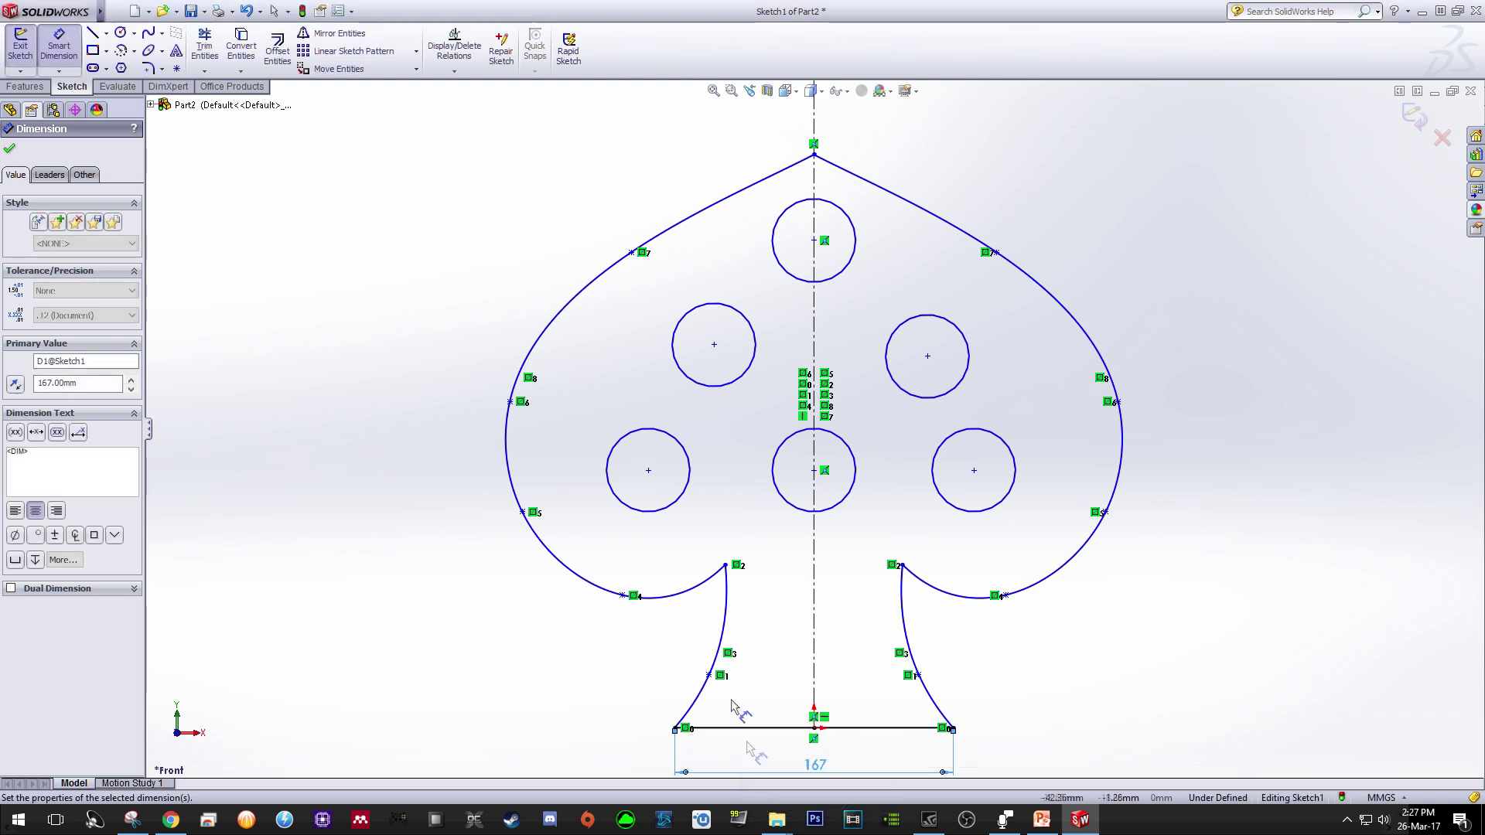
left_click(683, 332)
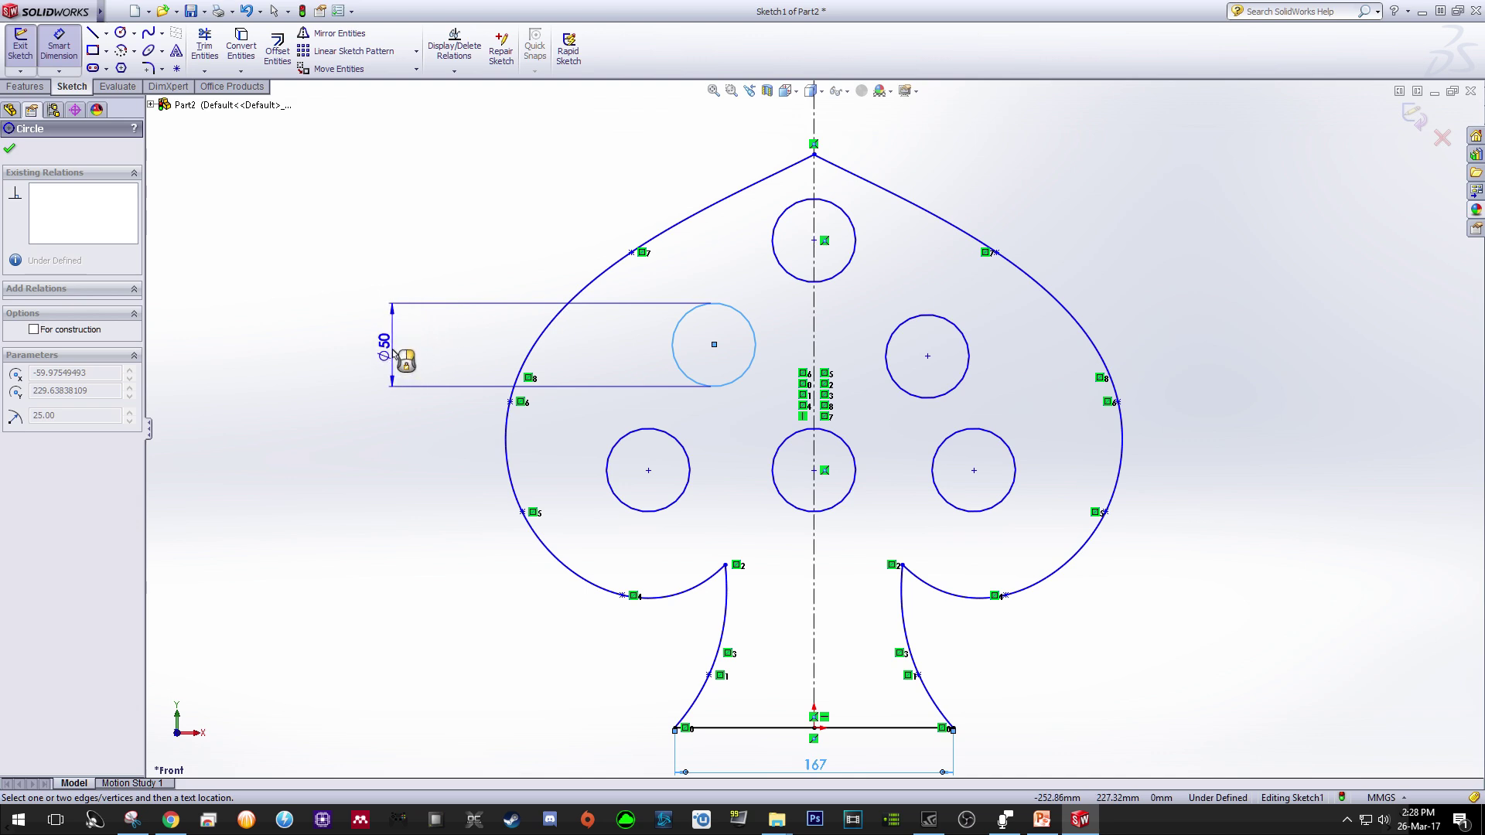
left_click(395, 353)
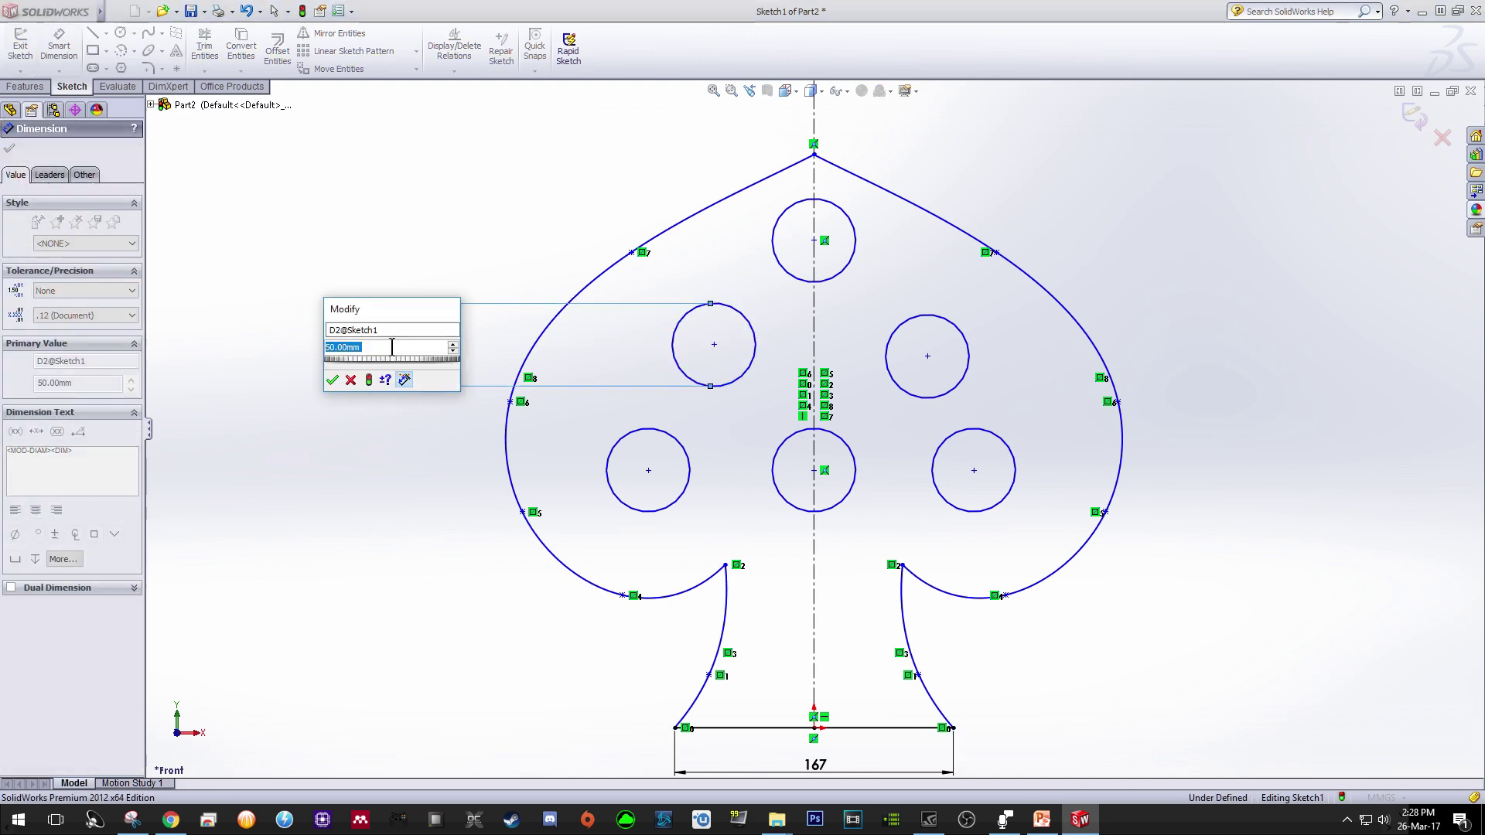
left_click(332, 380)
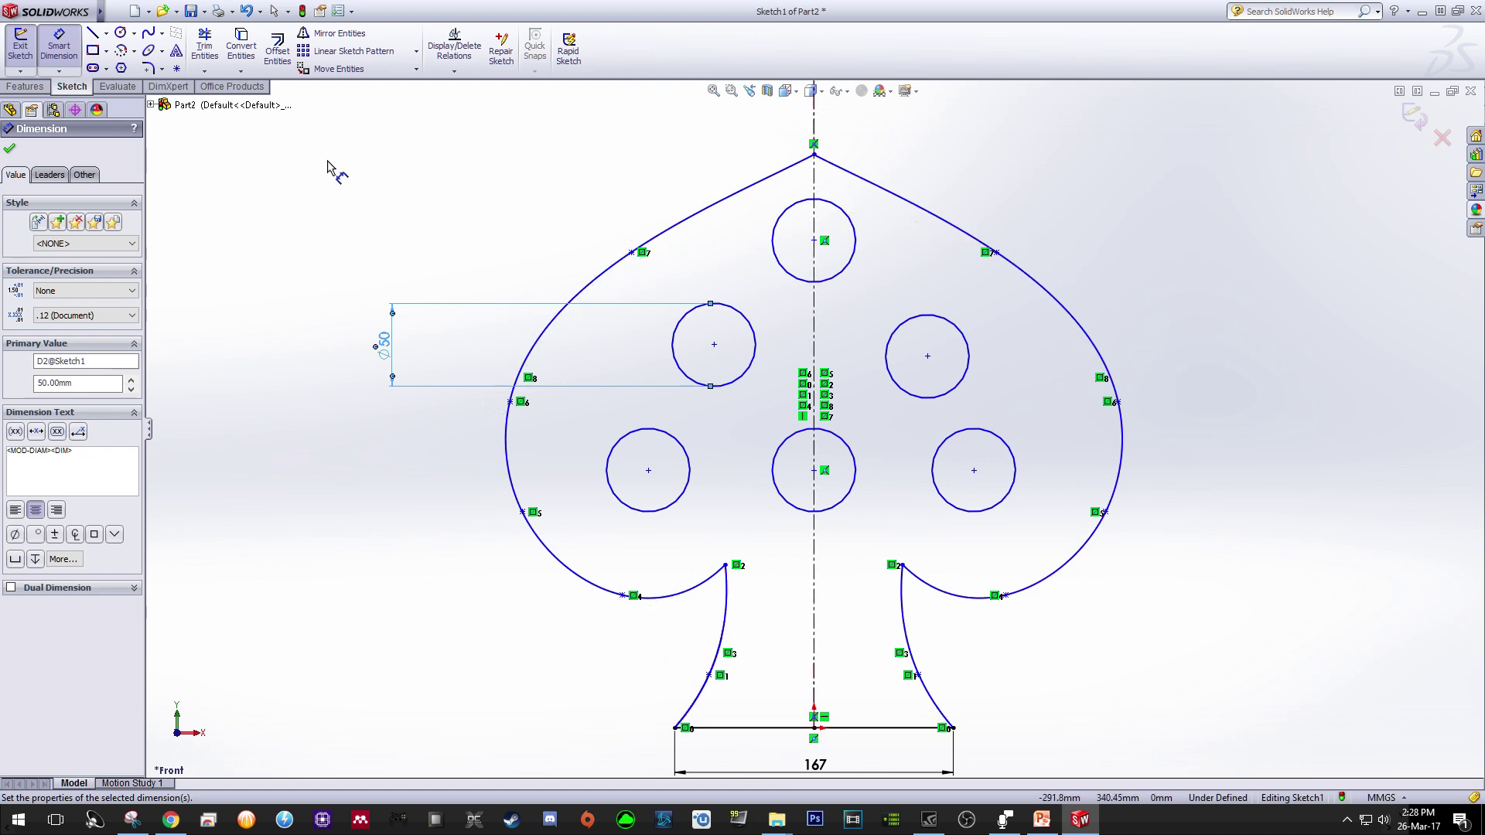
left_click(31, 89)
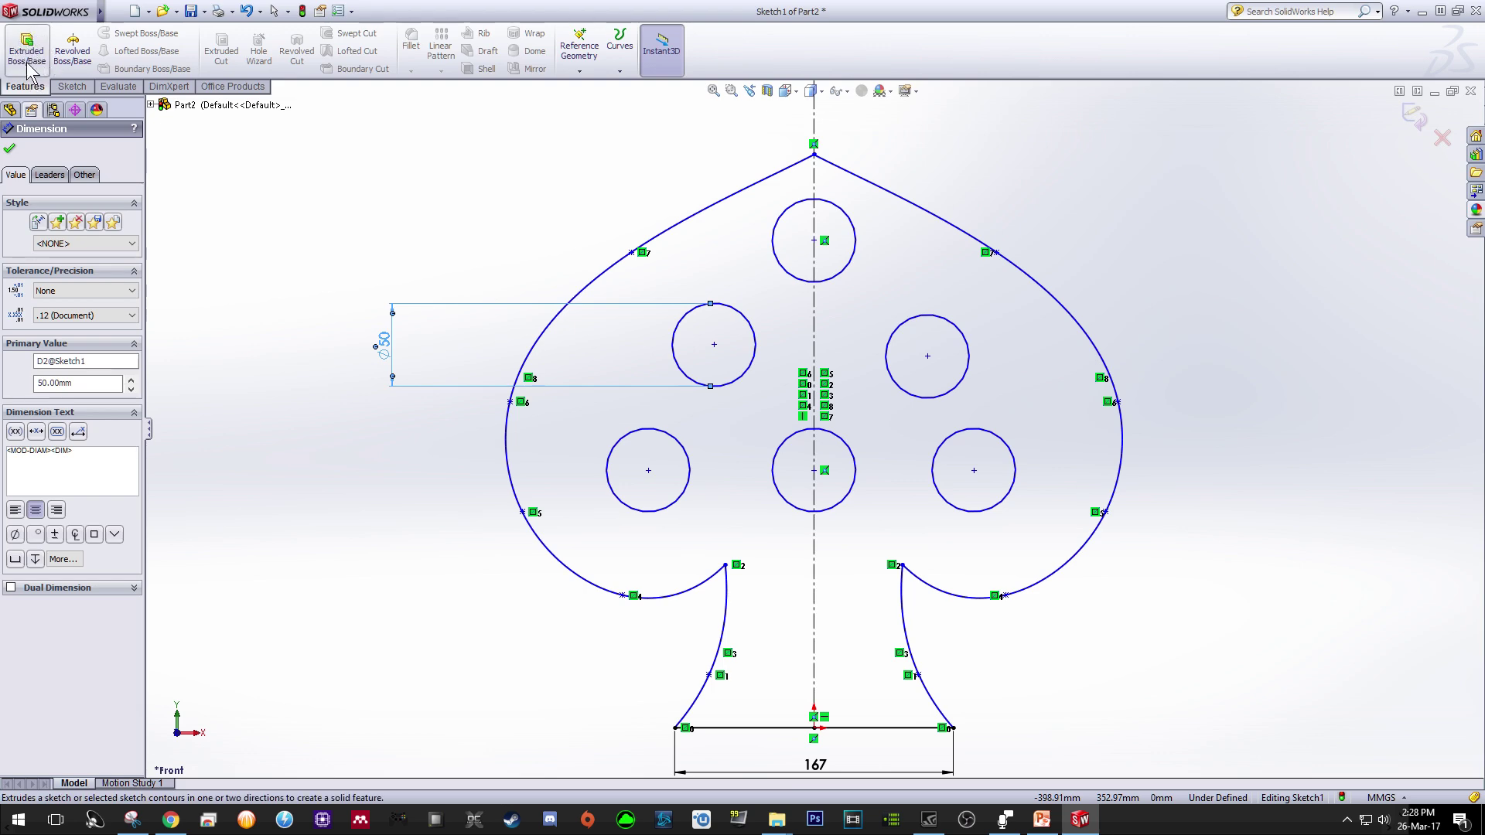
Extrude the spade sketch 40 mm deep into a solid with six through-holes.
left_click(28, 68)
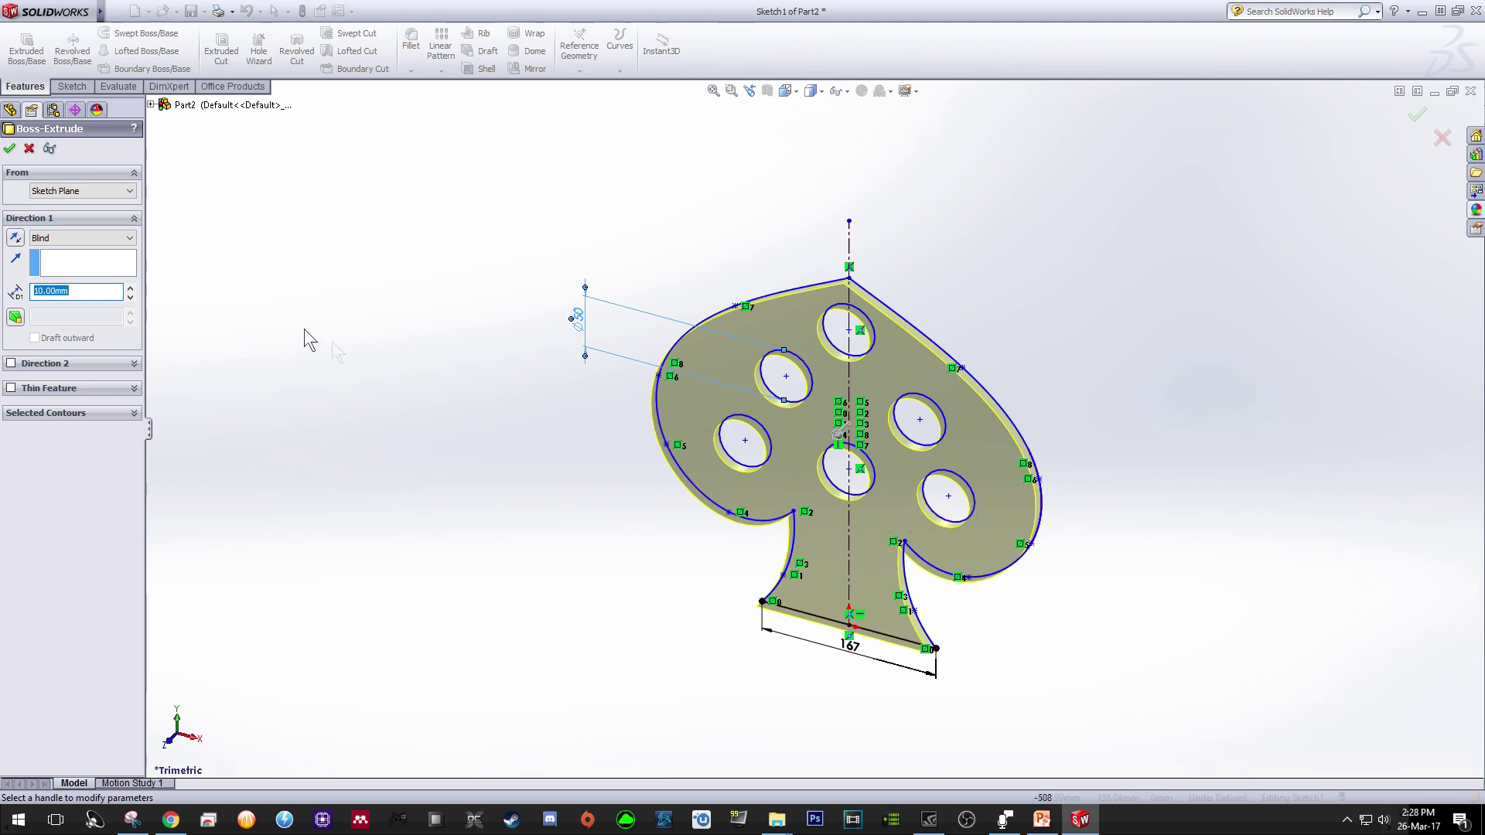
left_click(131, 288)
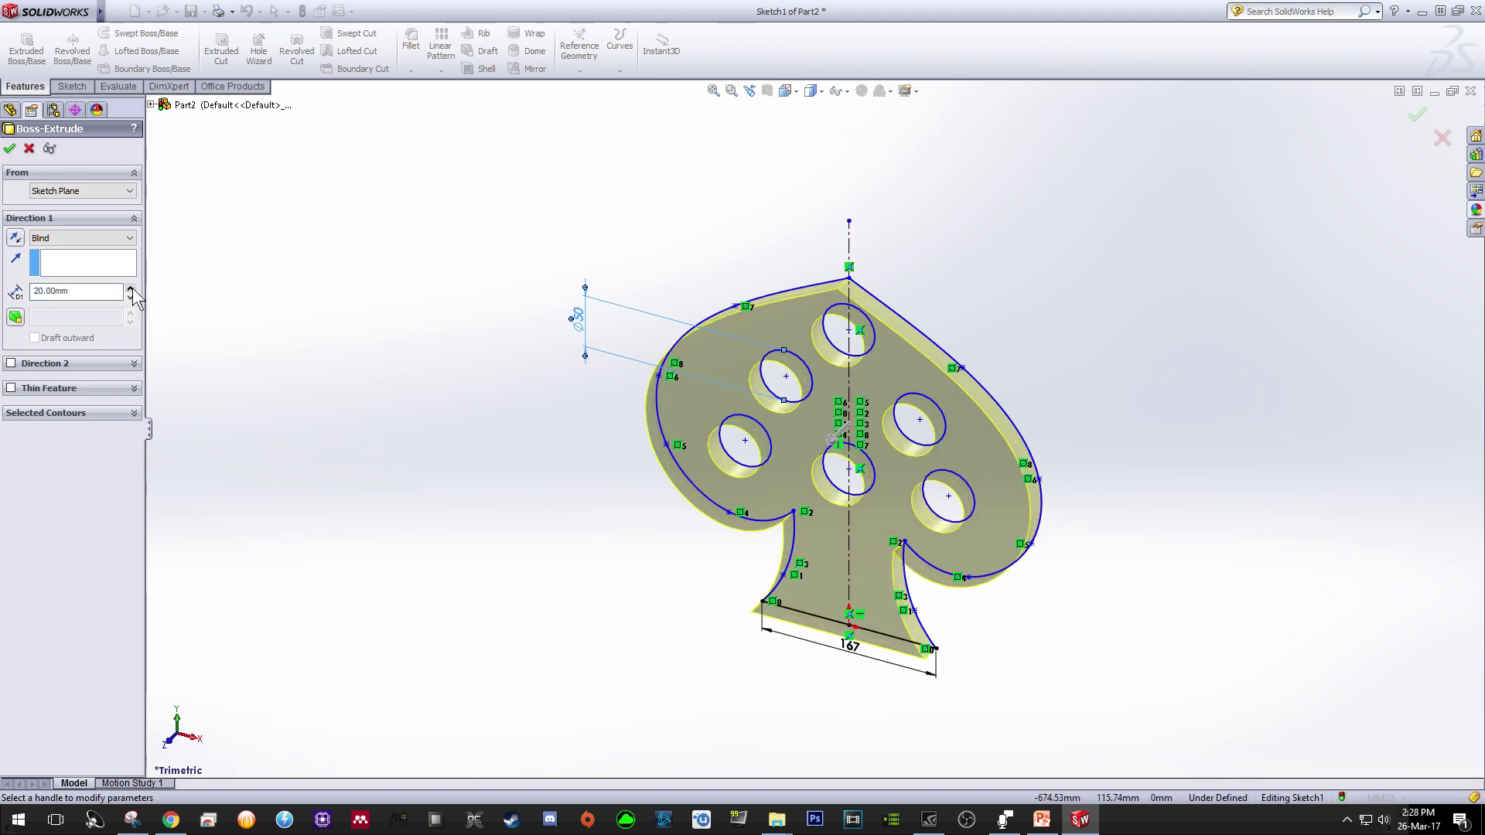
left_click(131, 288)
left_click(130, 288)
left_click(130, 287)
left_click(131, 288)
left_click(131, 288)
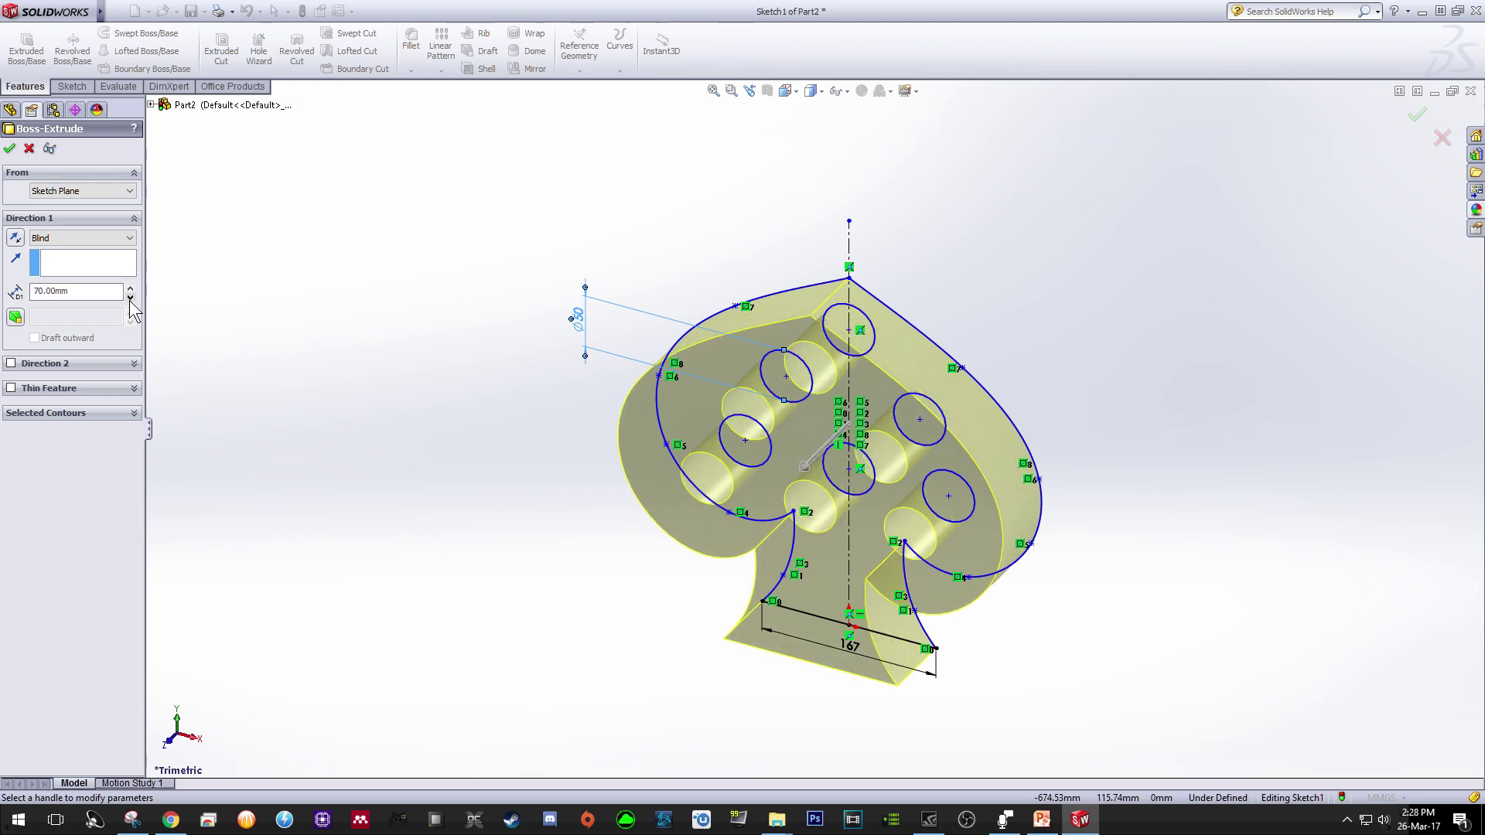
left_click(131, 298)
left_click(130, 298)
left_click(130, 298)
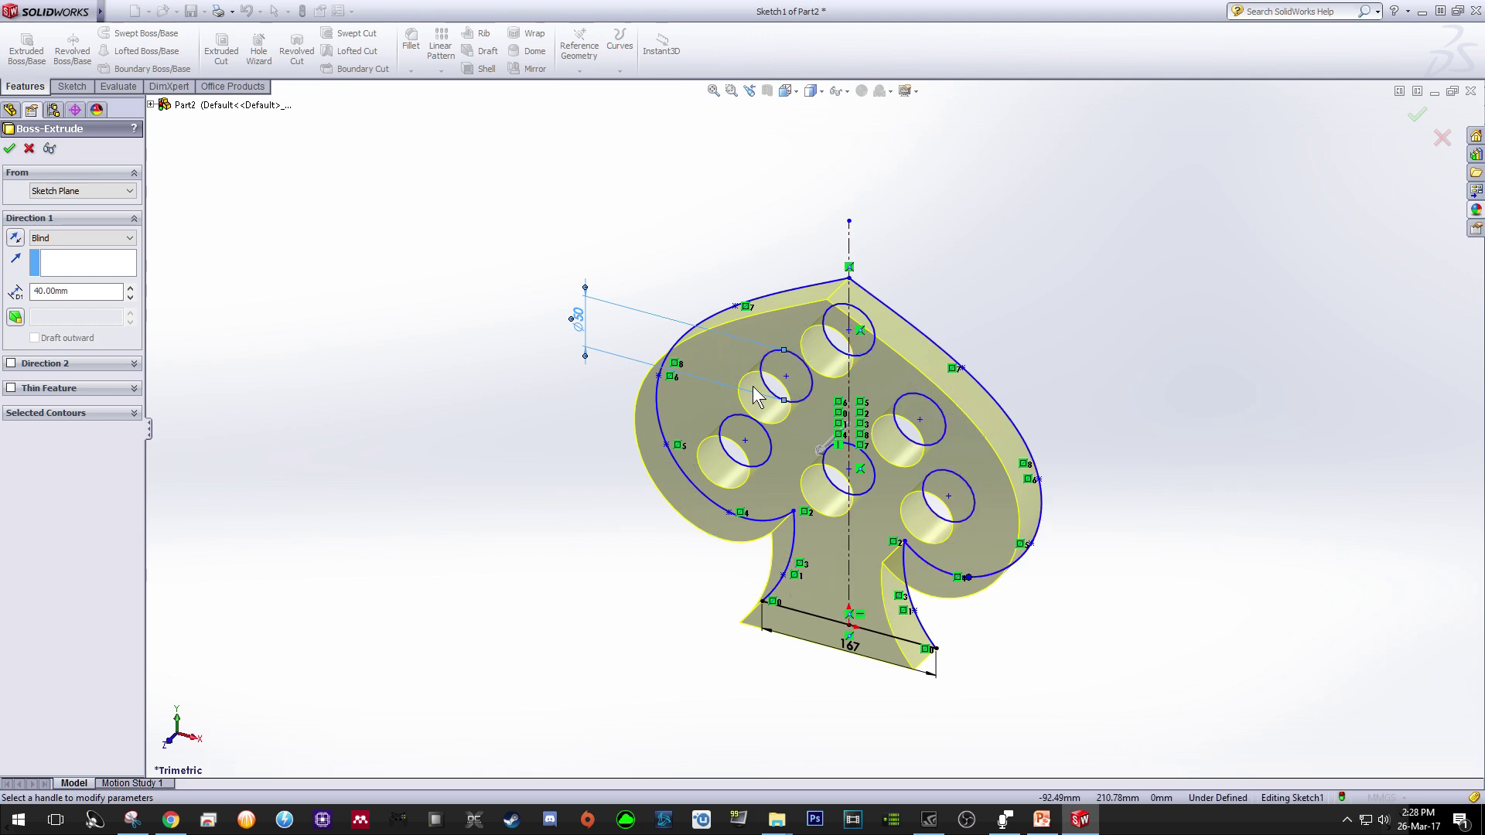
left_click(10, 150)
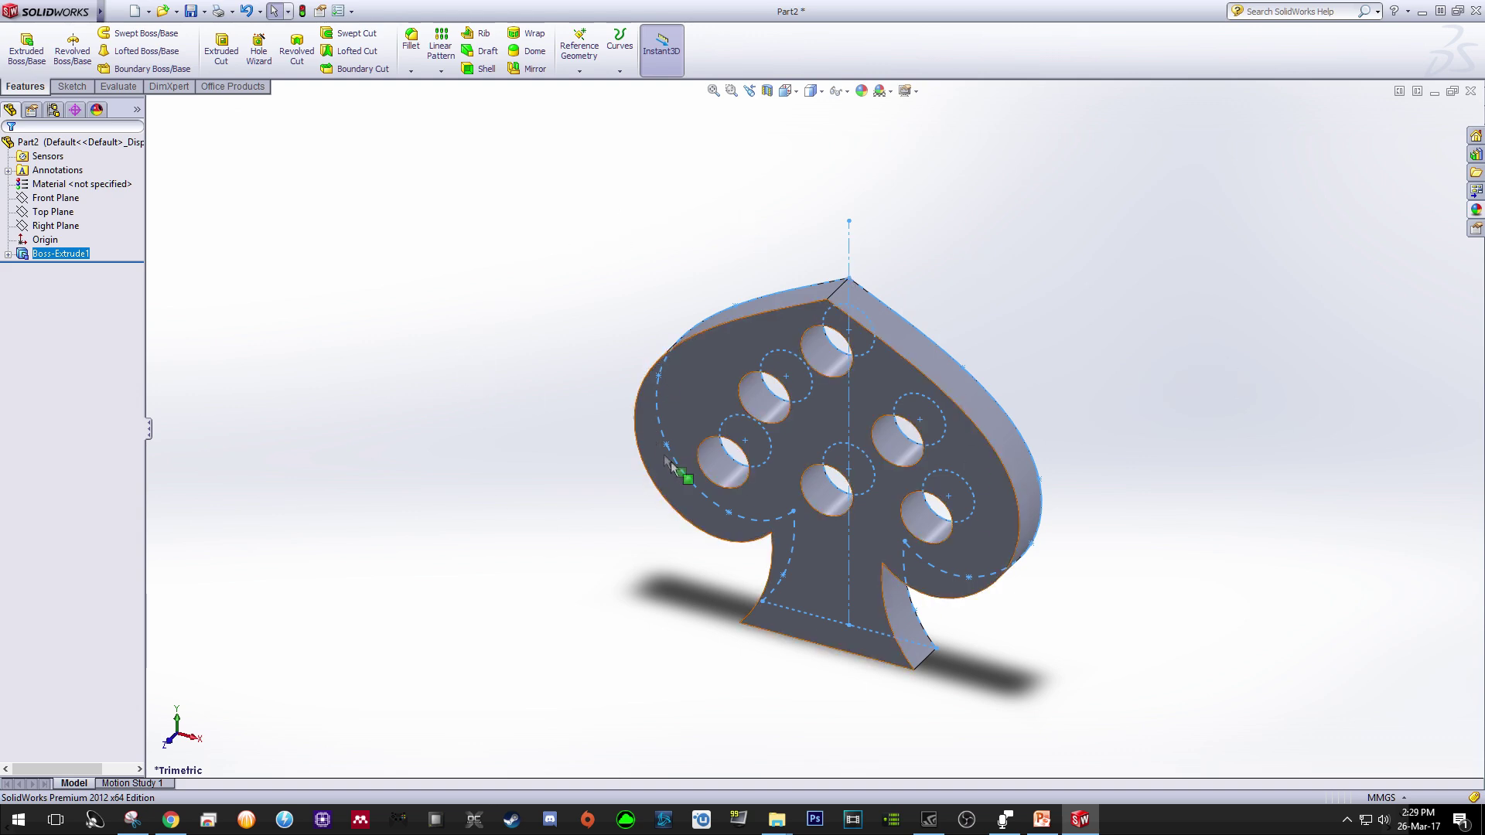
Deselect the extrusion and open the part's colour appearance editor.
left_click(1167, 405)
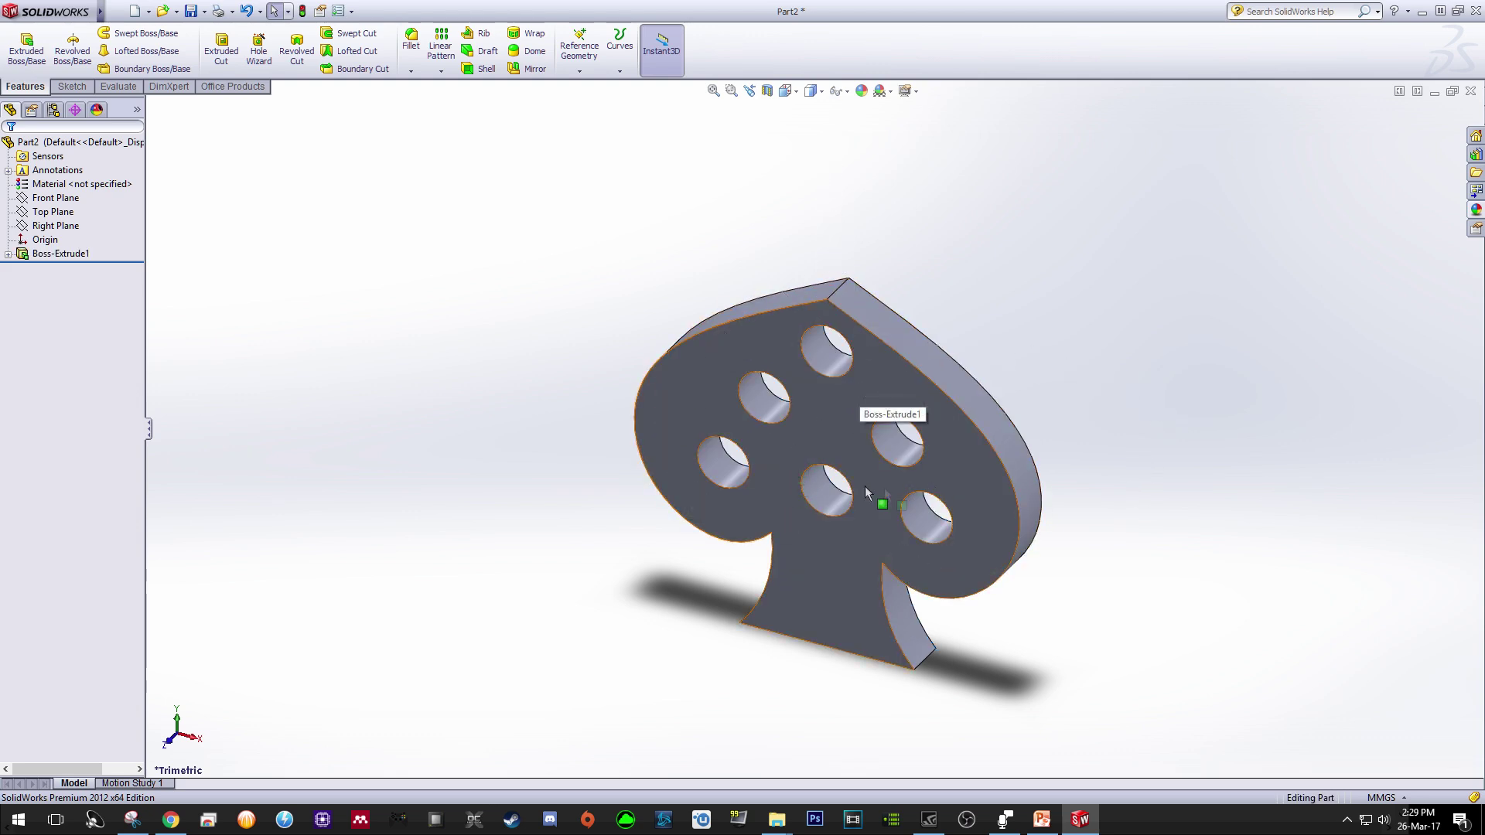
left_click(861, 91)
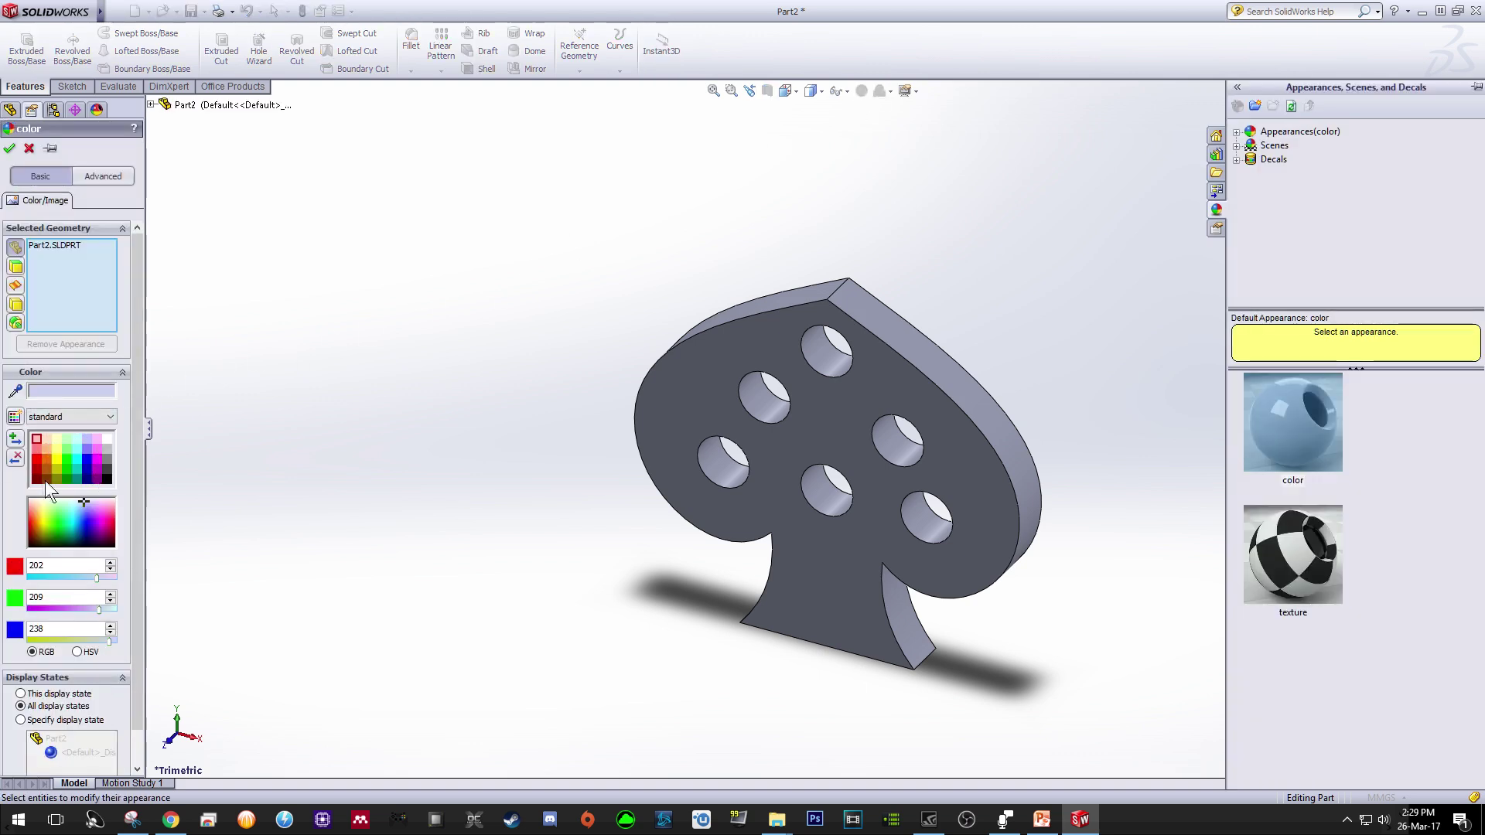
Try several swatch and spectrum colours, then apply grey (RGB 192, 192, 192) to the spade.
left_click(44, 462)
left_click(56, 461)
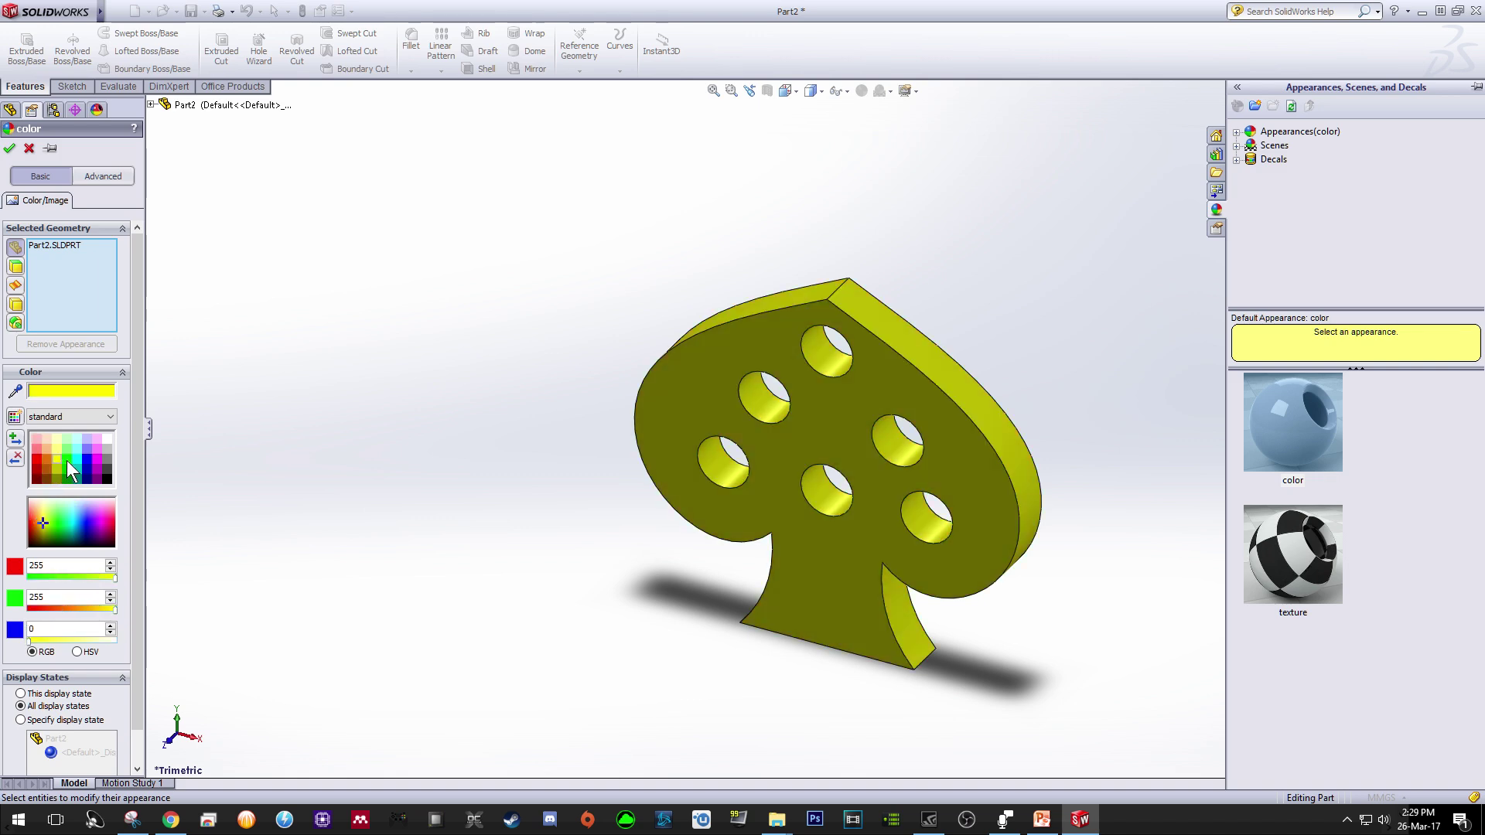
left_click(66, 461)
left_click(76, 461)
left_click(87, 461)
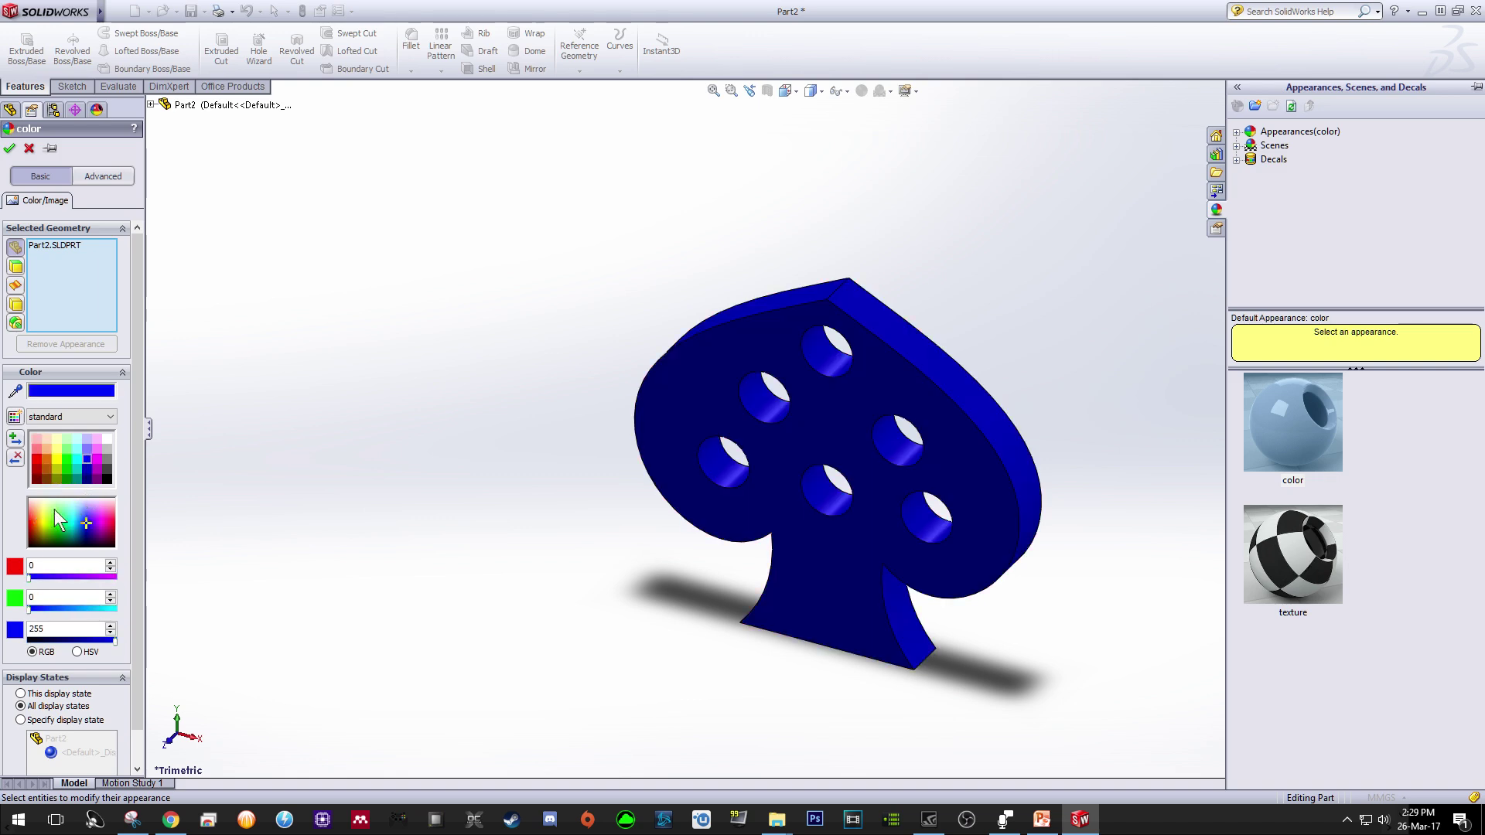
left_click(45, 512)
left_click_drag(46, 514, 104, 512)
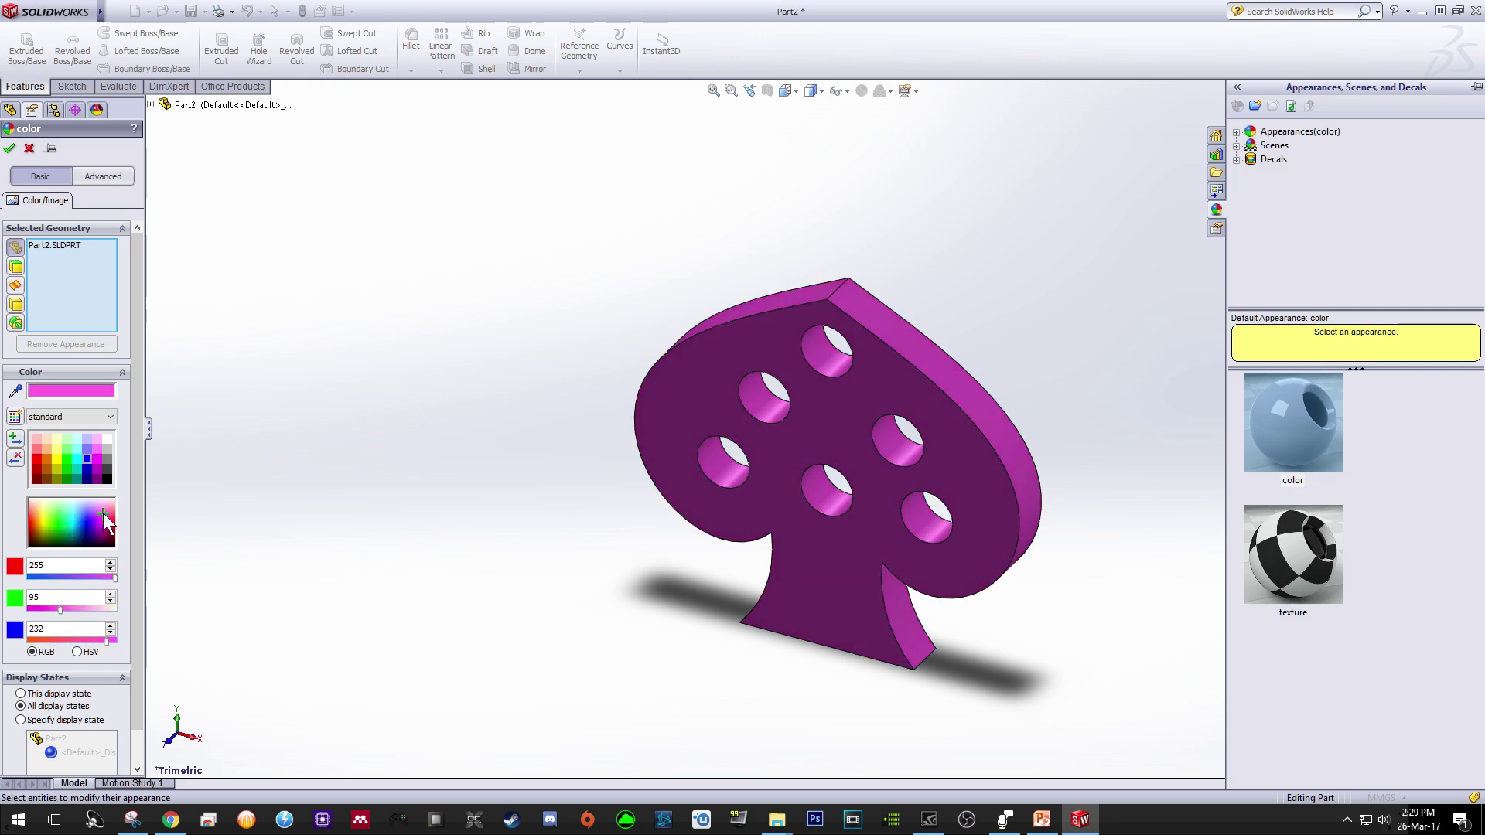
left_click(106, 449)
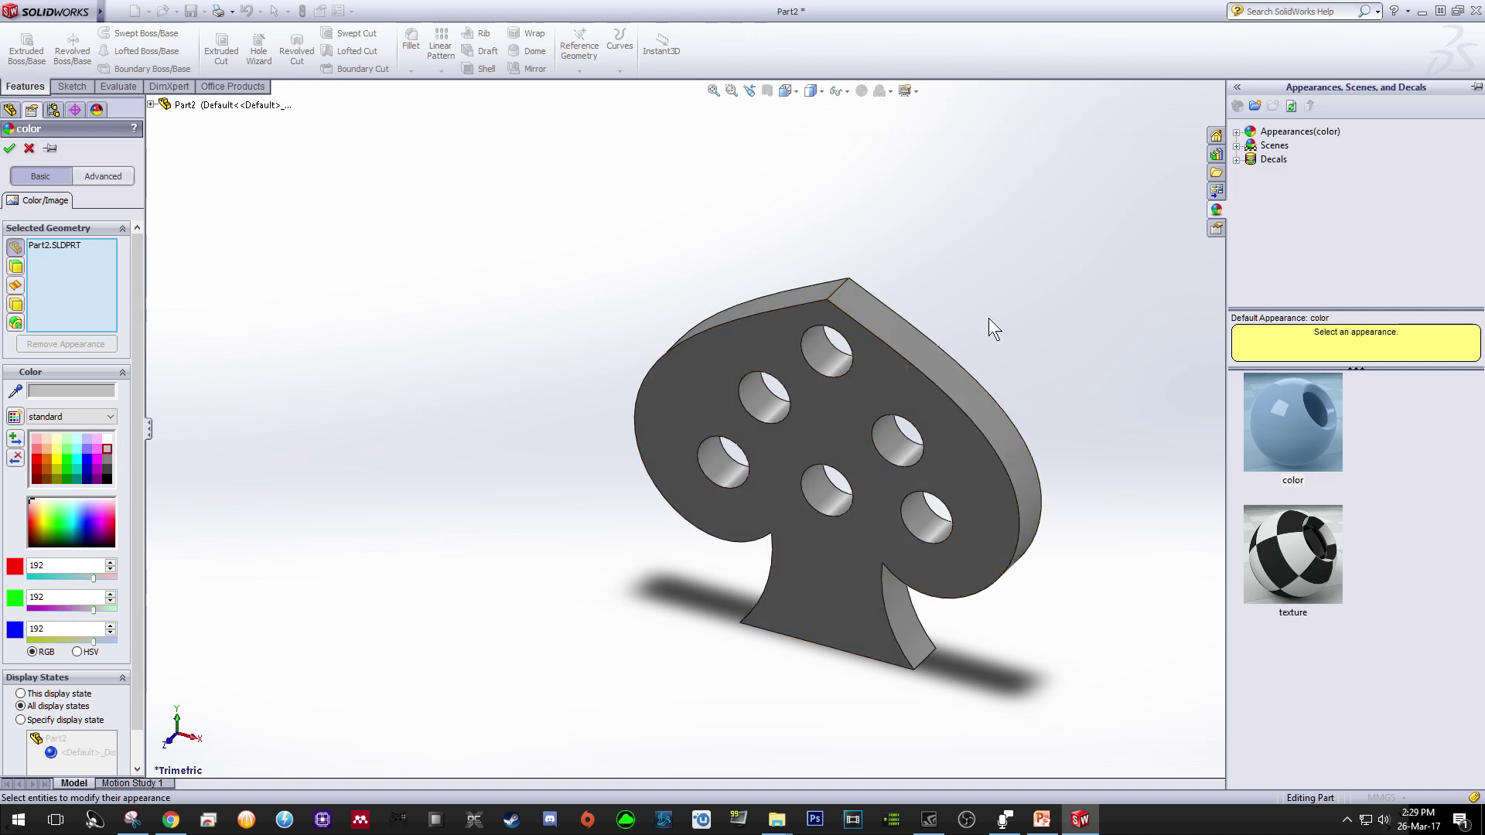
left_click(9, 148)
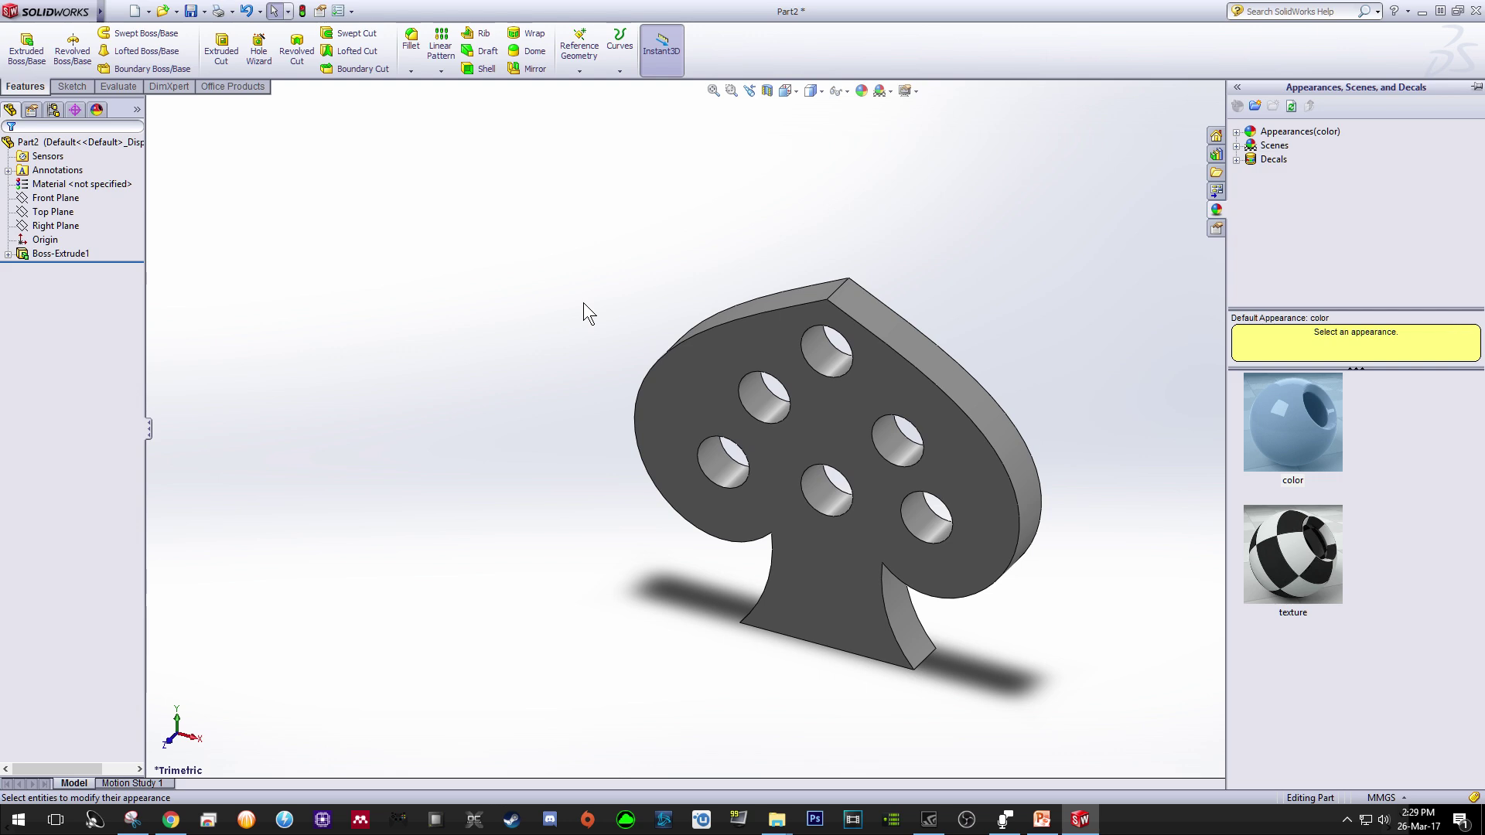